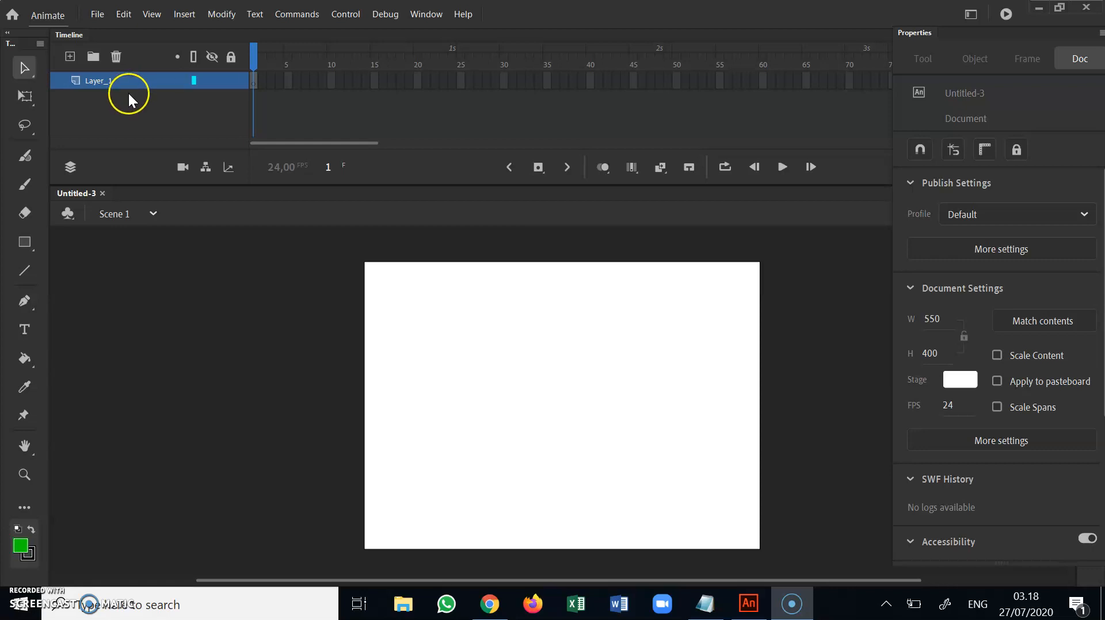
Close the Properties panel and the Timeline panel
{"action": "mouse_move", "coordinate": [126, 87]}
{"action": "left_click", "coordinate": [442, 11]}
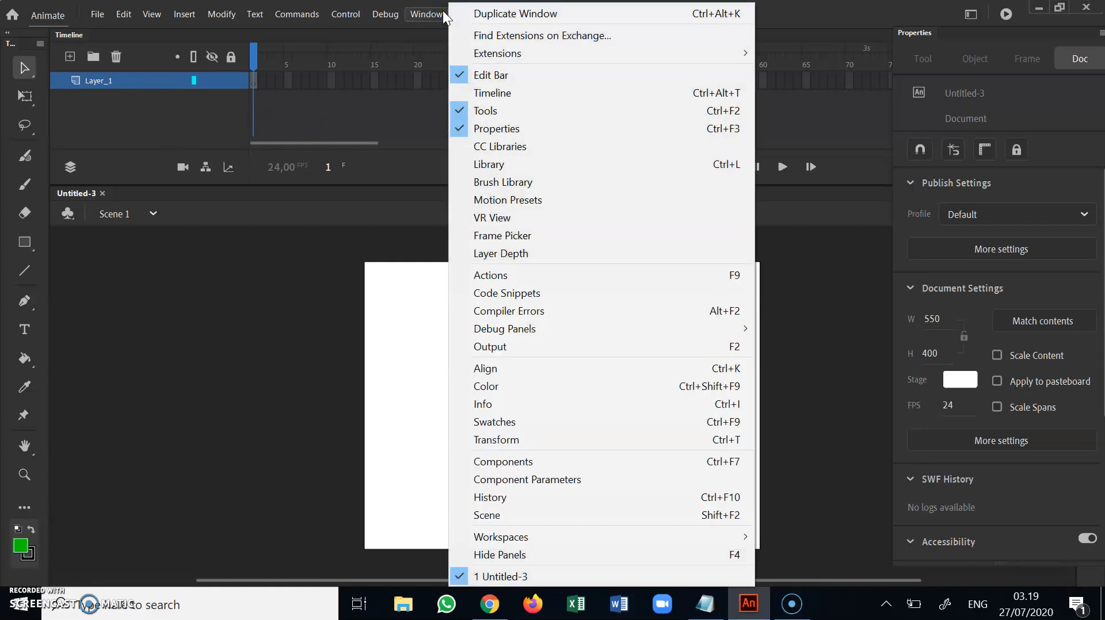
{"action": "left_click", "coordinate": [472, 128]}
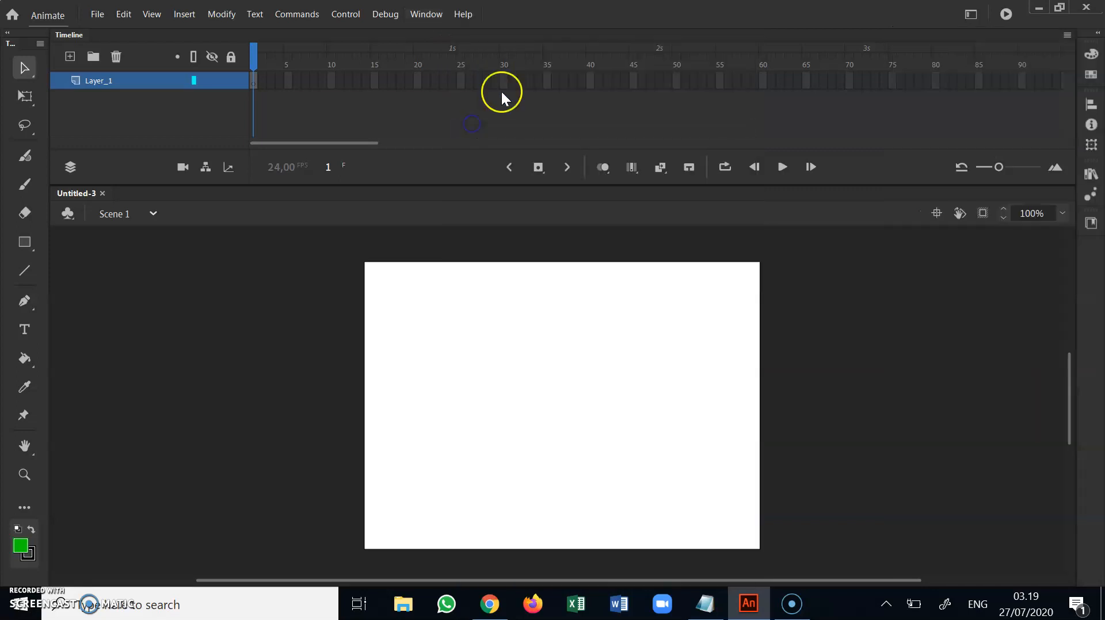
{"action": "left_click", "coordinate": [1069, 37]}
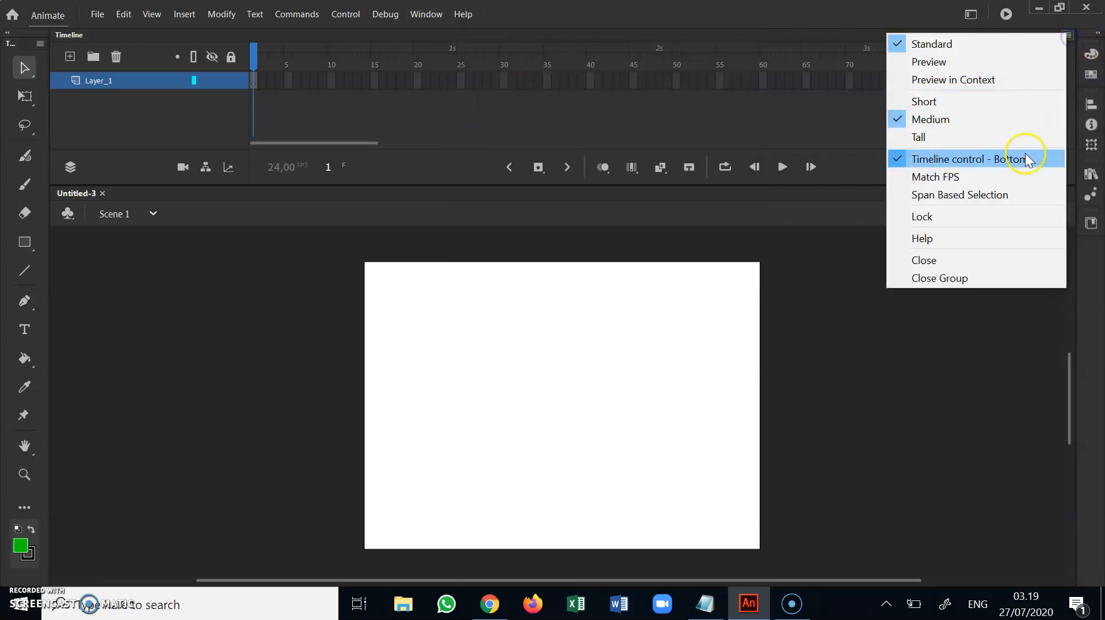
{"action": "left_click", "coordinate": [979, 260]}
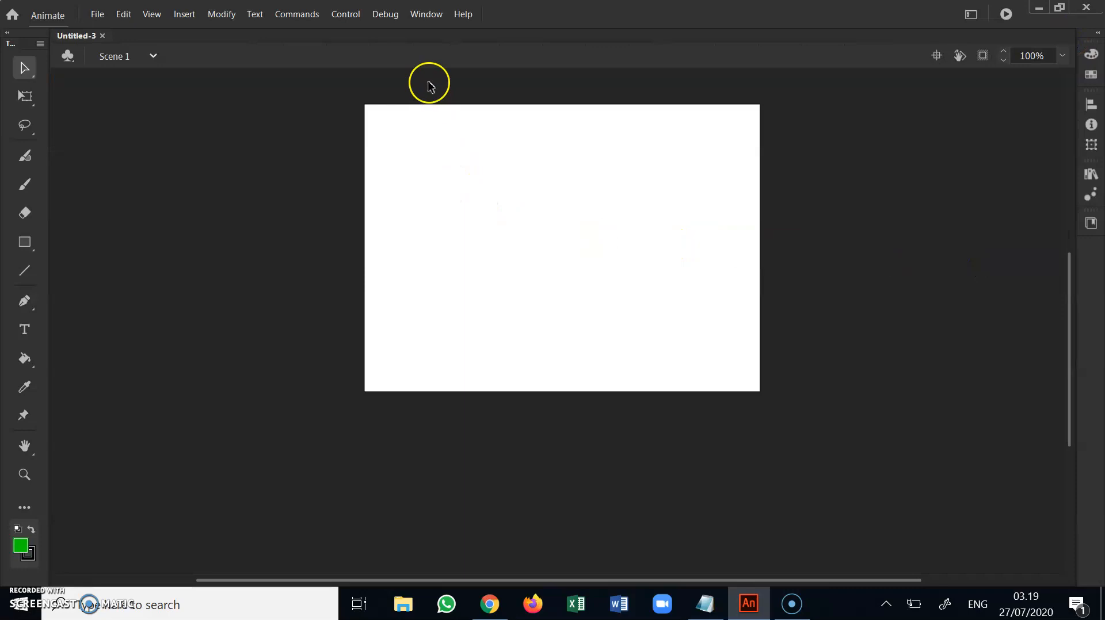
Reopen the Timeline panel and close it again
{"action": "left_click", "coordinate": [436, 16]}
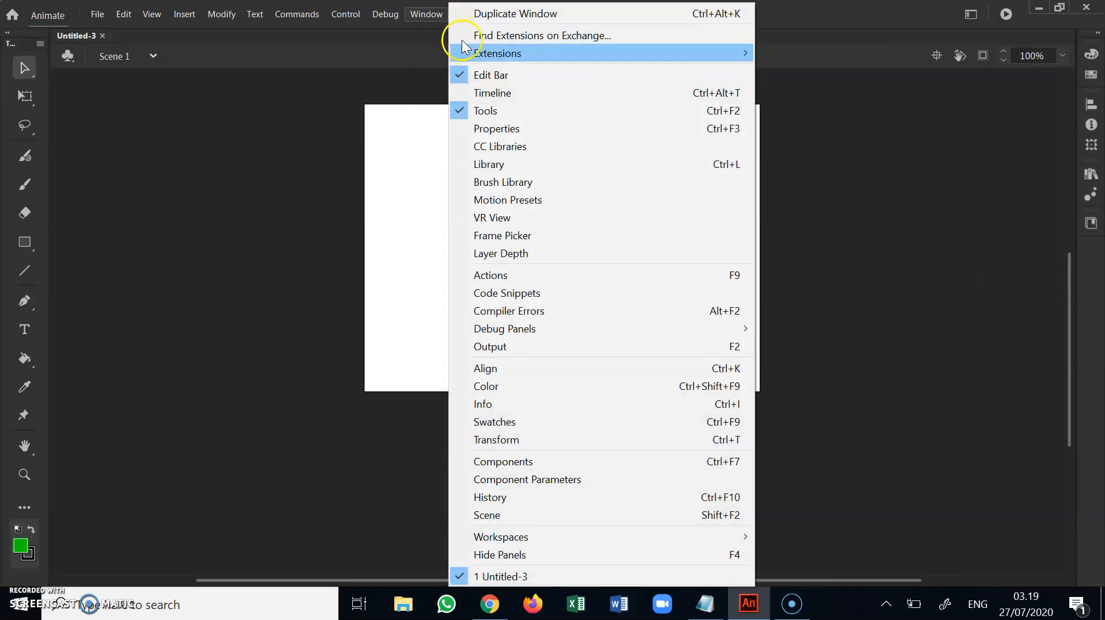
{"action": "left_click", "coordinate": [477, 94]}
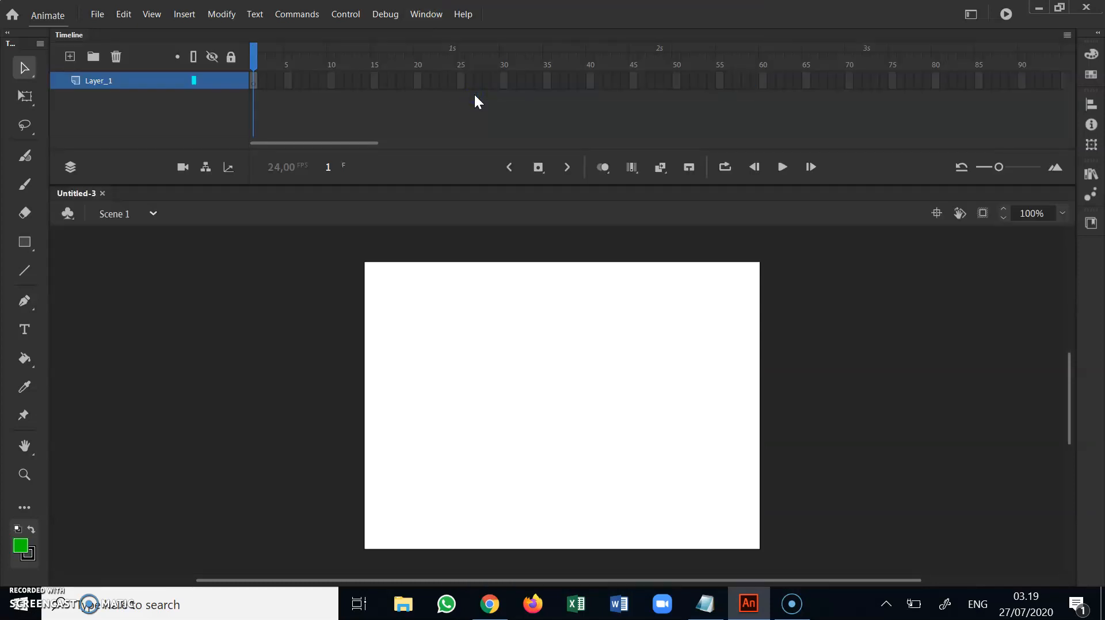
{"action": "left_click", "coordinate": [1067, 35]}
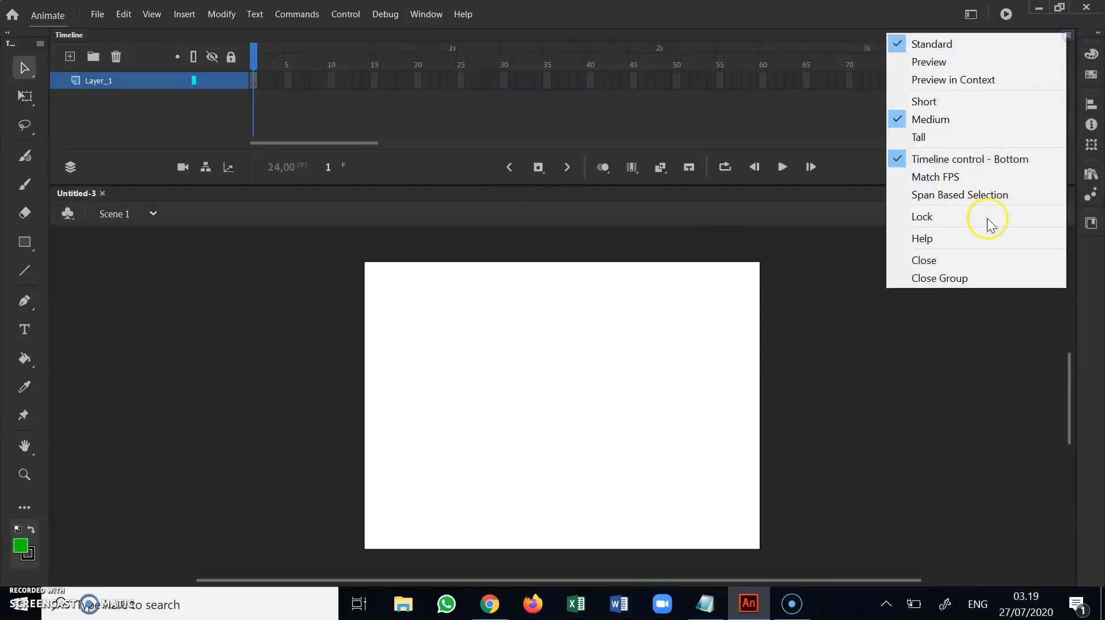
{"action": "left_click", "coordinate": [973, 261]}
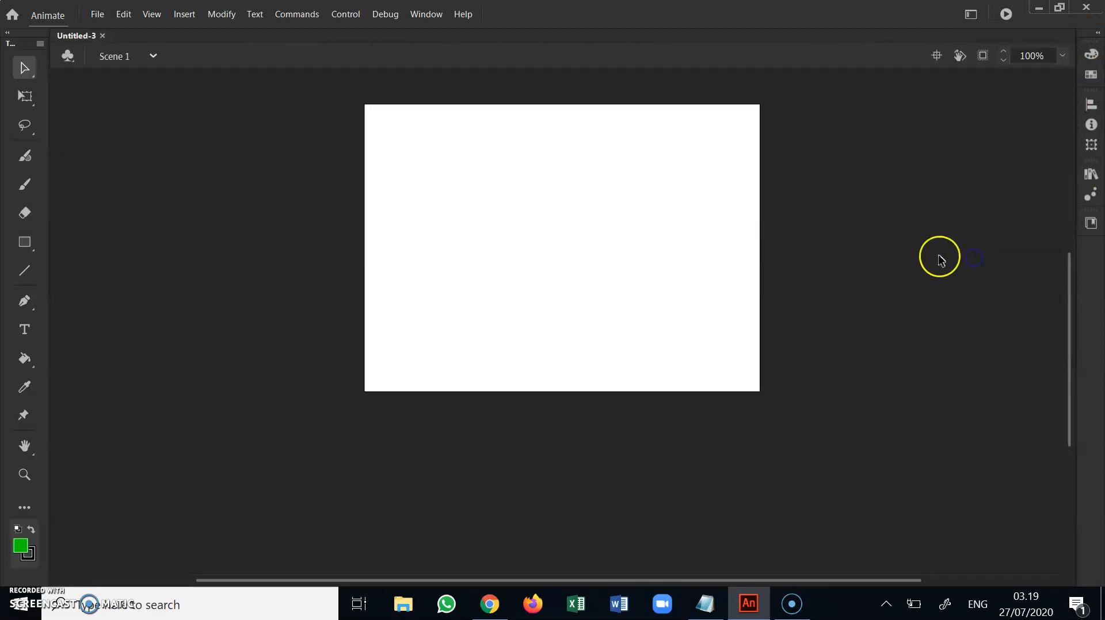
Close the Tools panel, the Color and Swatches panels, and the Align, Info and Transform panel group in the expanded dock
{"action": "left_click", "coordinate": [39, 46]}
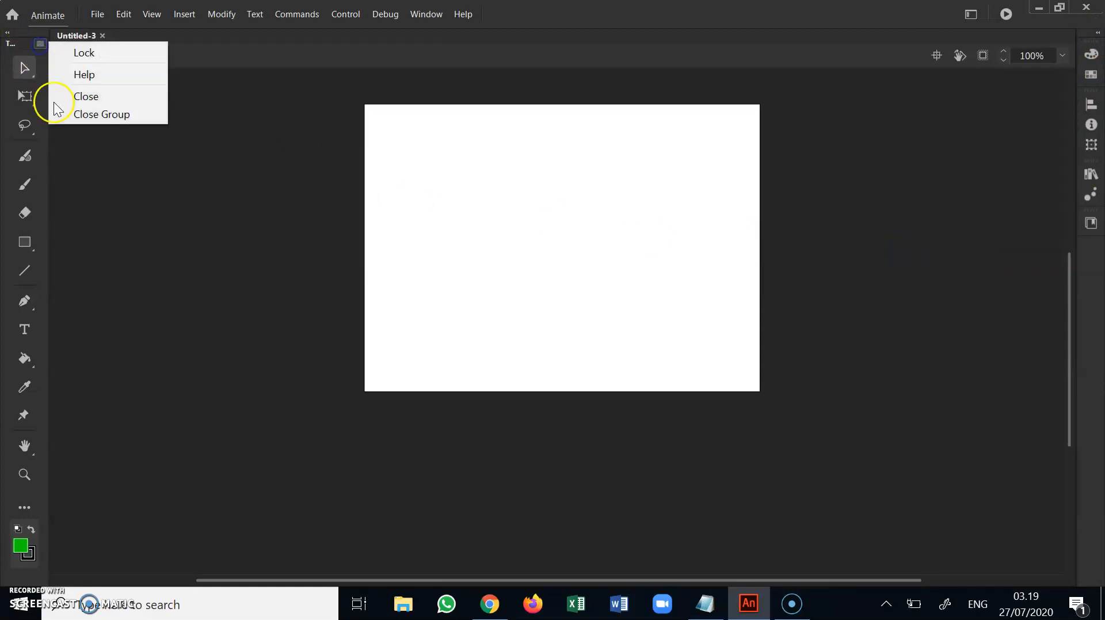
{"action": "left_click", "coordinate": [60, 97]}
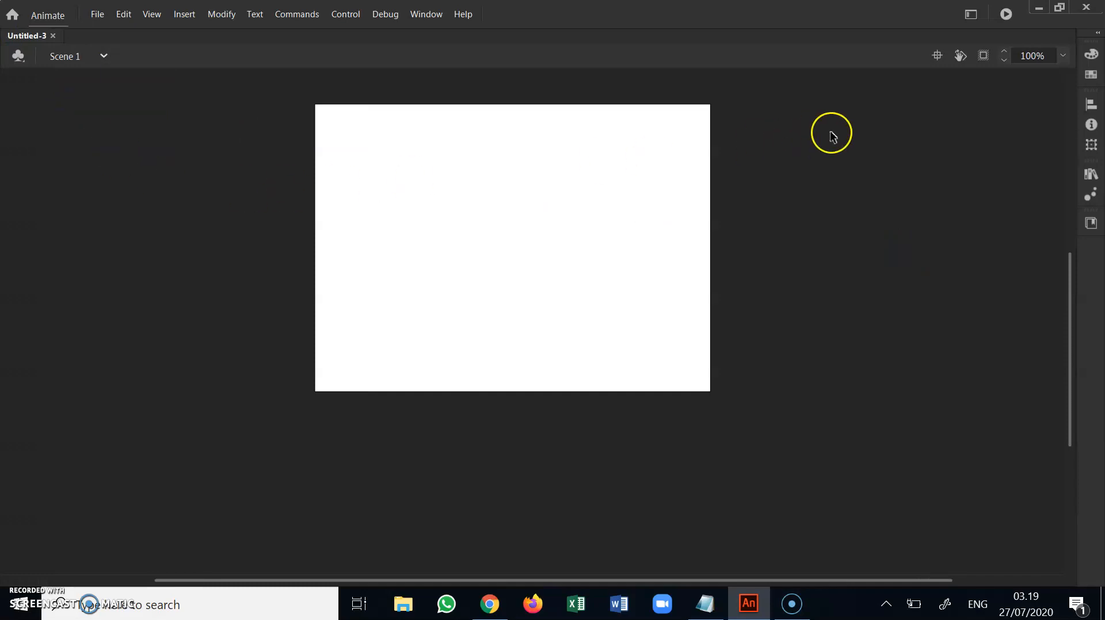
{"action": "left_click", "coordinate": [1097, 33]}
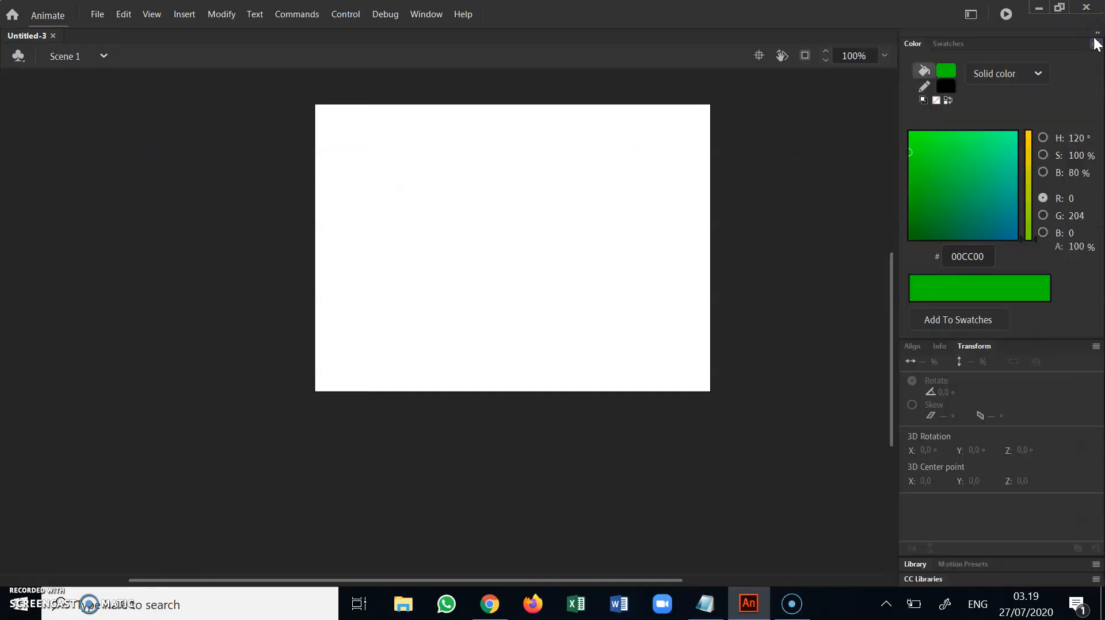
{"action": "left_click", "coordinate": [1096, 45]}
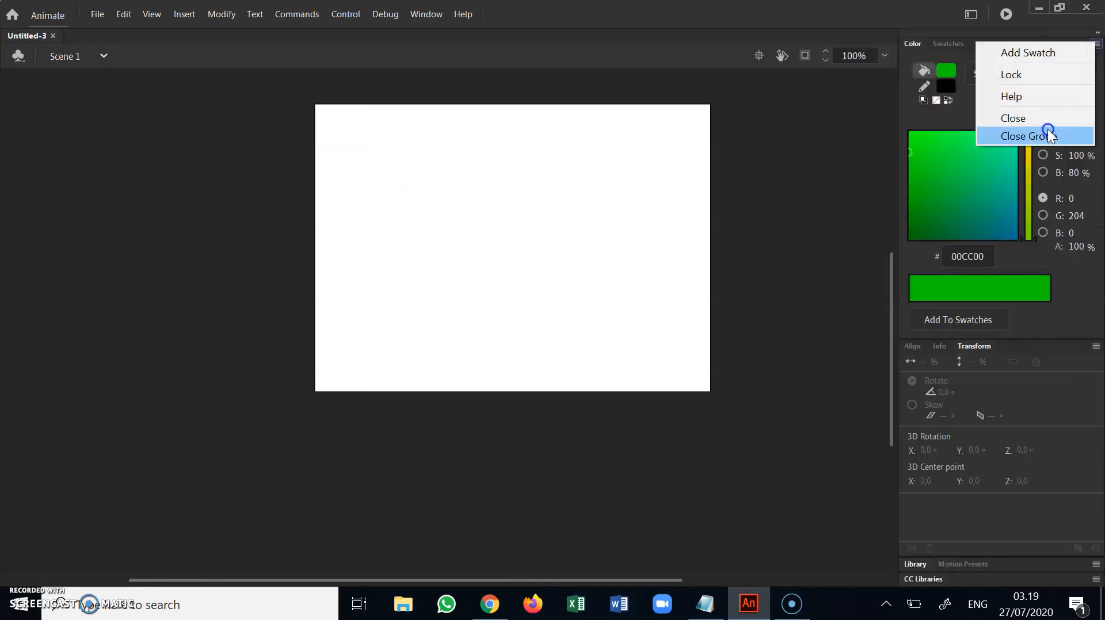
{"action": "left_click", "coordinate": [1047, 120]}
{"action": "left_click", "coordinate": [1096, 45]}
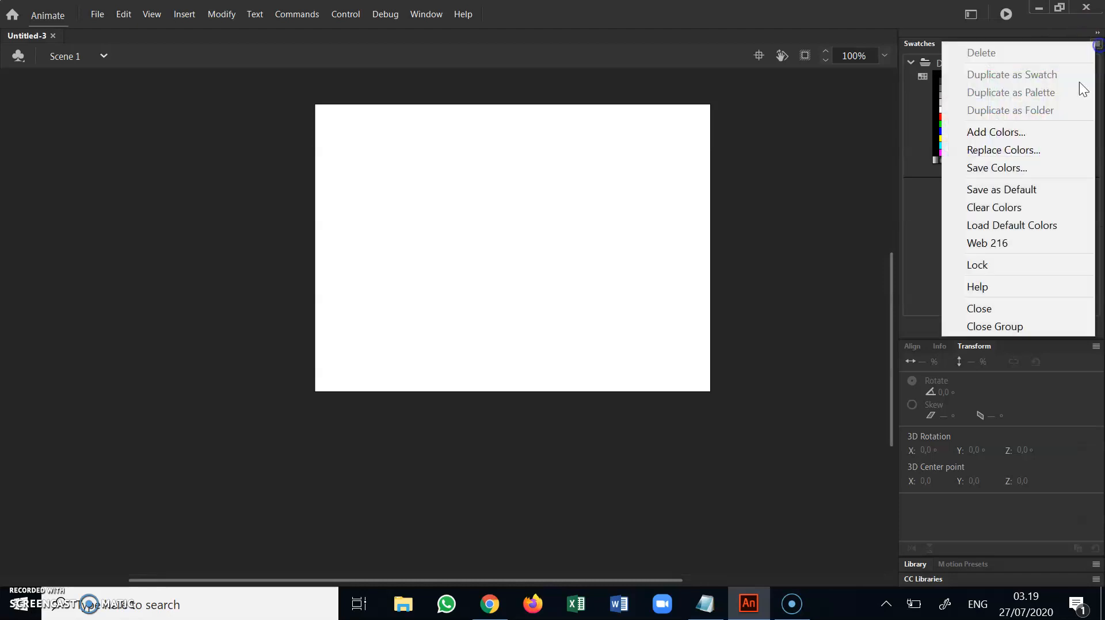
{"action": "left_click", "coordinate": [1008, 321]}
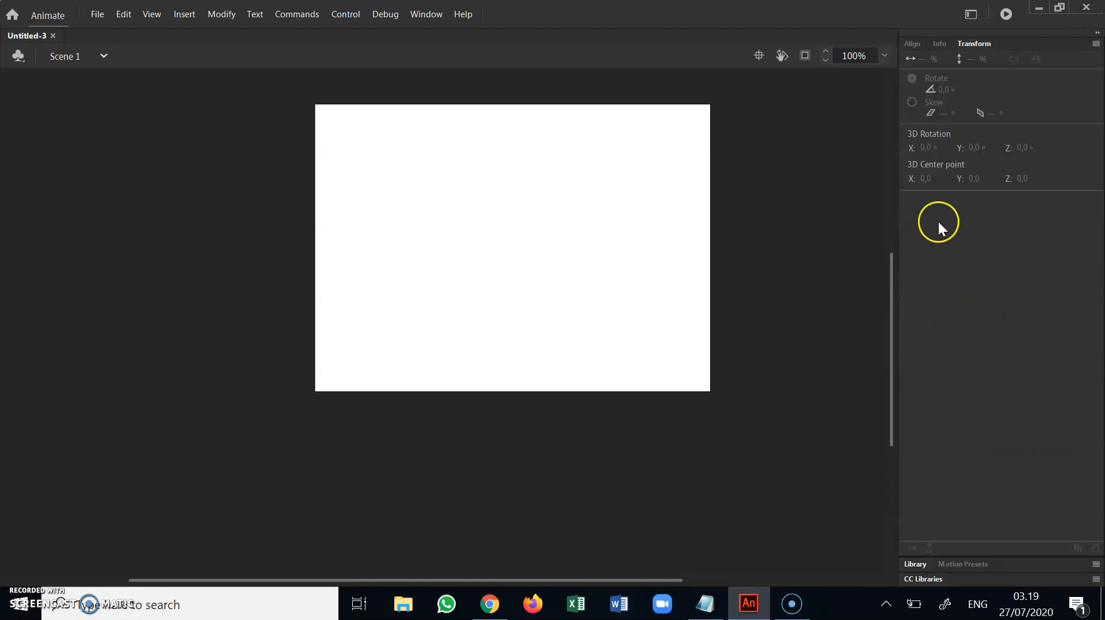
{"action": "left_click", "coordinate": [1096, 45]}
{"action": "left_click", "coordinate": [1066, 114]}
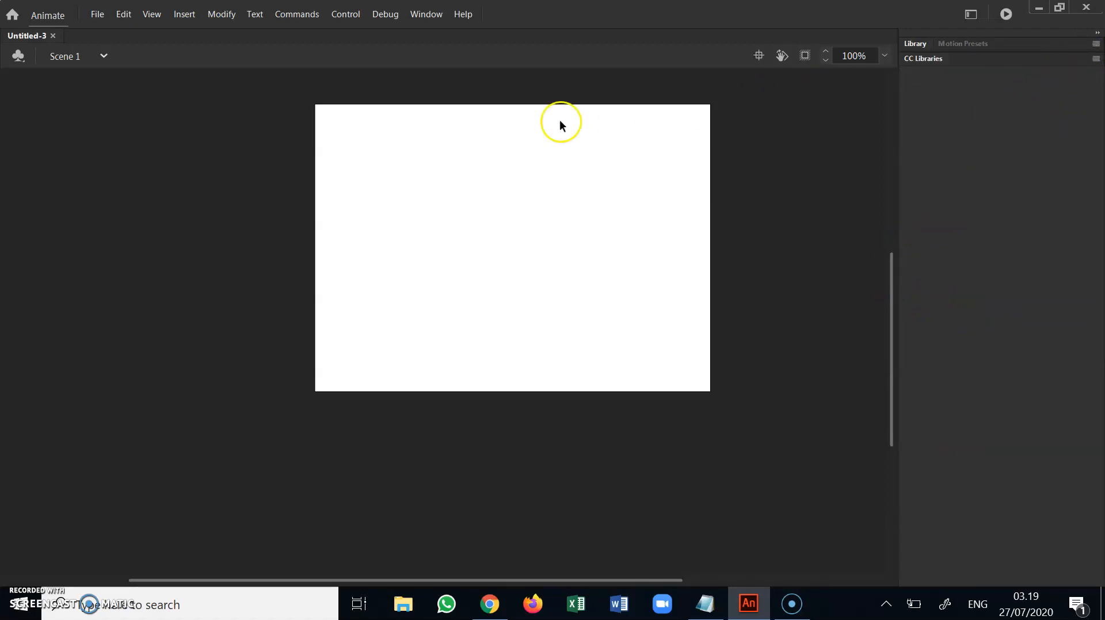
Restore the Timeline, Tools and Properties panels to the workspace
{"action": "left_click", "coordinate": [424, 16]}
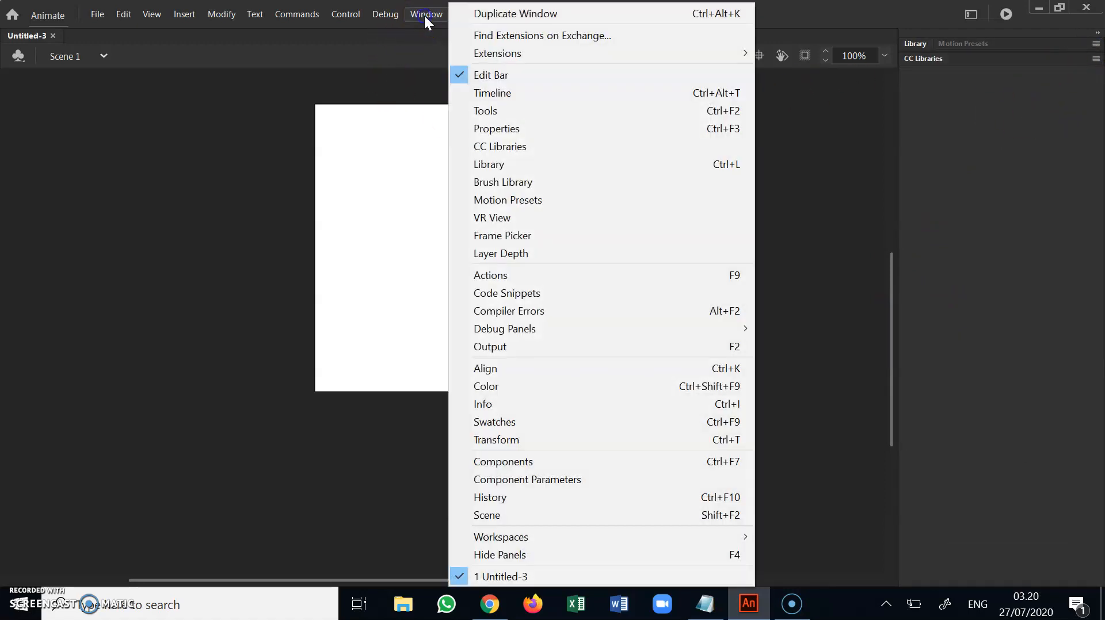
{"action": "left_click", "coordinate": [472, 97]}
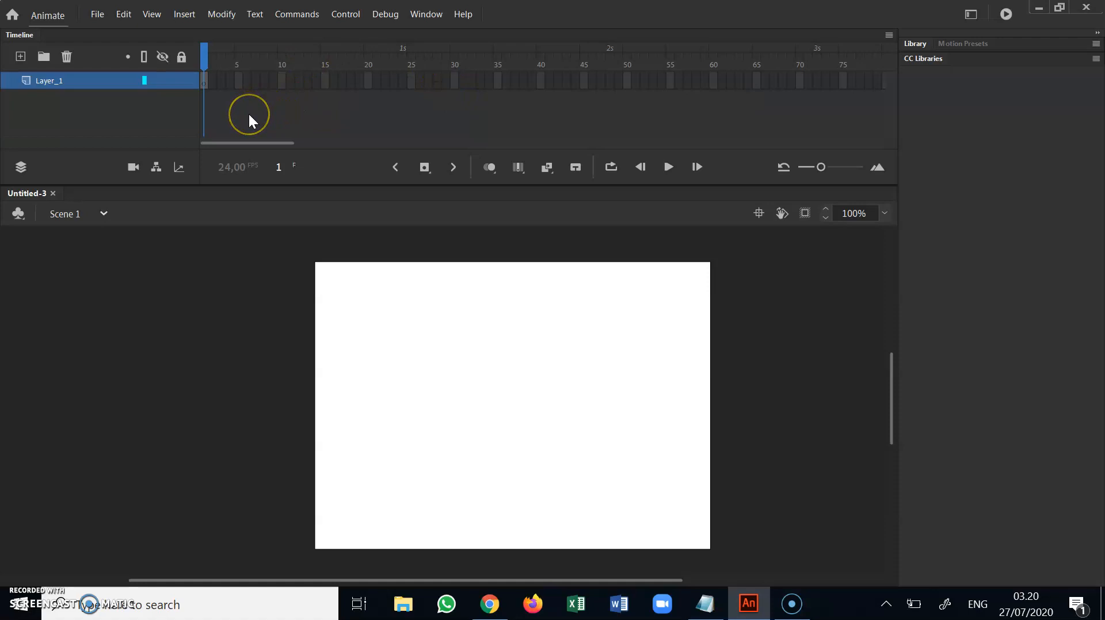
{"action": "left_click", "coordinate": [435, 14]}
{"action": "left_click", "coordinate": [486, 111]}
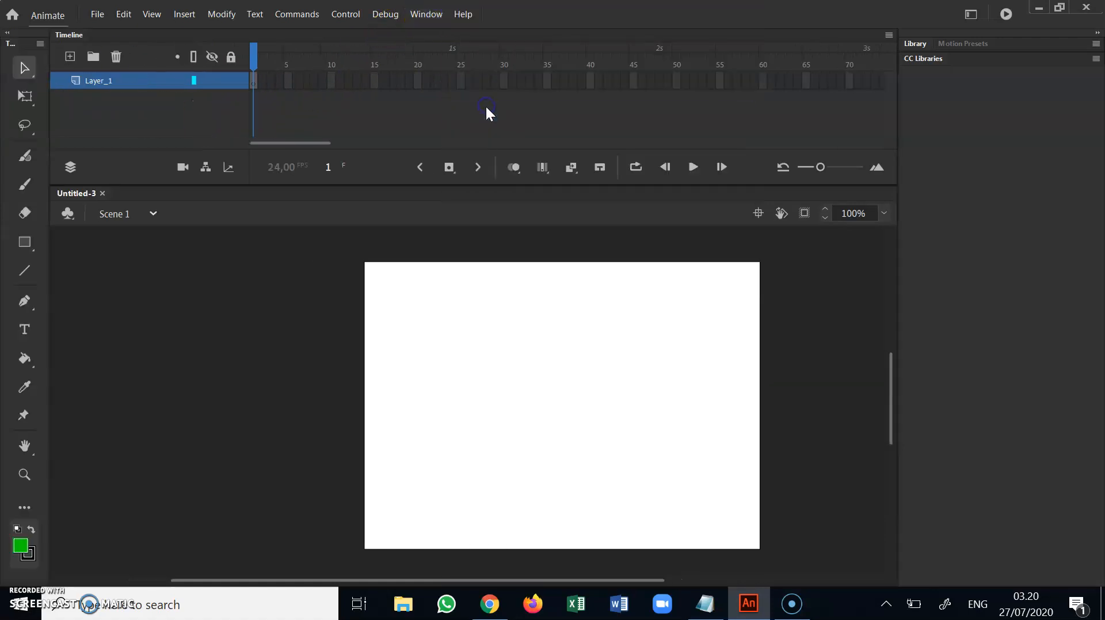
{"action": "left_click", "coordinate": [422, 15]}
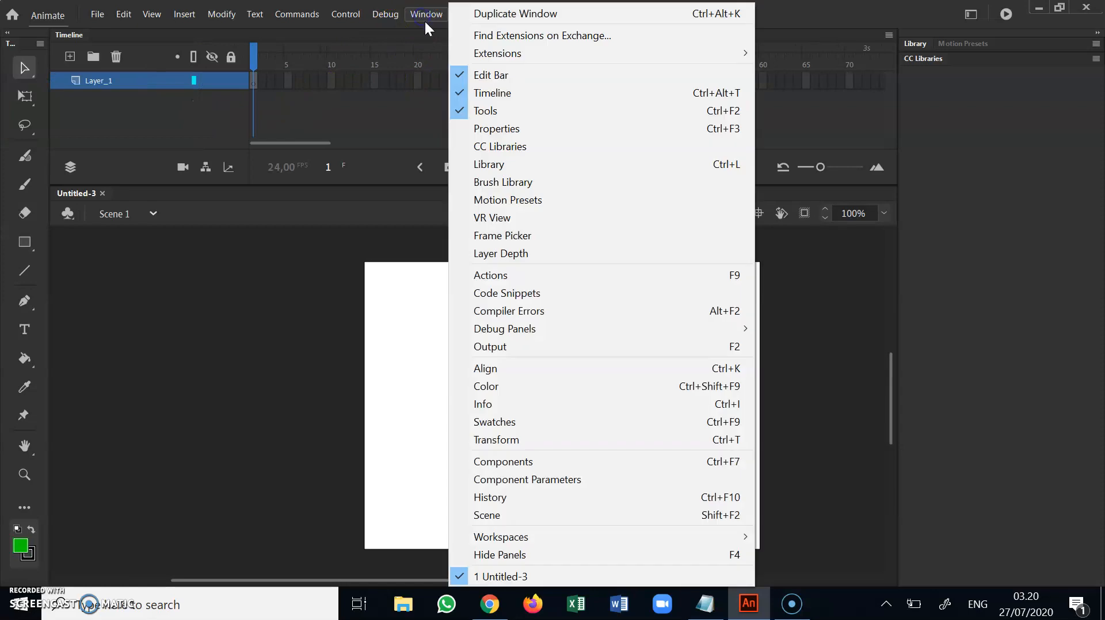
{"action": "left_click", "coordinate": [470, 128]}
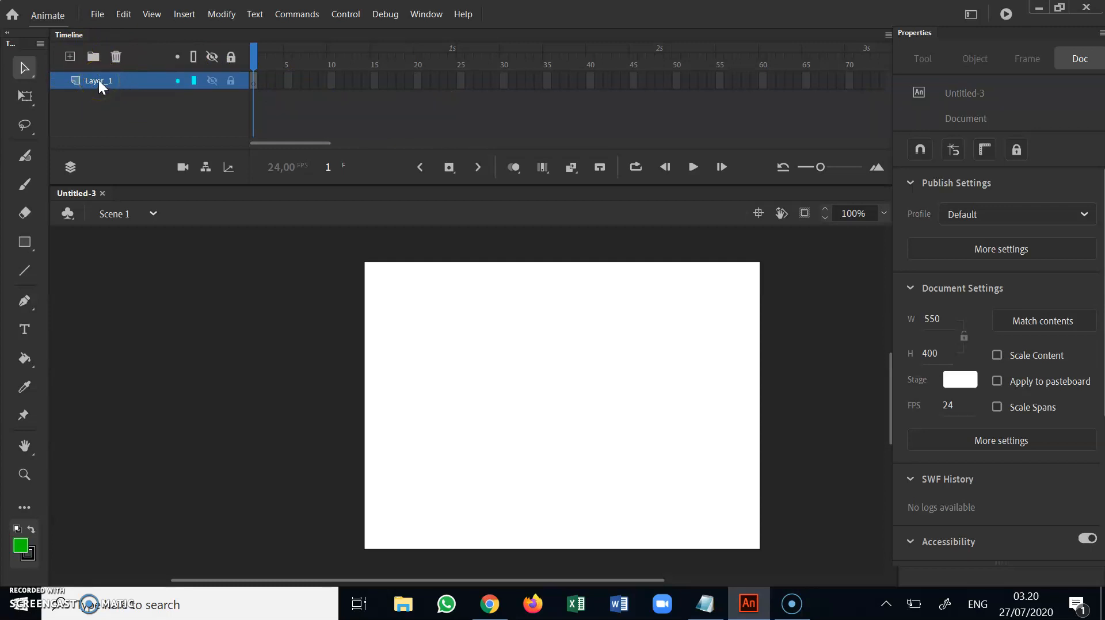
Draw a square with fill #000099 and a black stroke of size 0.1 on the left half of the stage
{"action": "left_click", "coordinate": [24, 242]}
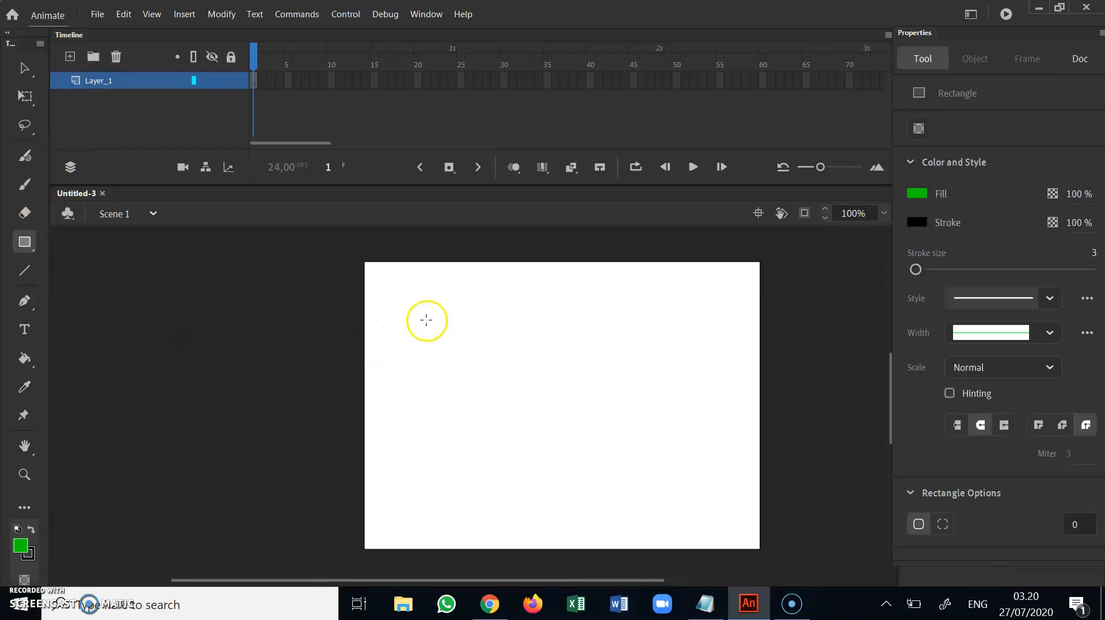
{"action": "left_click", "coordinate": [916, 194]}
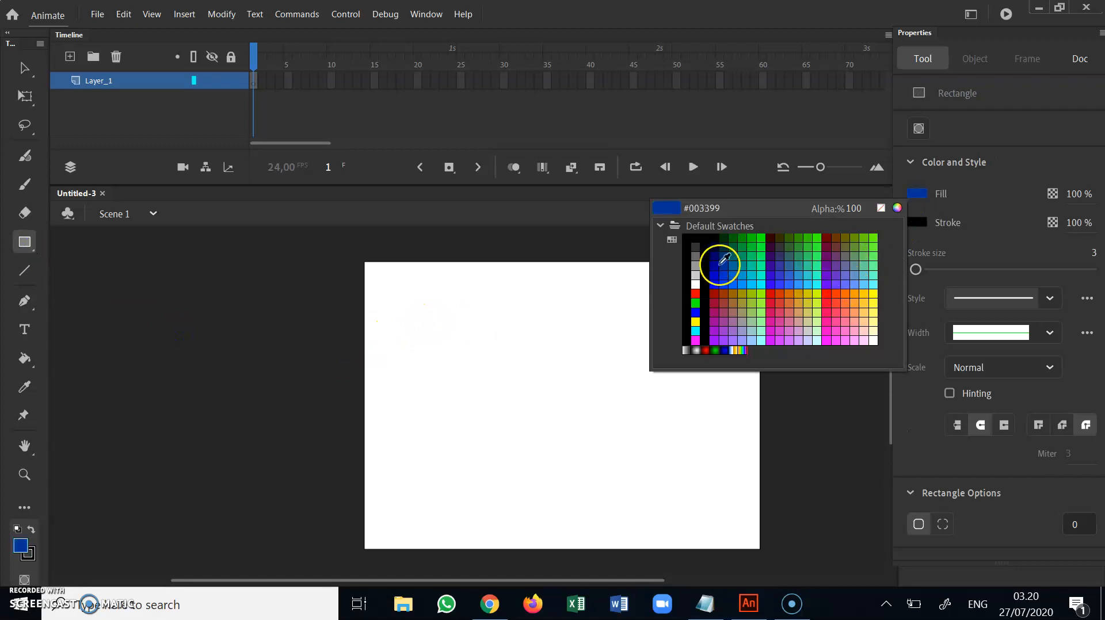
{"action": "left_click", "coordinate": [719, 256]}
{"action": "left_click", "coordinate": [918, 230]}
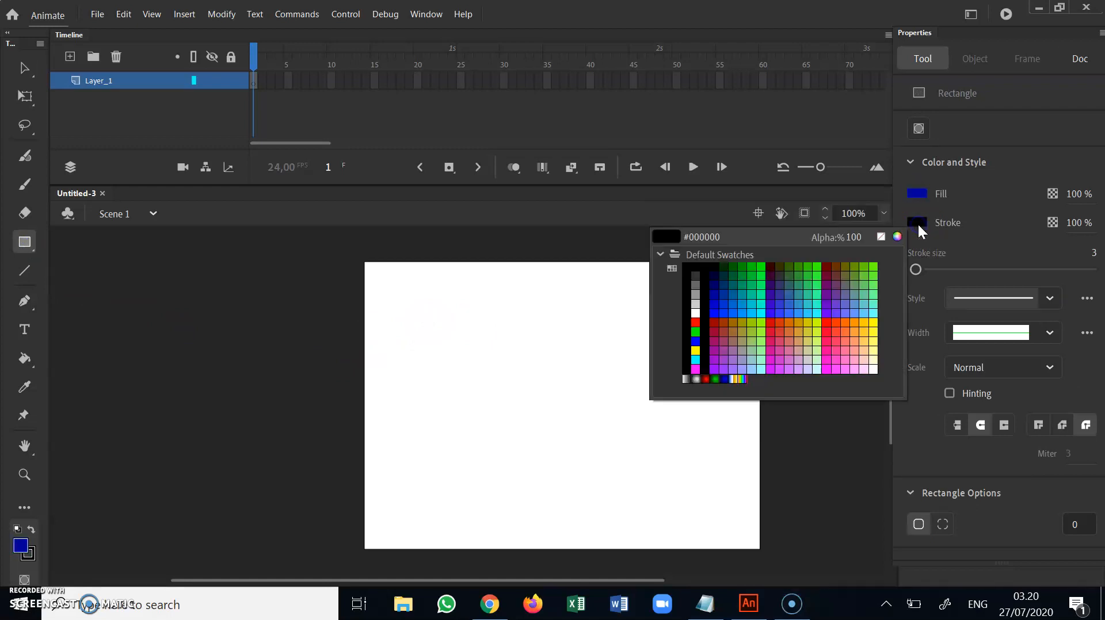
{"action": "left_click", "coordinate": [917, 223]}
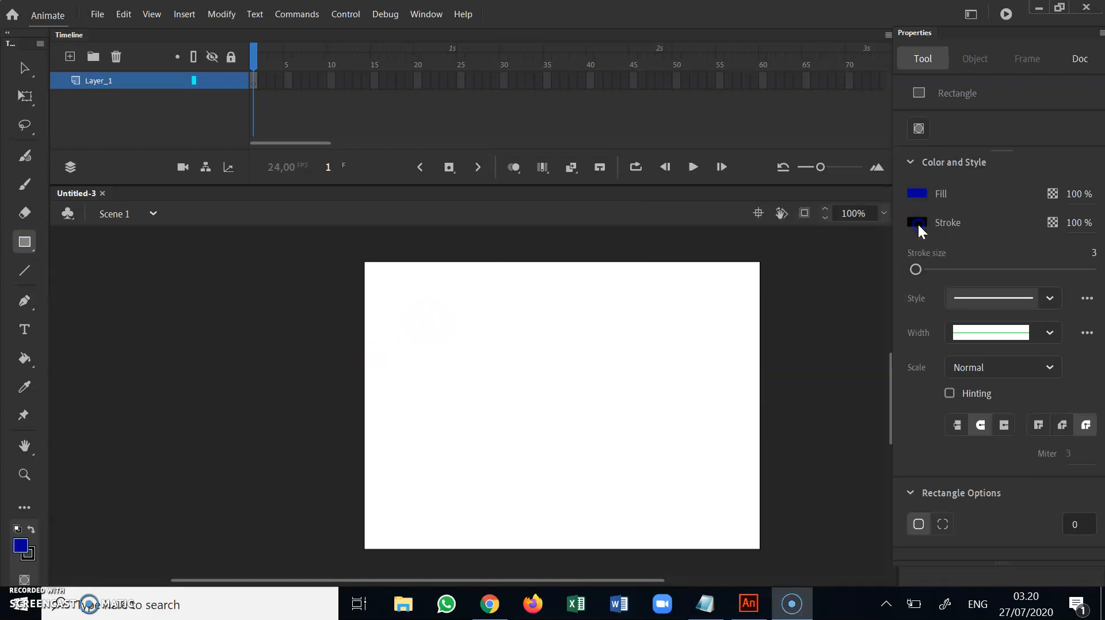
{"action": "left_click_drag", "start_coordinate": [918, 272], "coordinate": [904, 271]}
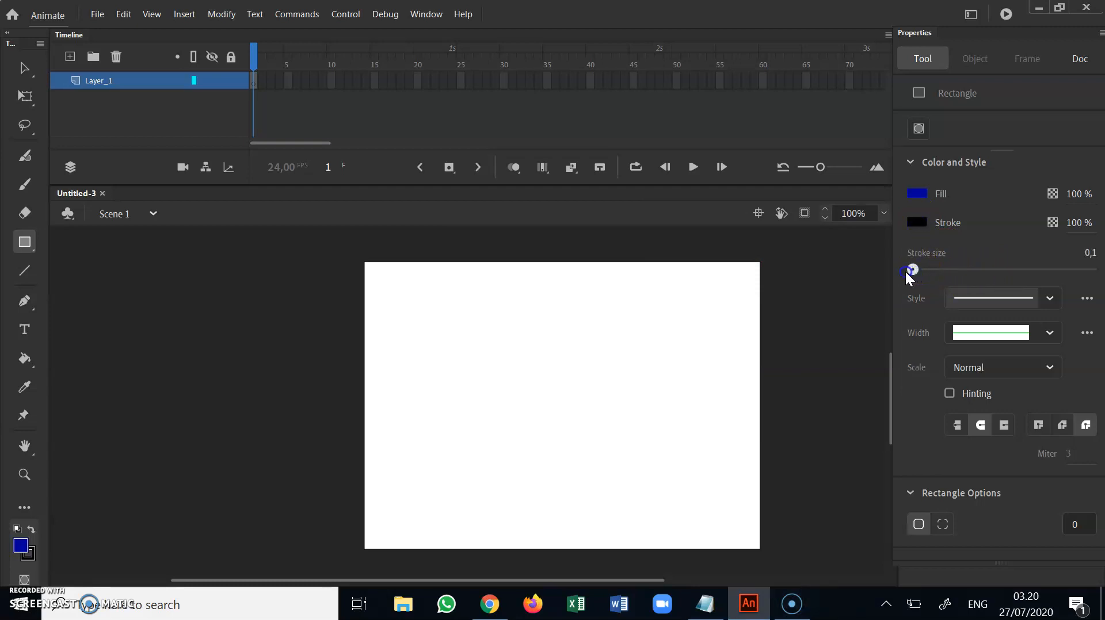
{"action": "left_click_drag", "start_coordinate": [424, 329], "coordinate": [526, 433]}
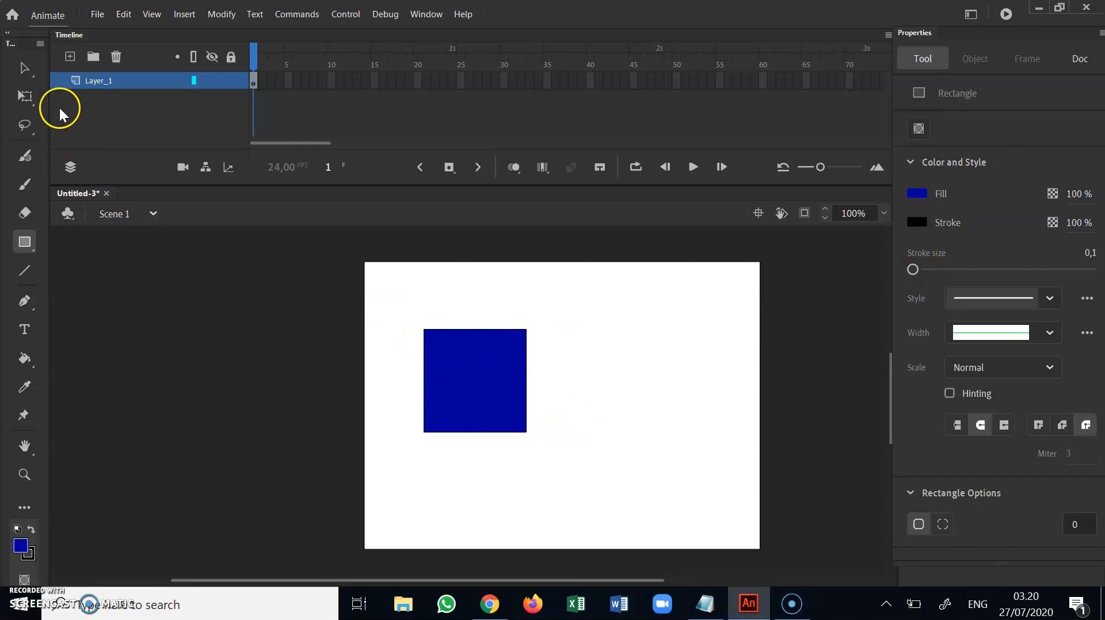
Draw a red-filled oval about 161 by 153 px overlapping the blue square's lower-right corner
{"action": "left_click", "coordinate": [26, 69]}
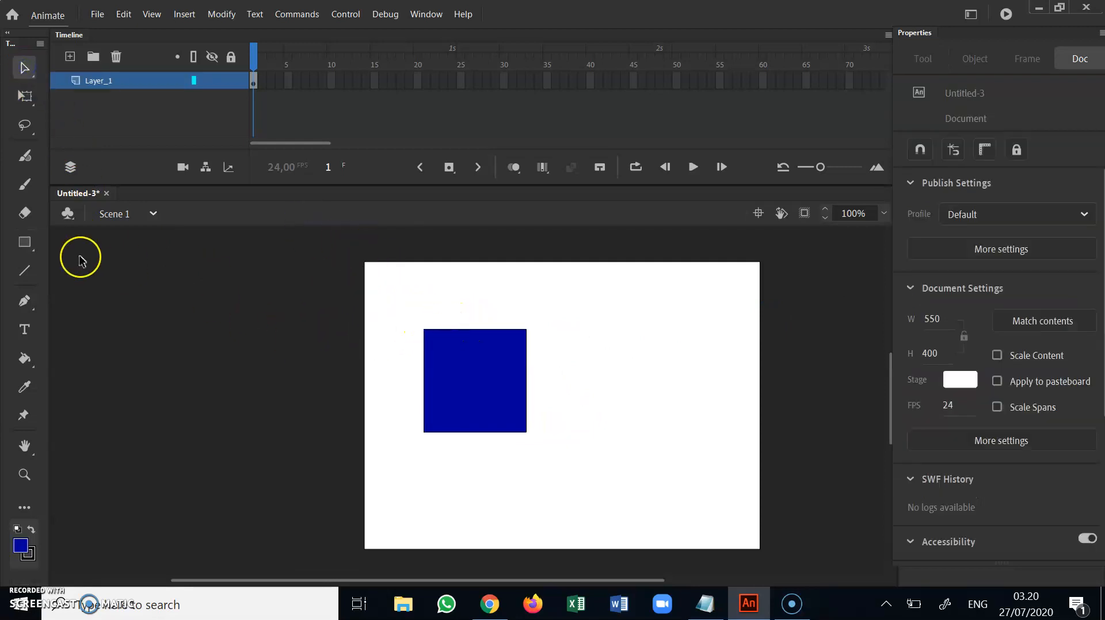
{"action": "left_click", "coordinate": [25, 242]}
{"action": "left_click", "coordinate": [92, 288]}
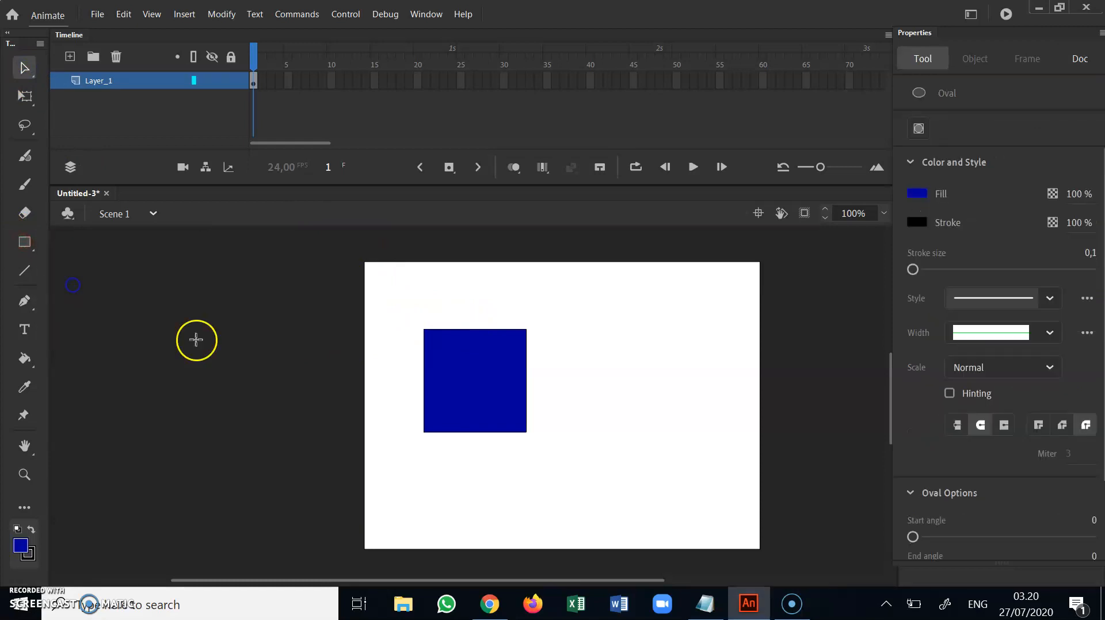
{"action": "left_click", "coordinate": [917, 194]}
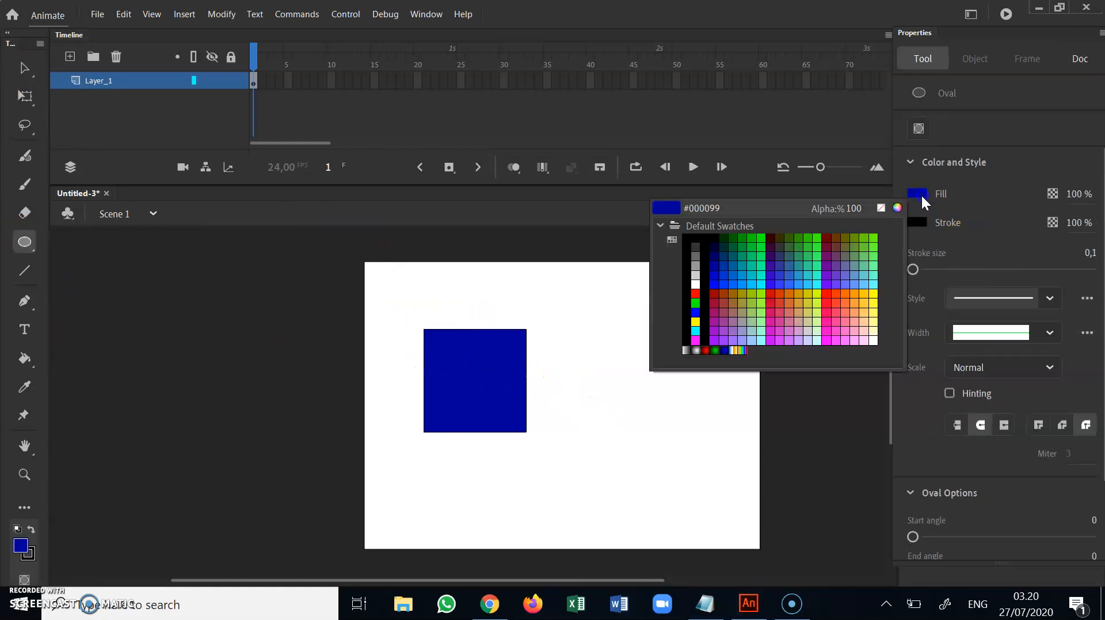
{"action": "left_click", "coordinate": [774, 299]}
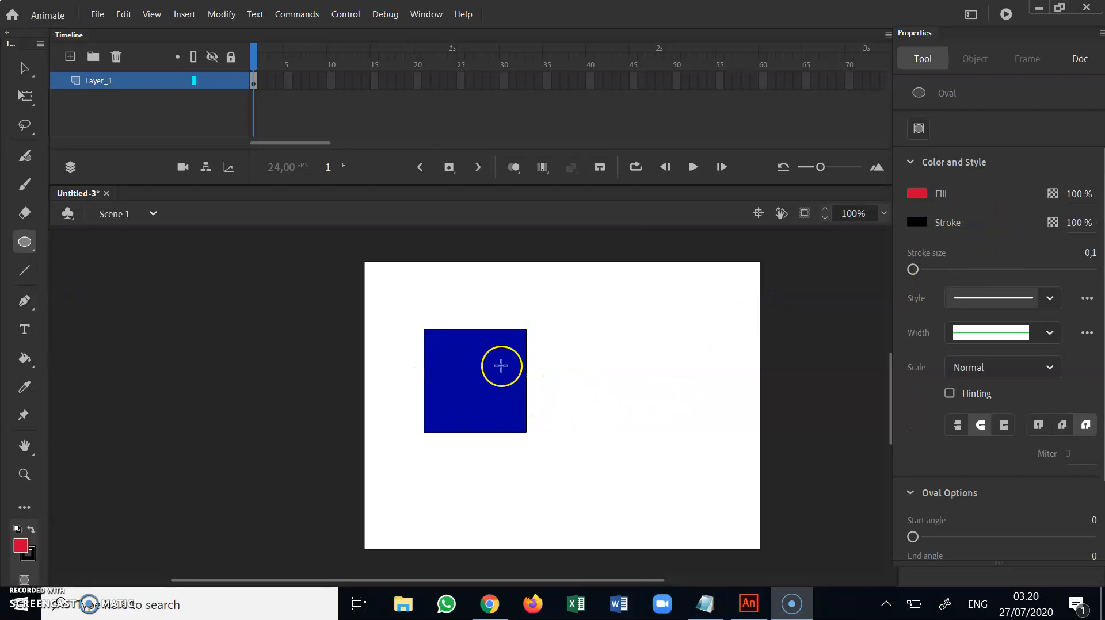
{"action": "left_click_drag", "start_coordinate": [499, 360], "coordinate": [614, 471]}
Move the red oval's fill away from the blue square and delete the connected black outlines of both shapes
{"action": "left_click", "coordinate": [24, 68]}
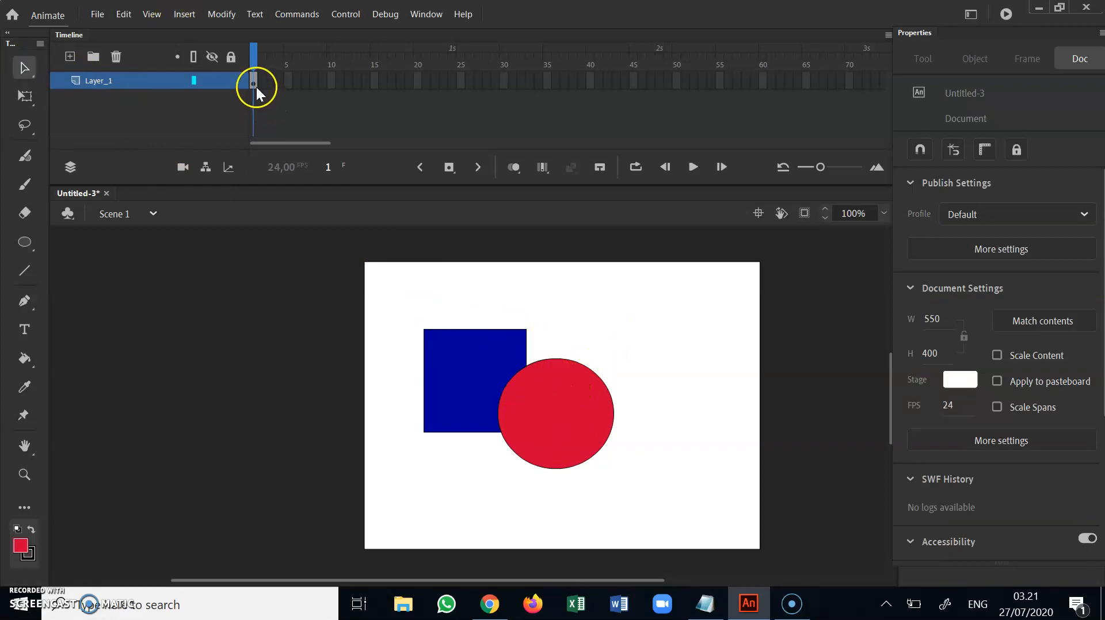
{"action": "left_click_drag", "start_coordinate": [565, 411], "coordinate": [622, 388]}
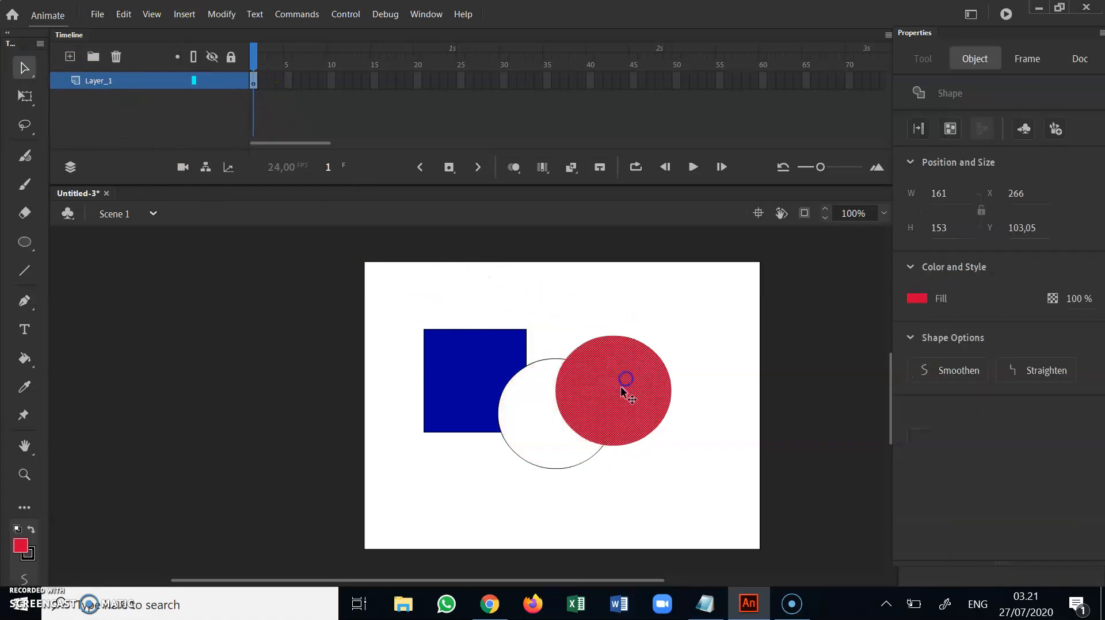
{"action": "left_click", "coordinate": [548, 363]}
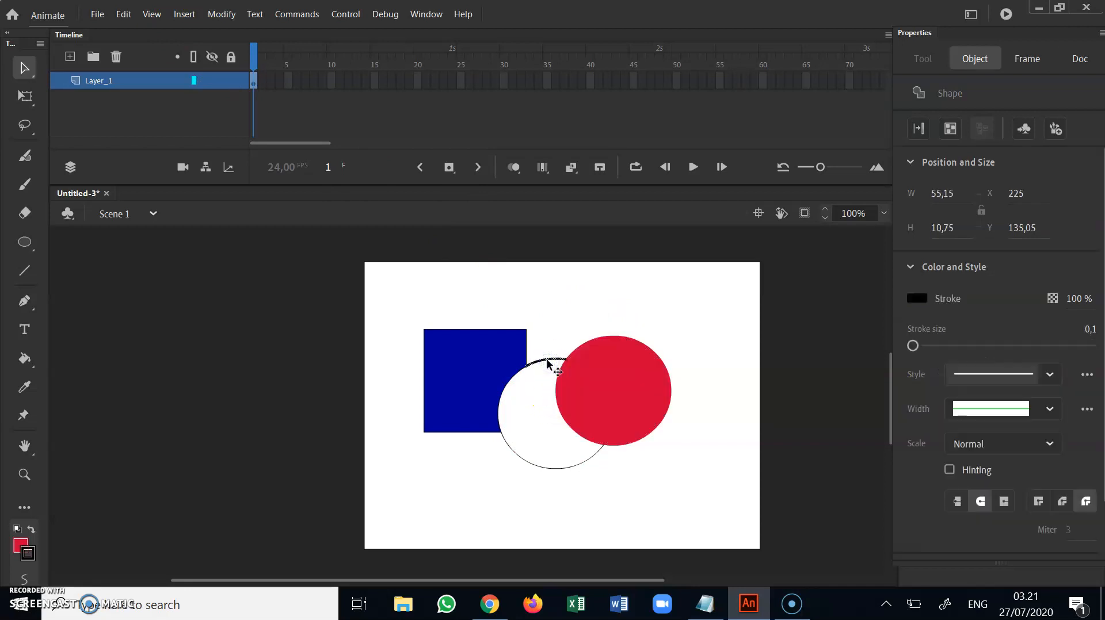
{"action": "double_click", "coordinate": [548, 362]}
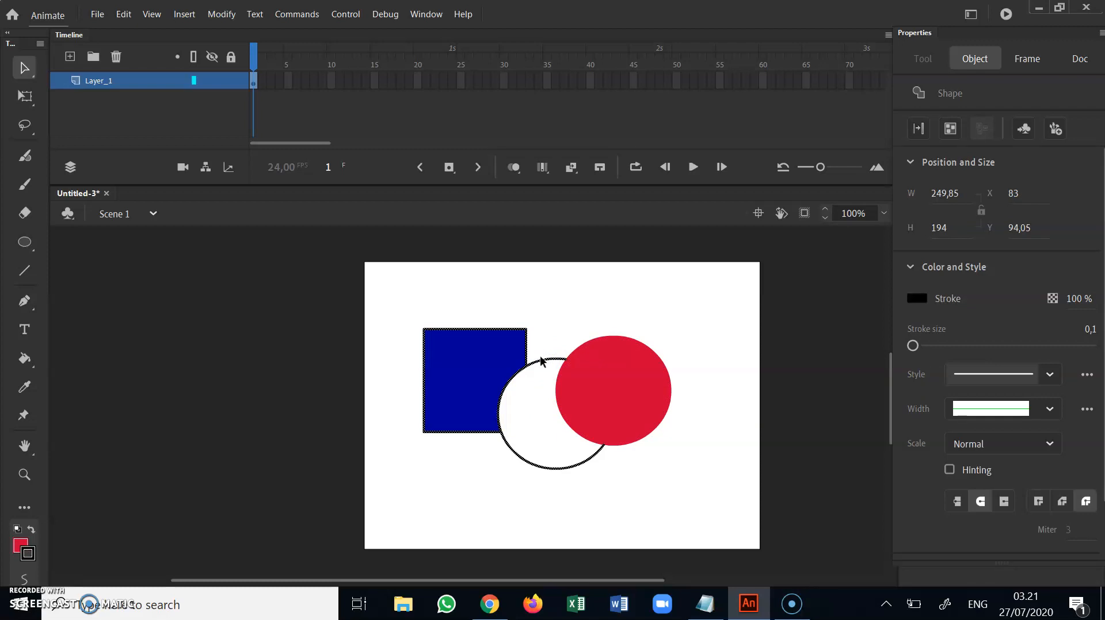
{"action": "key", "text": "Delete"}
Move the red oval onto the upper-right part of the blue square and deselect it
{"action": "left_click_drag", "start_coordinate": [614, 351], "coordinate": [538, 329]}
{"action": "left_click", "coordinate": [626, 345]}
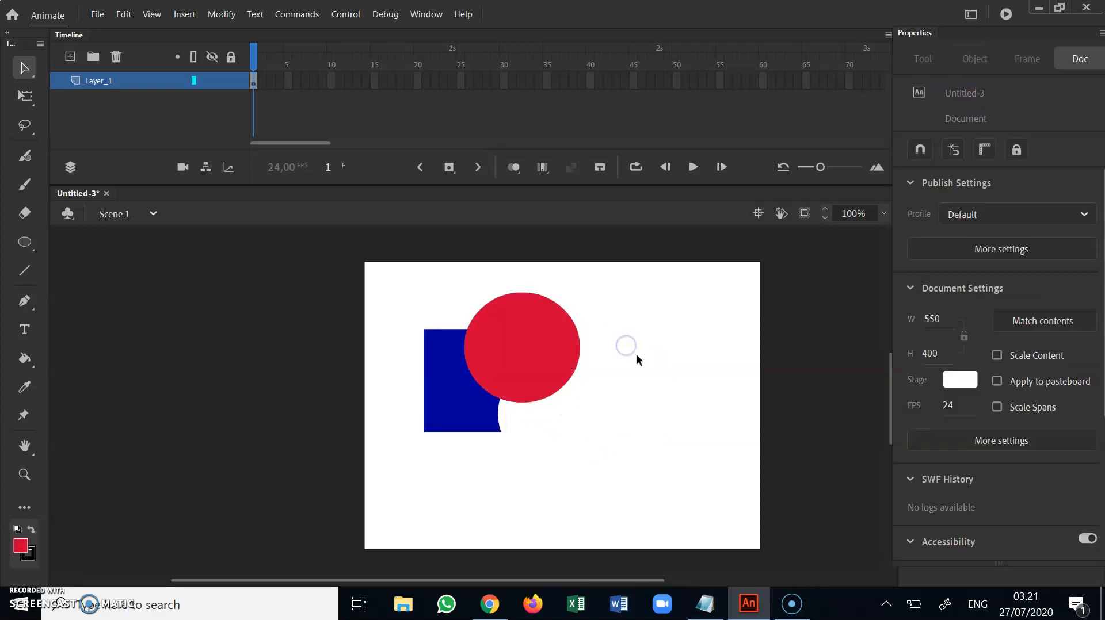
Move the red oval off the blue square into the empty area beside it
{"action": "left_click_drag", "start_coordinate": [533, 337], "coordinate": [658, 409]}
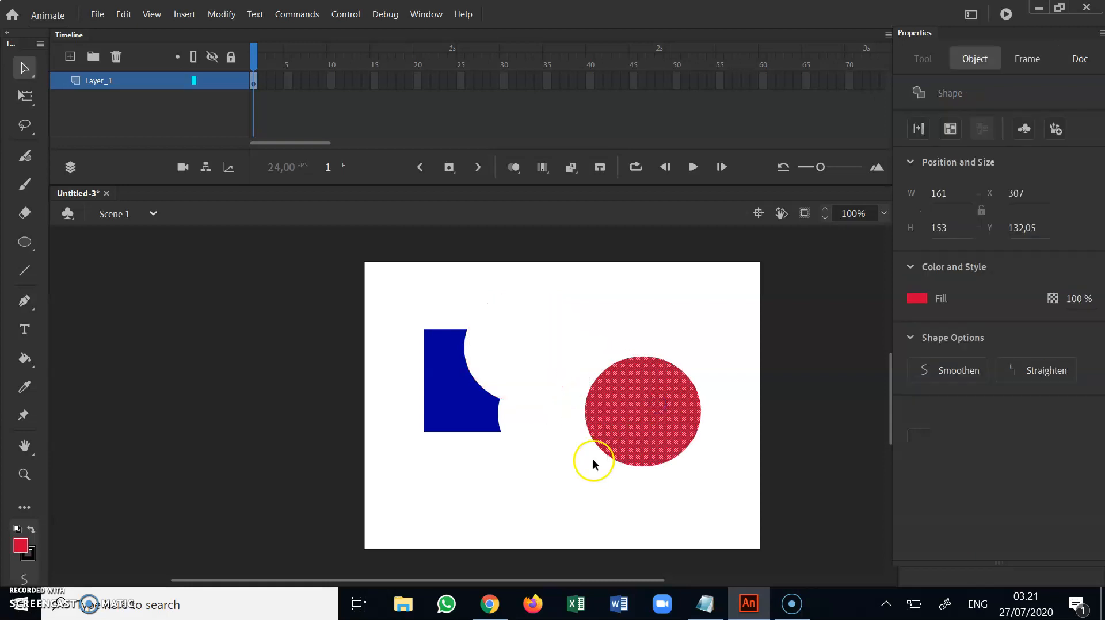
{"action": "left_click", "coordinate": [557, 448]}
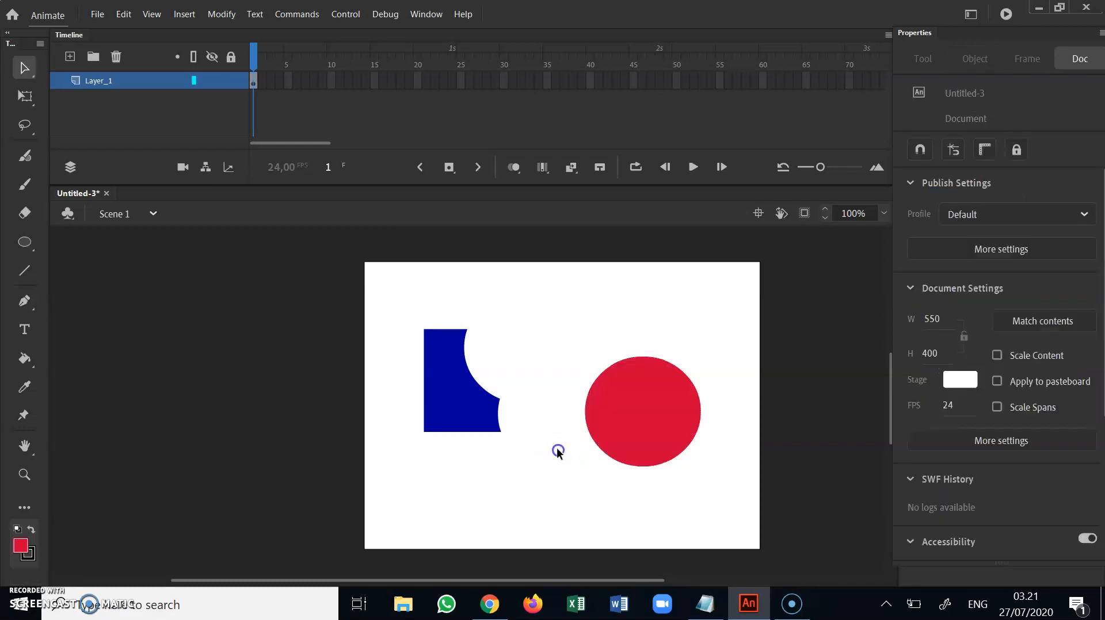
{"action": "left_click_drag", "start_coordinate": [640, 406], "coordinate": [585, 353]}
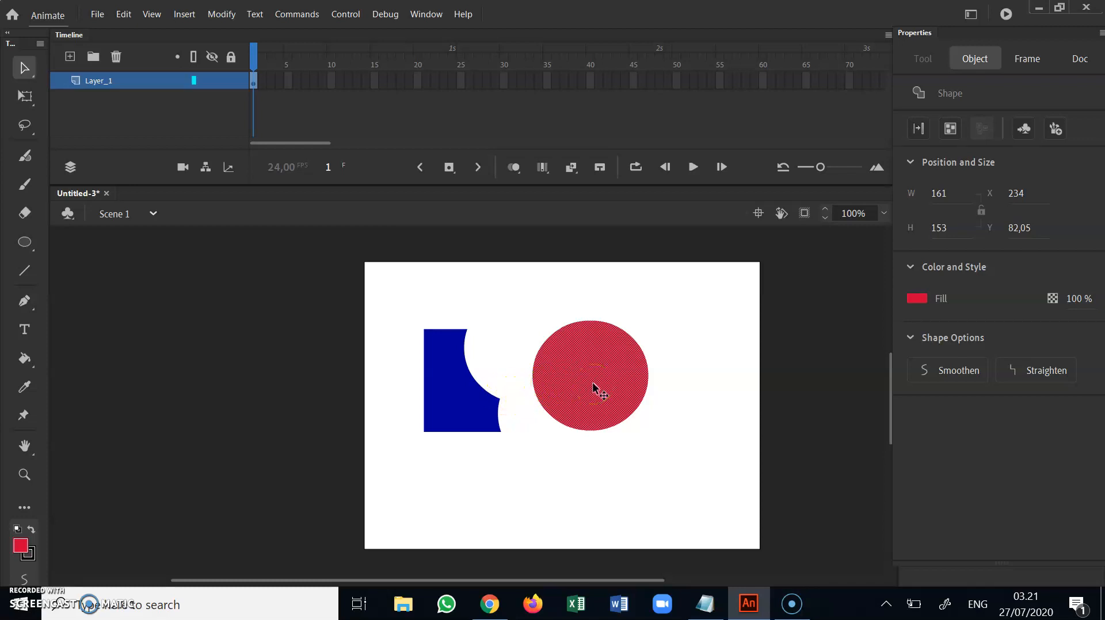
Delete the red oval and the cut blue square to empty the stage
{"action": "key", "text": "Delete"}
{"action": "left_click", "coordinate": [483, 398]}
{"action": "key", "text": "Delete"}
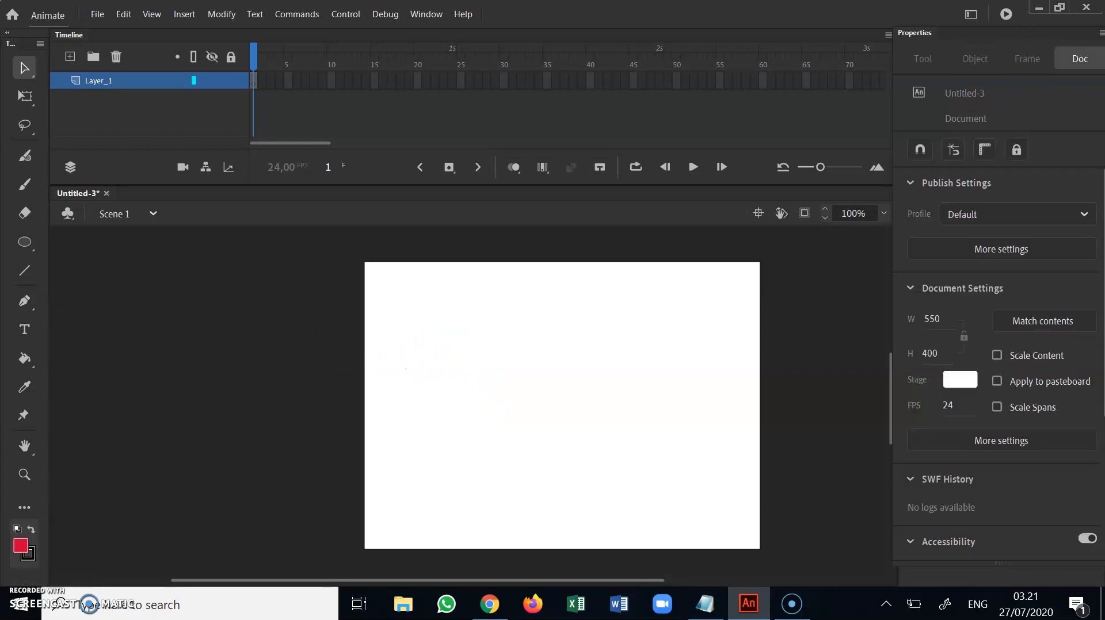
Draw a red rectangle about 142 by 156 px on the left half of the stage and delete its black outline
{"action": "left_click", "coordinate": [26, 243]}
{"action": "left_click", "coordinate": [58, 245]}
{"action": "left_click_drag", "start_coordinate": [420, 339], "coordinate": [523, 452]}
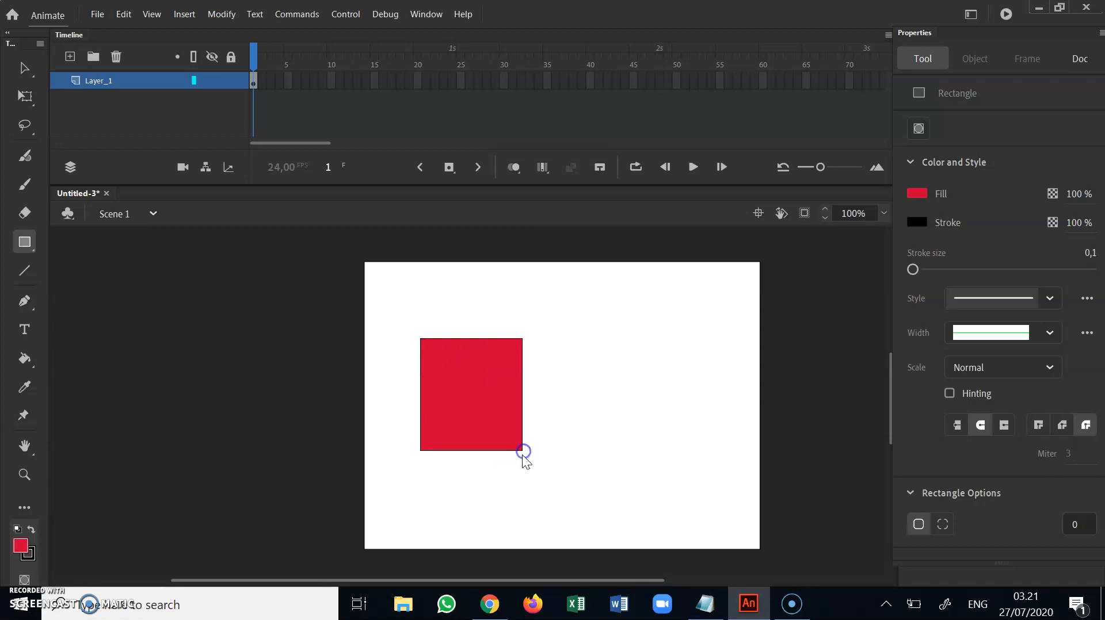
{"action": "left_click", "coordinate": [23, 69]}
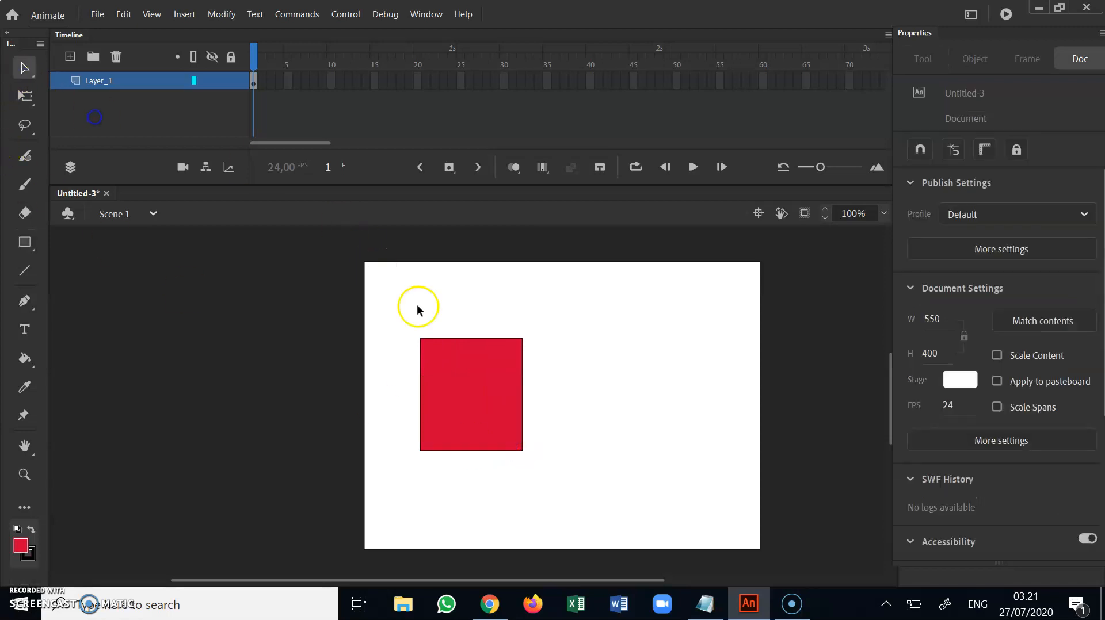
{"action": "left_click", "coordinate": [462, 342]}
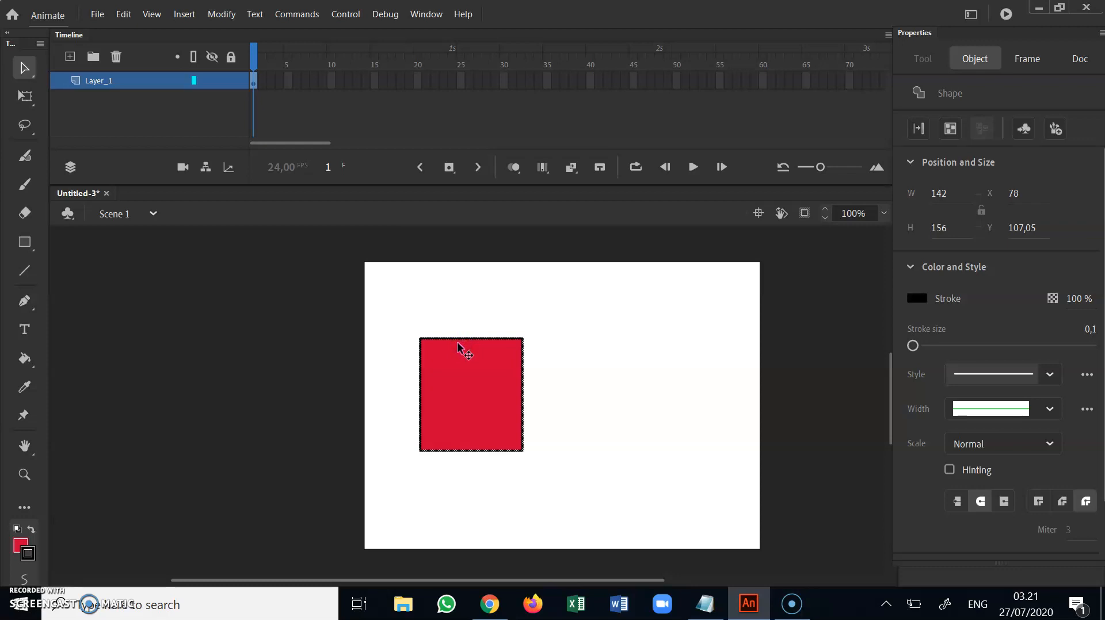
{"action": "key", "text": "Delete"}
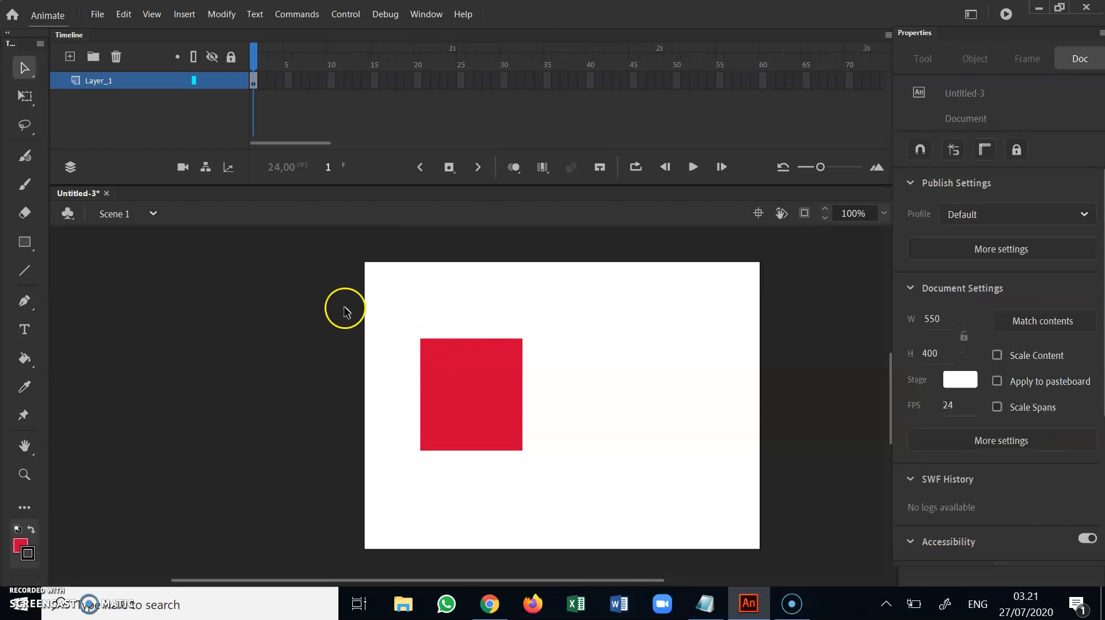
Add a new layer above Layer_1, select each layer in turn to check its contents, and deselect the rectangle
{"action": "left_click", "coordinate": [70, 57]}
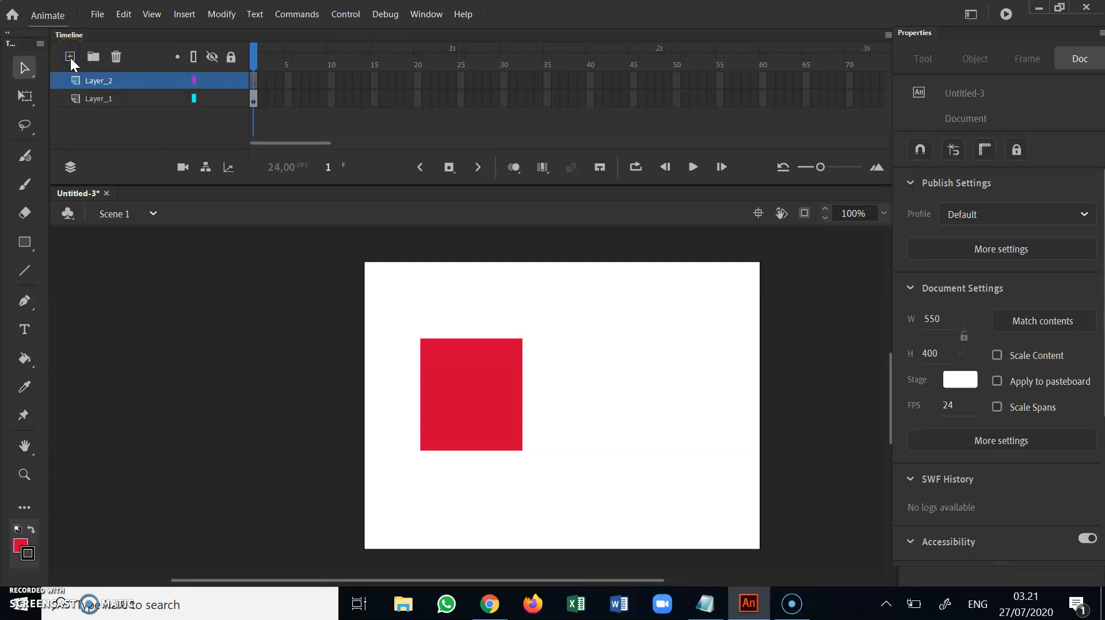
{"action": "left_click", "coordinate": [108, 98]}
{"action": "left_click", "coordinate": [110, 81]}
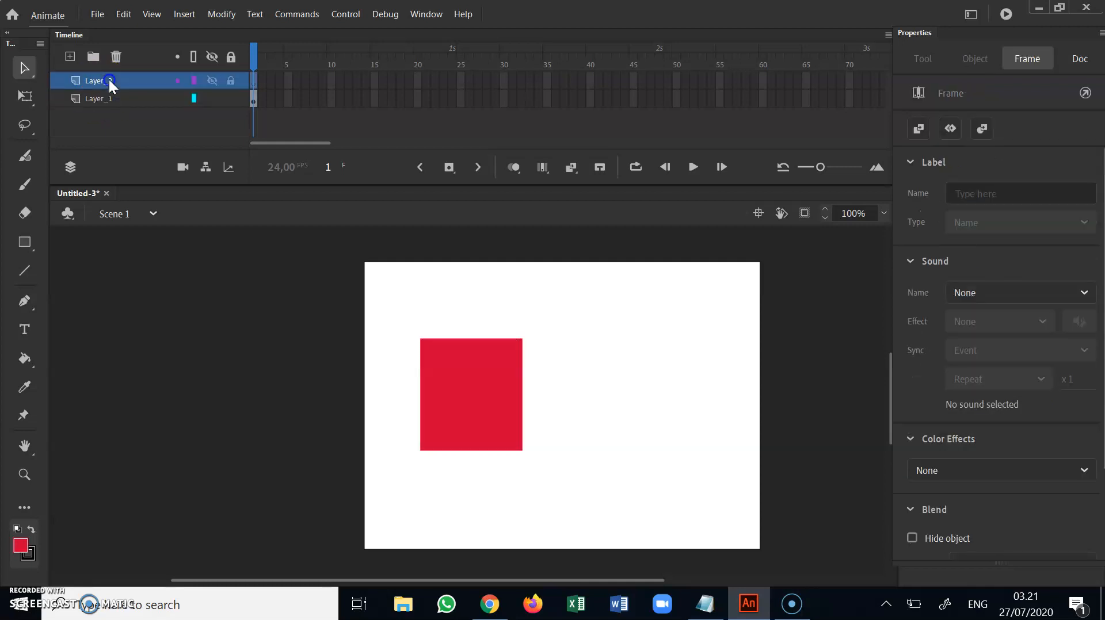
{"action": "left_click", "coordinate": [95, 98]}
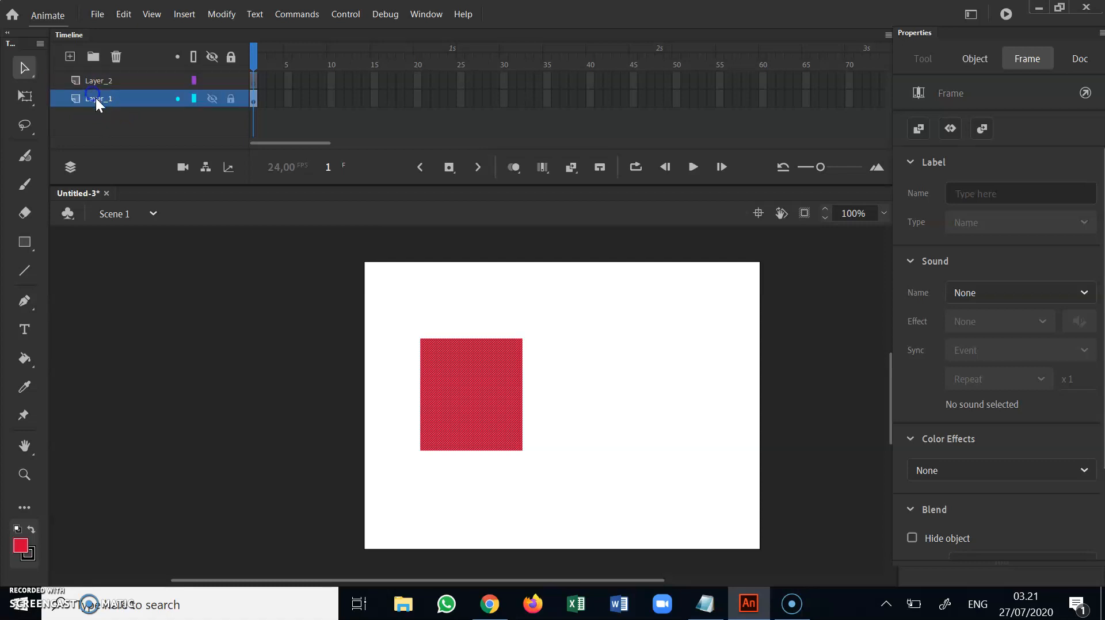
{"action": "left_click", "coordinate": [458, 325]}
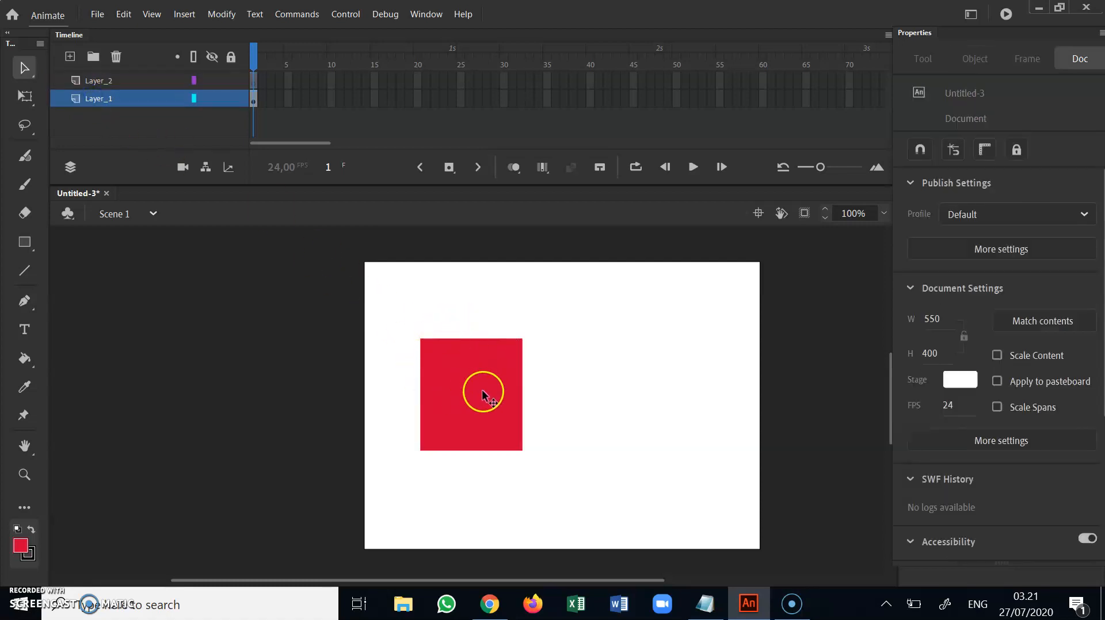
On Layer_2, draw a blue-filled oval about 156 by 155 px overlapping the red rectangle's upper-right corner
{"action": "left_click", "coordinate": [116, 81]}
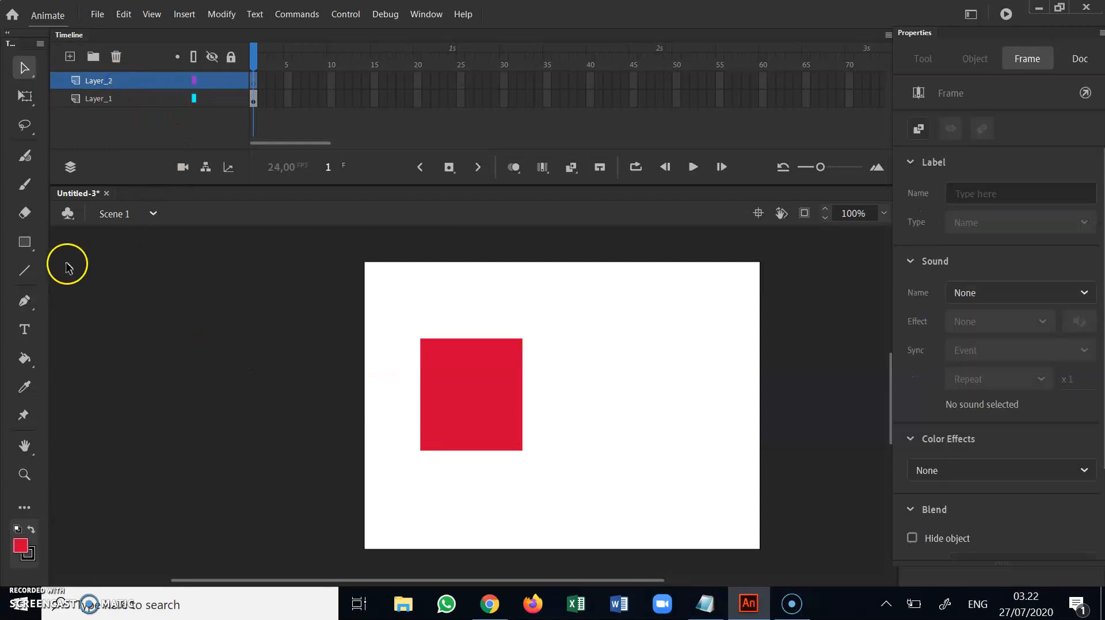
{"action": "left_click", "coordinate": [24, 242]}
{"action": "left_click", "coordinate": [70, 288]}
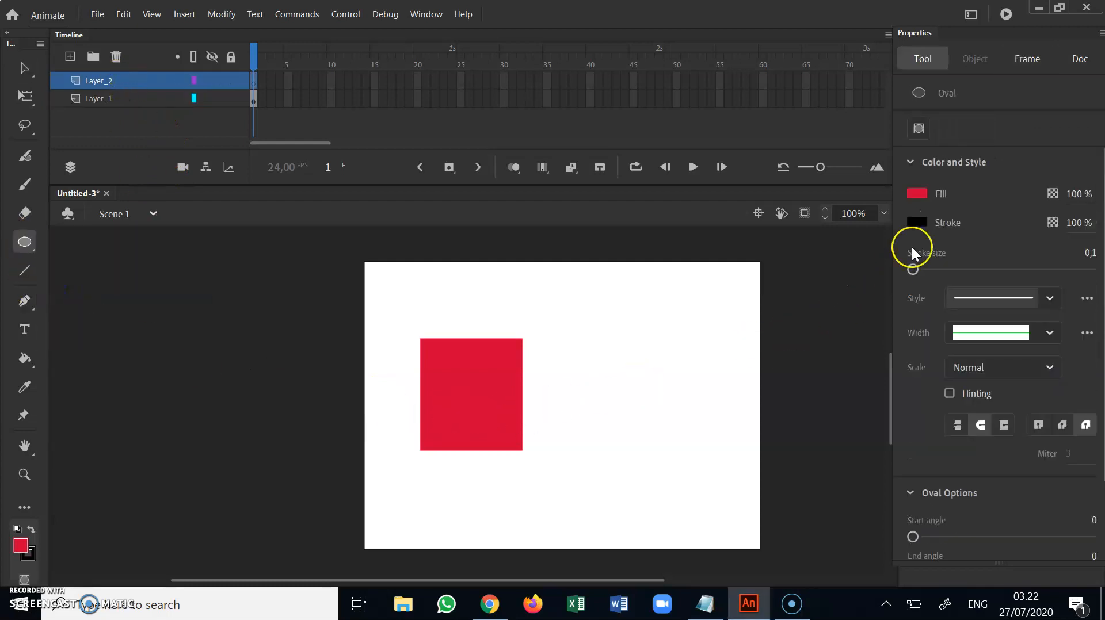
{"action": "left_click", "coordinate": [916, 194]}
{"action": "left_click", "coordinate": [771, 270]}
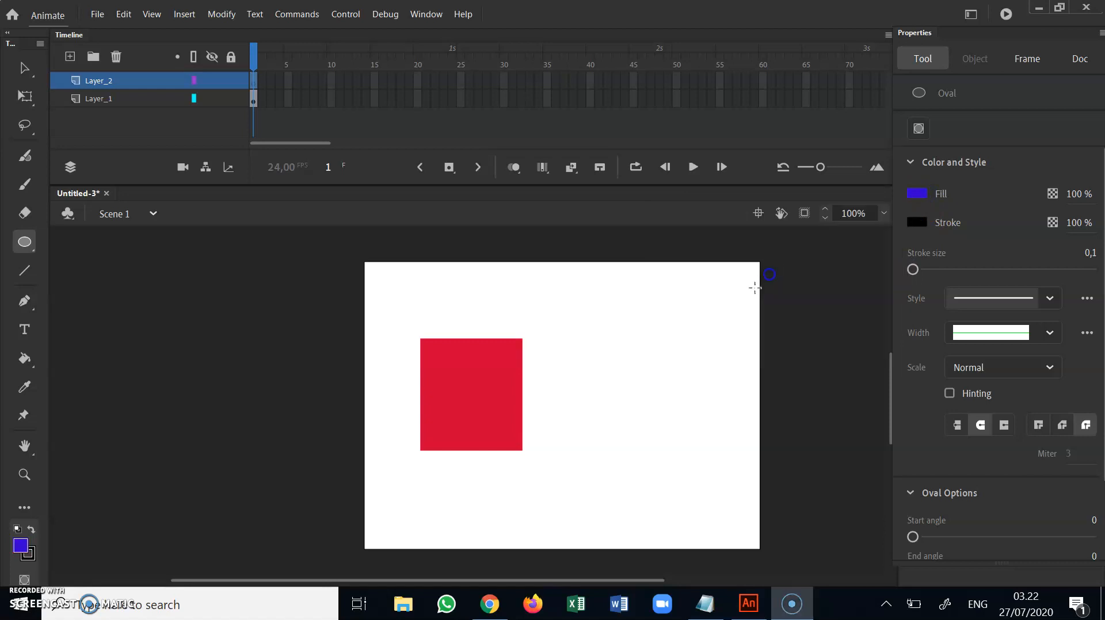
{"action": "left_click_drag", "start_coordinate": [464, 291], "coordinate": [576, 404]}
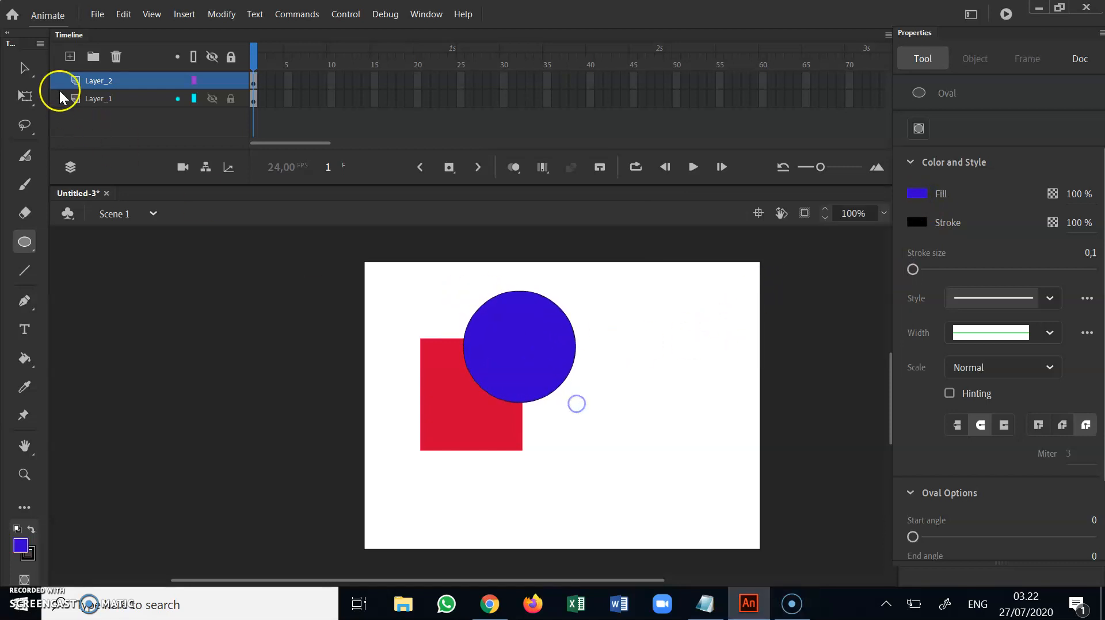
Delete the black outline of the blue oval
{"action": "left_click", "coordinate": [24, 67]}
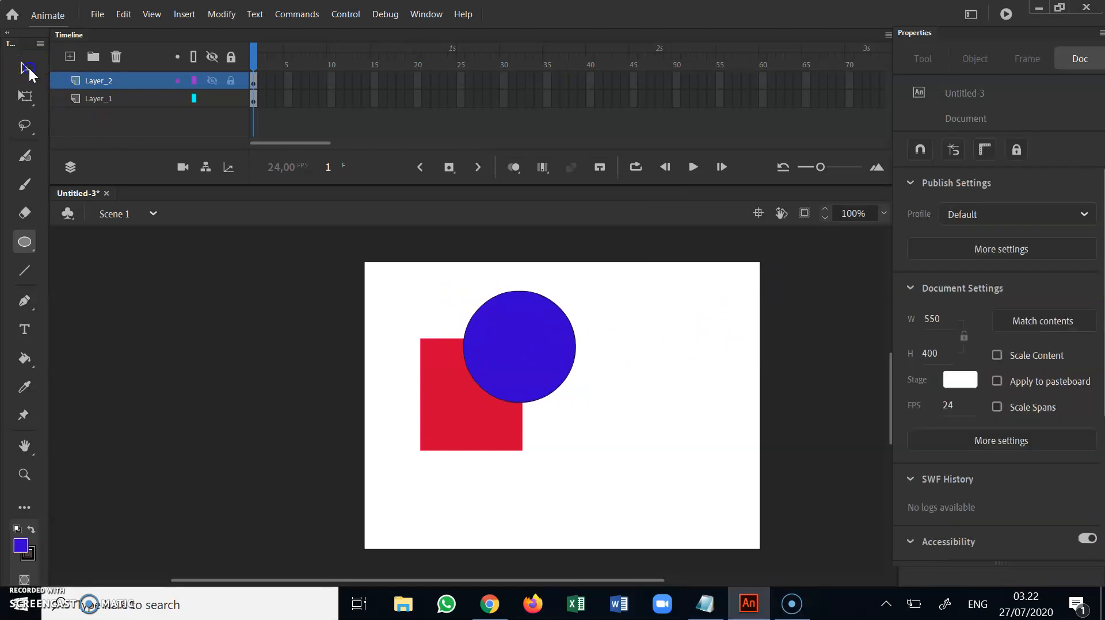
{"action": "left_click", "coordinate": [552, 301]}
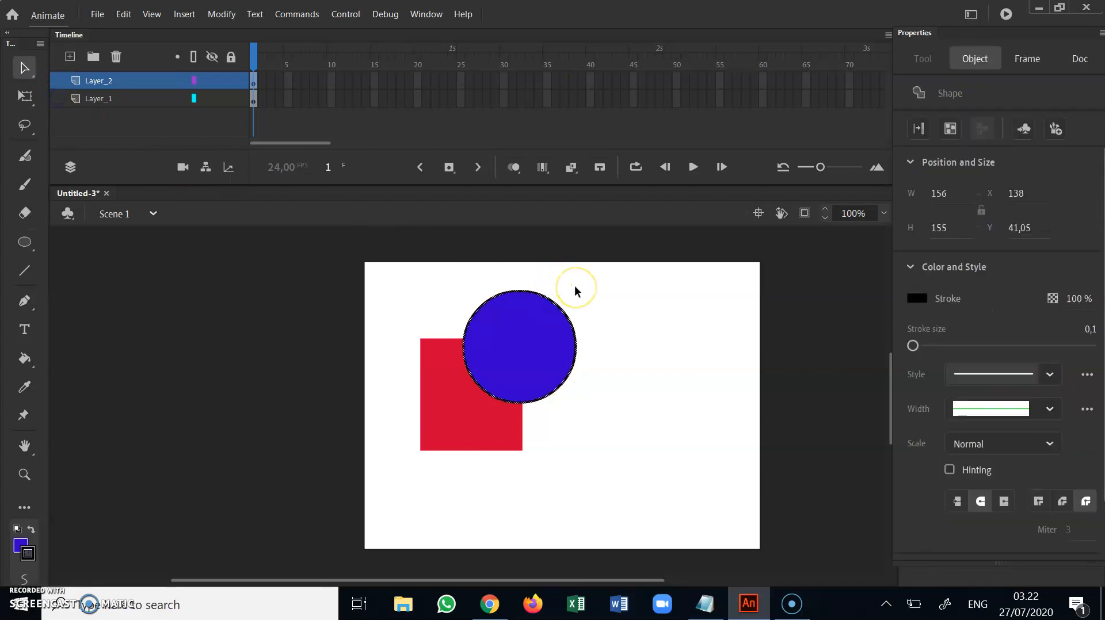
{"action": "left_click", "coordinate": [575, 285]}
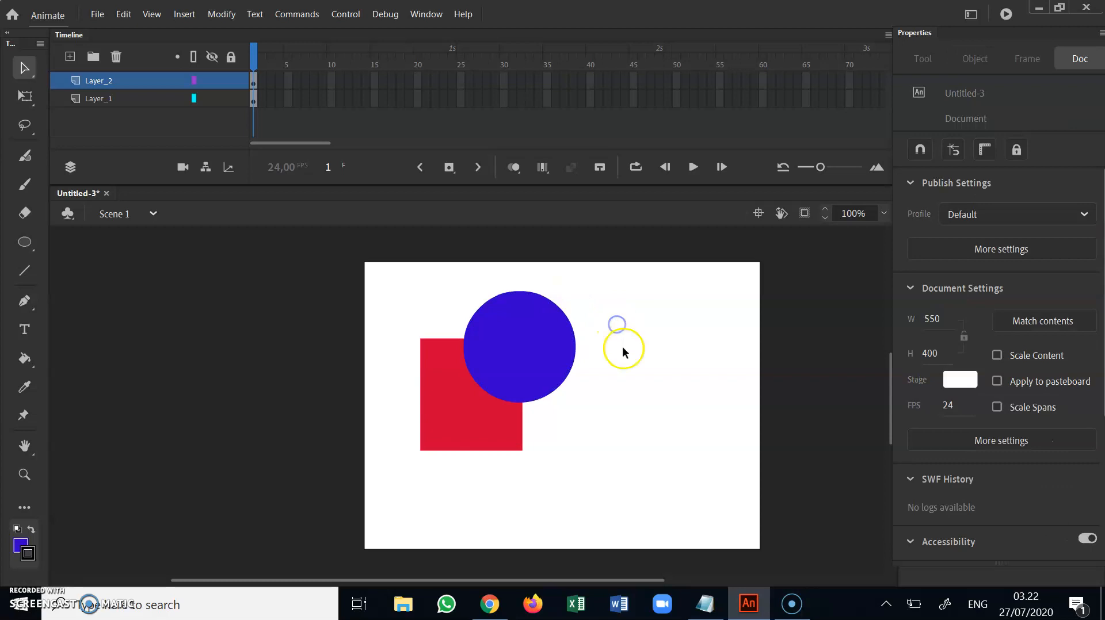
Move the blue oval off the red rectangle, return it over the upper-right corner, and deselect it
{"action": "left_click_drag", "start_coordinate": [524, 323], "coordinate": [666, 343]}
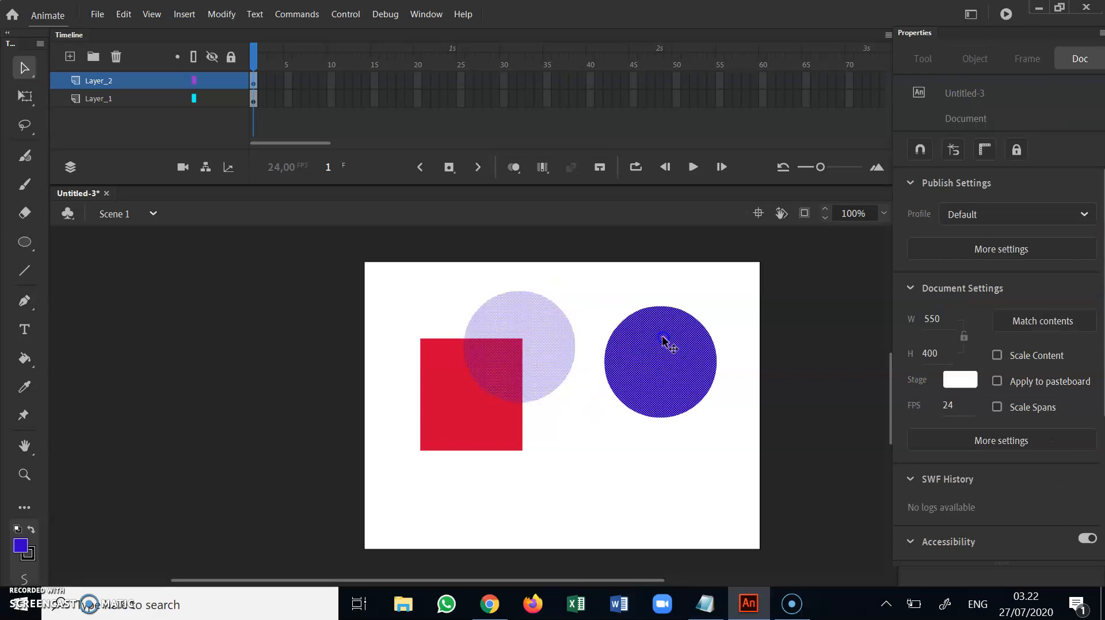
{"action": "left_click", "coordinate": [659, 447]}
{"action": "left_click_drag", "start_coordinate": [677, 384], "coordinate": [526, 365]}
{"action": "left_click", "coordinate": [613, 352]}
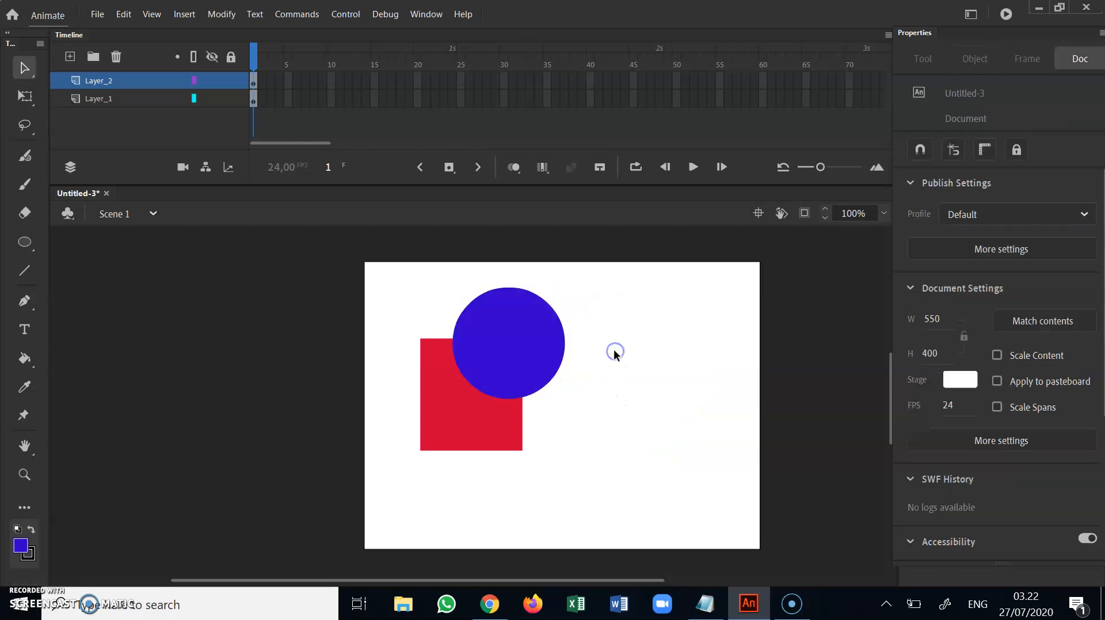
Move the blue oval onto the red rectangle's lower-right corner, check its layer by selecting it, and deselect everything
{"action": "left_click", "coordinate": [518, 333]}
{"action": "left_click_drag", "start_coordinate": [518, 333], "coordinate": [539, 435]}
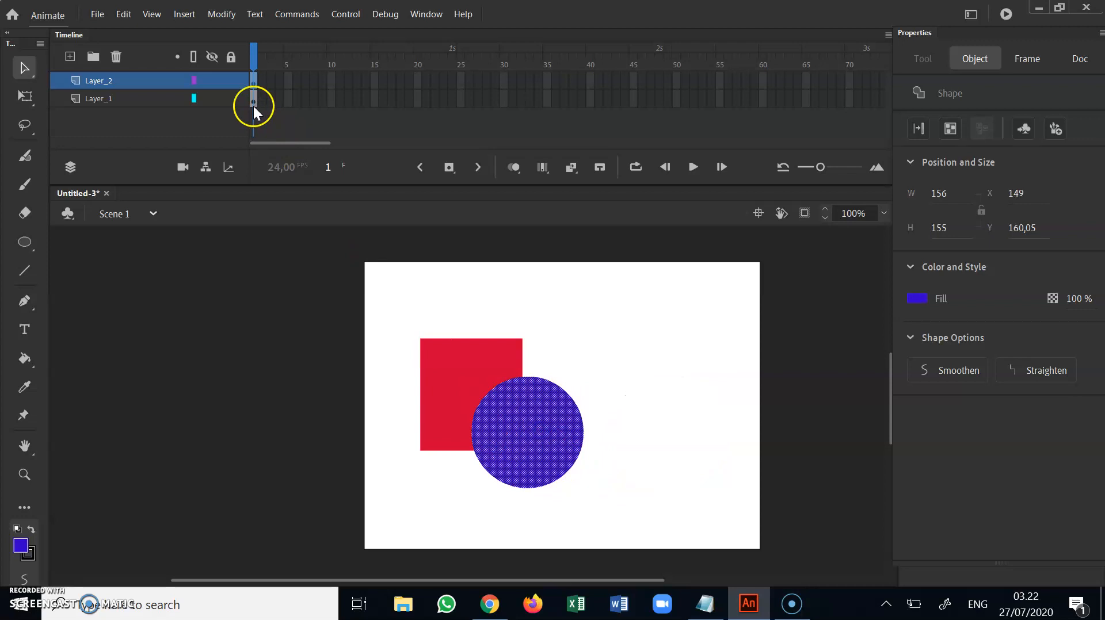
{"action": "left_click", "coordinate": [489, 363]}
{"action": "left_click", "coordinate": [541, 432]}
{"action": "left_click", "coordinate": [100, 85]}
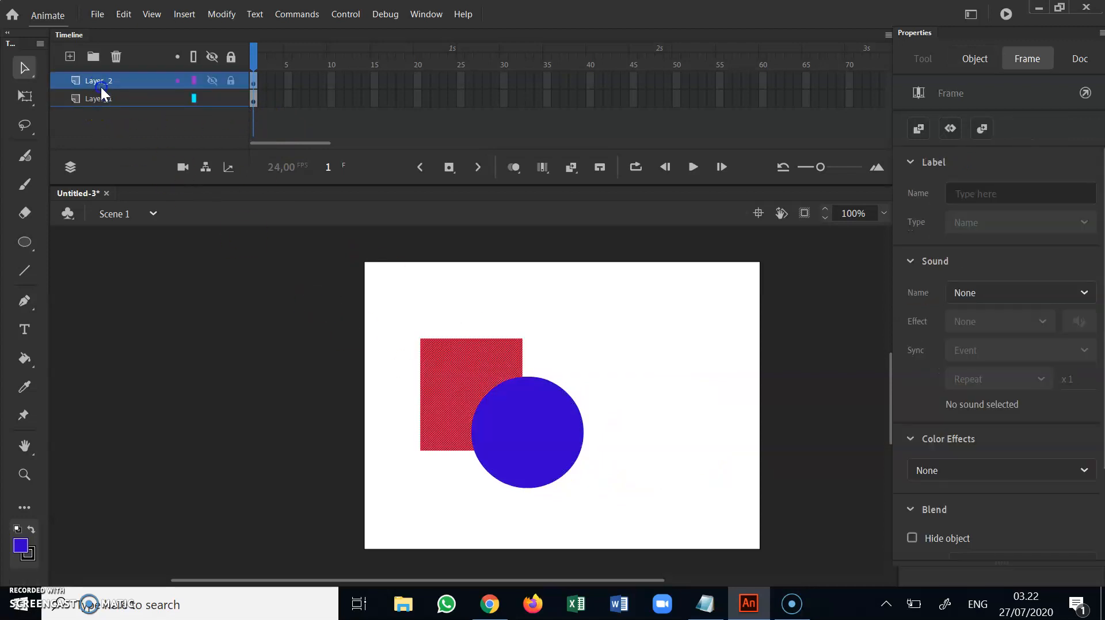
{"action": "left_click", "coordinate": [647, 343]}
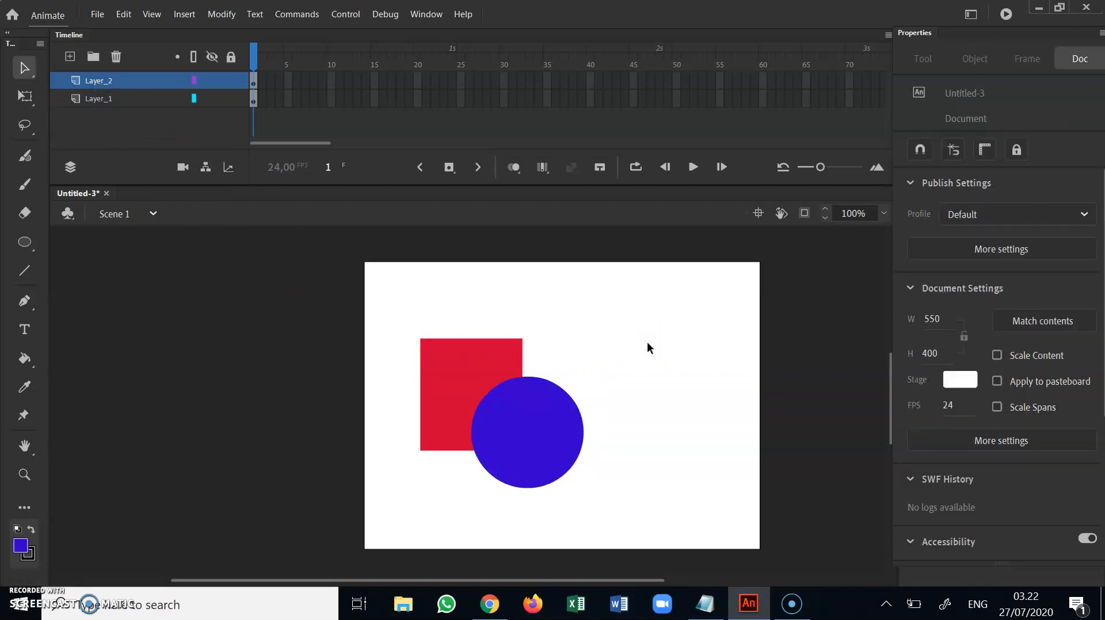
Rename Layer_1 as rectangle
{"action": "left_click", "coordinate": [105, 96]}
{"action": "right_click", "coordinate": [104, 96]}
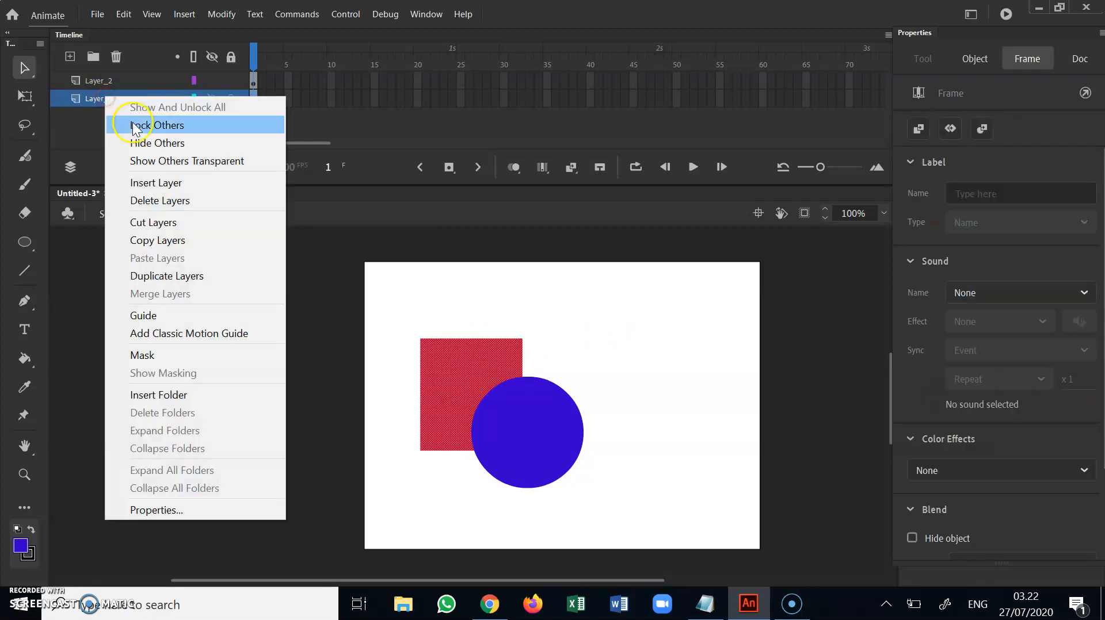
{"action": "left_click", "coordinate": [91, 100]}
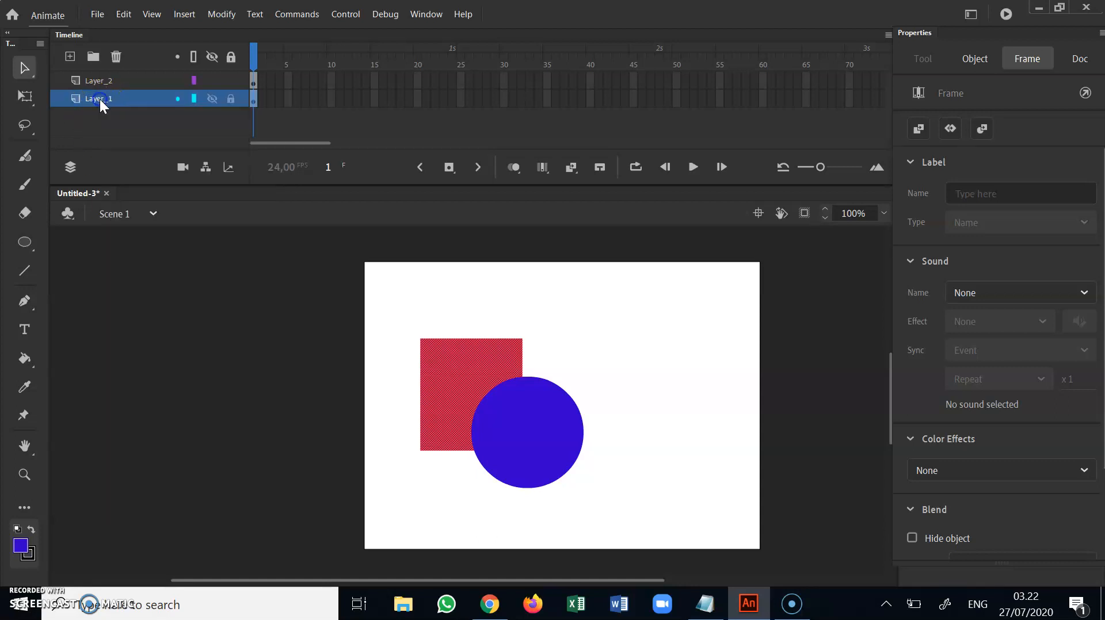
{"action": "double_click", "coordinate": [99, 99]}
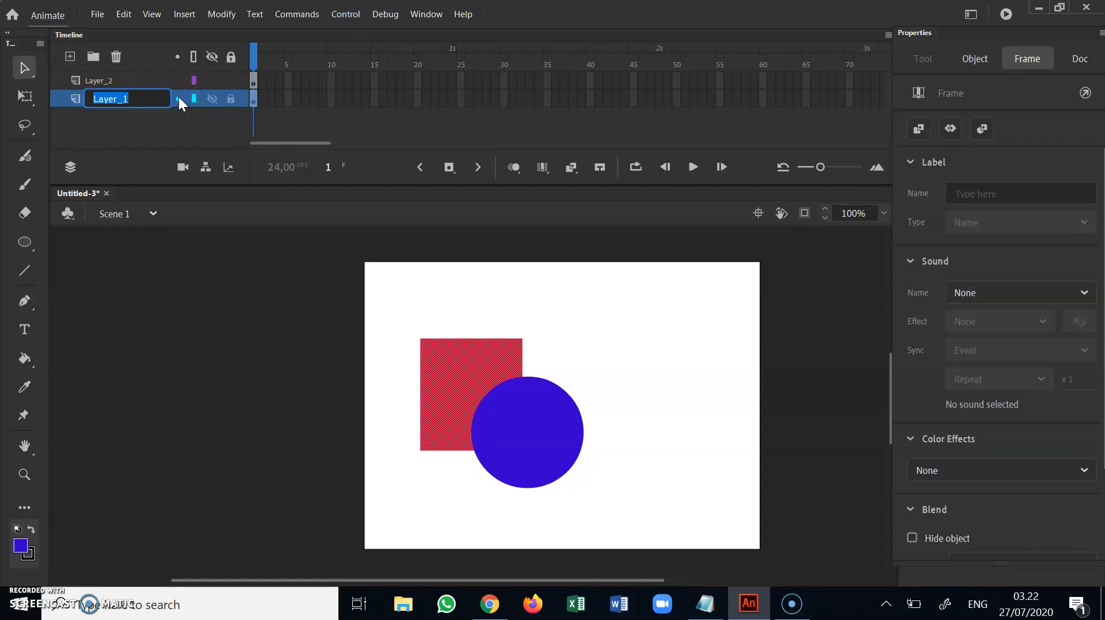
{"action": "type", "text": "rectangle"}
Rename Layer_2 as oval and deselect its shape
{"action": "left_click", "coordinate": [97, 81]}
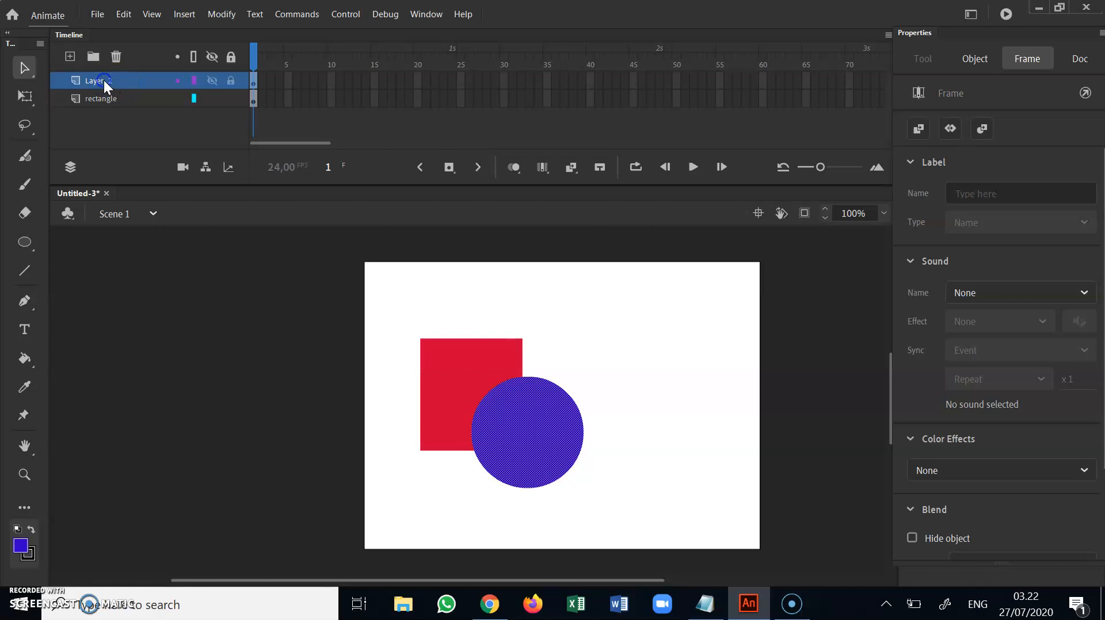
{"action": "double_click", "coordinate": [136, 79]}
{"action": "type", "text": "oval"}
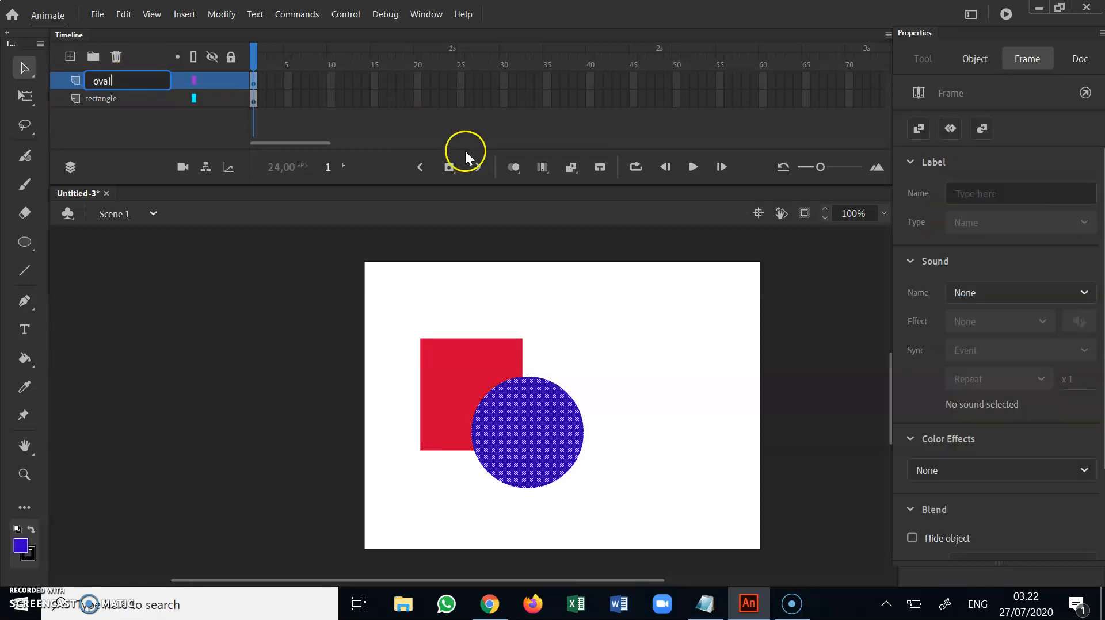
{"action": "left_click", "coordinate": [562, 290]}
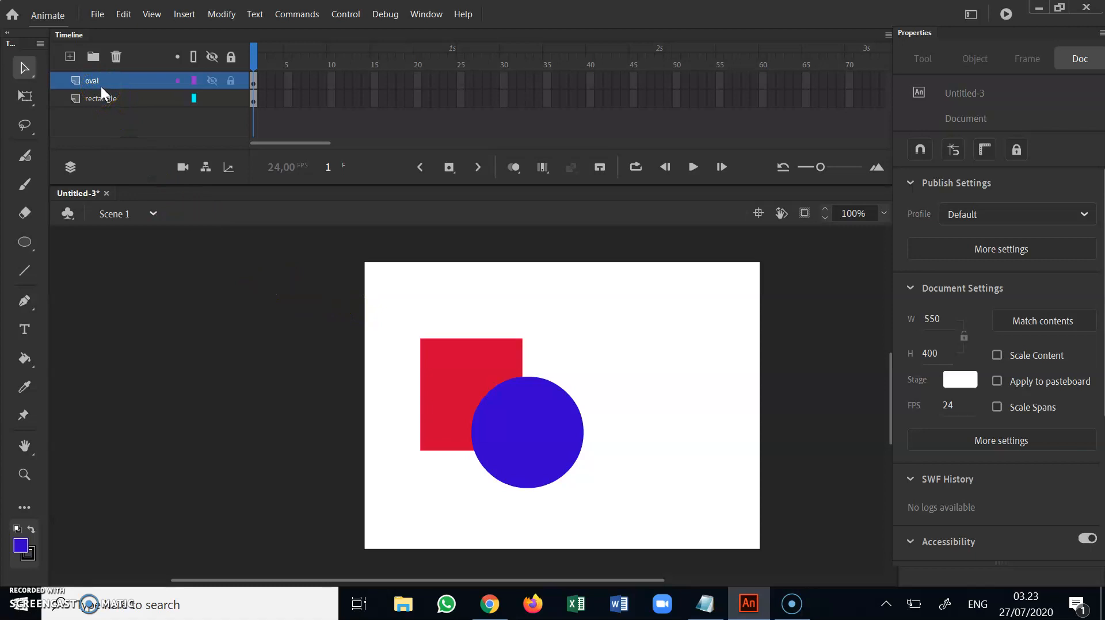
Move the blue oval up over the upper-right part of the red rectangle
{"action": "left_click", "coordinate": [542, 436]}
{"action": "left_click", "coordinate": [592, 415]}
{"action": "left_click_drag", "start_coordinate": [539, 419], "coordinate": [546, 368]}
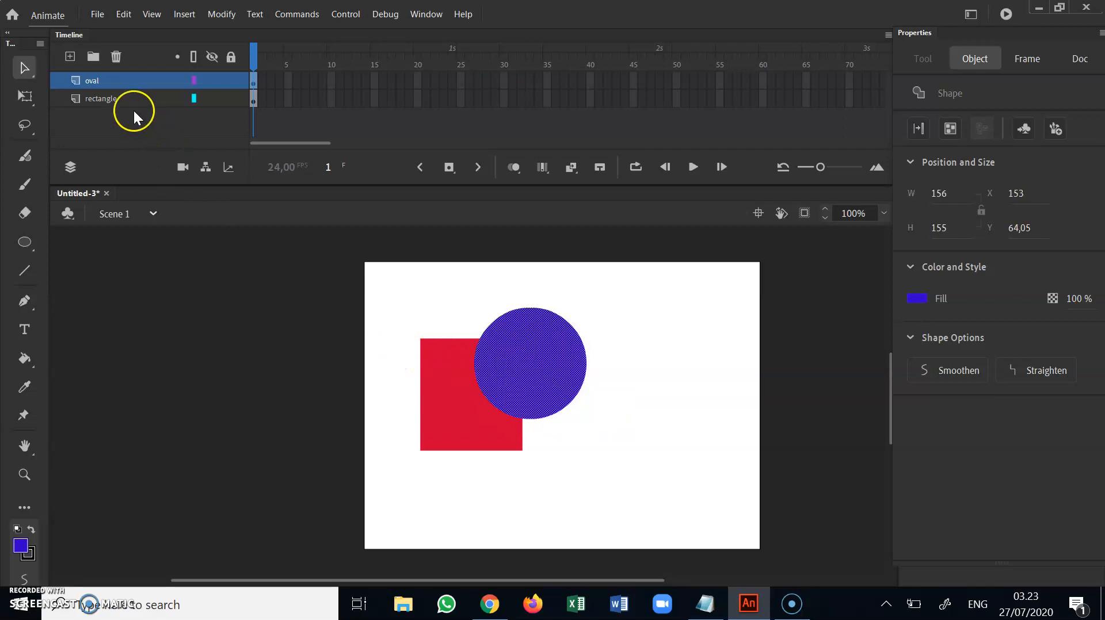
Reorder the rectangle layer above the oval layer, then put the oval layer back on top
{"action": "left_click", "coordinate": [119, 99]}
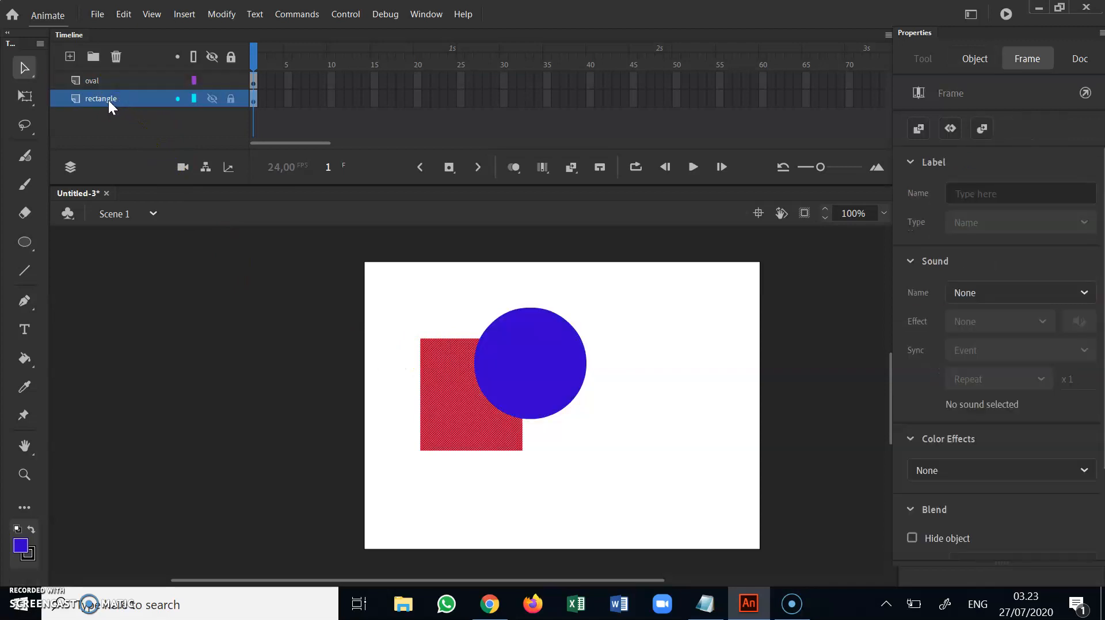
{"action": "left_click_drag", "start_coordinate": [106, 102], "coordinate": [110, 83]}
{"action": "left_click_drag", "start_coordinate": [110, 82], "coordinate": [110, 81]}
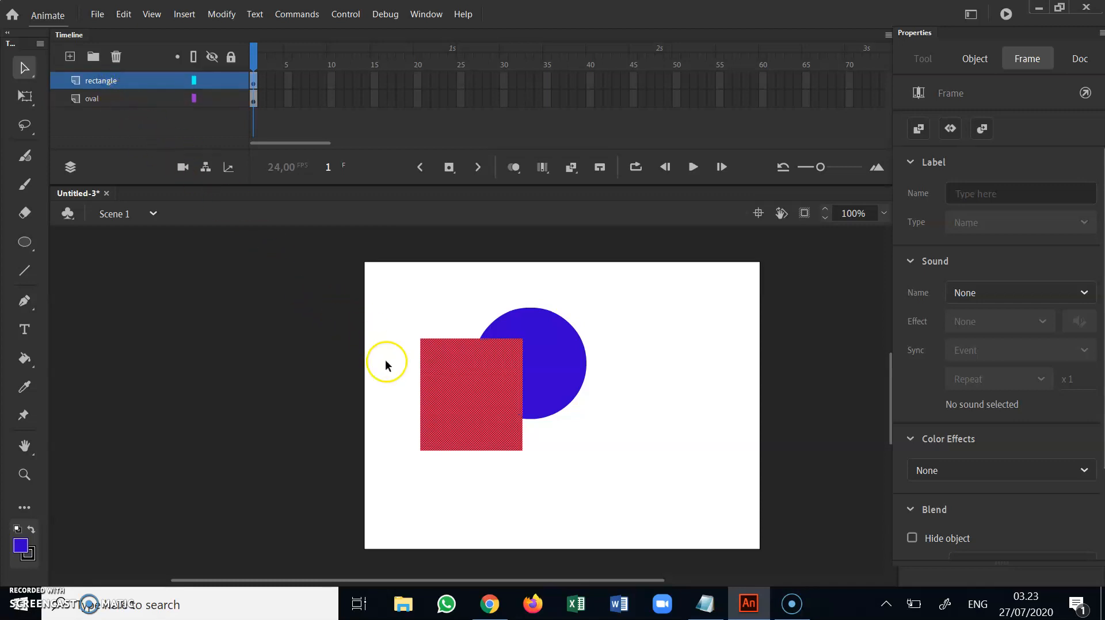
{"action": "left_click", "coordinate": [105, 100]}
{"action": "left_click_drag", "start_coordinate": [109, 100], "coordinate": [108, 80]}
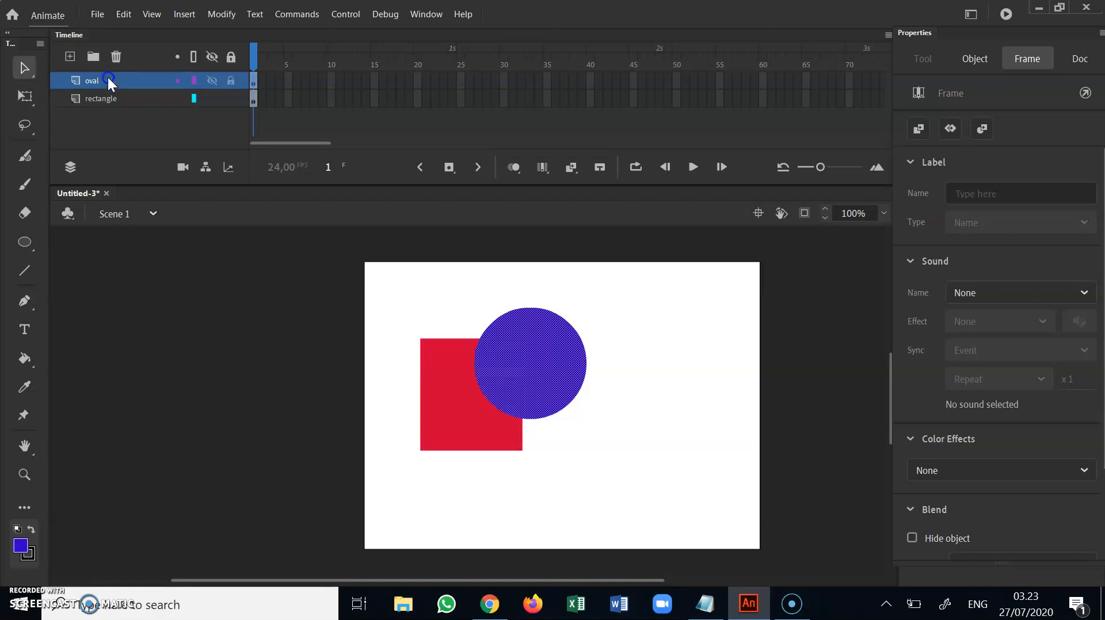
Reorder the rectangle layer above the oval layer and select each layer in turn to compare their shapes
{"action": "left_click", "coordinate": [109, 98]}
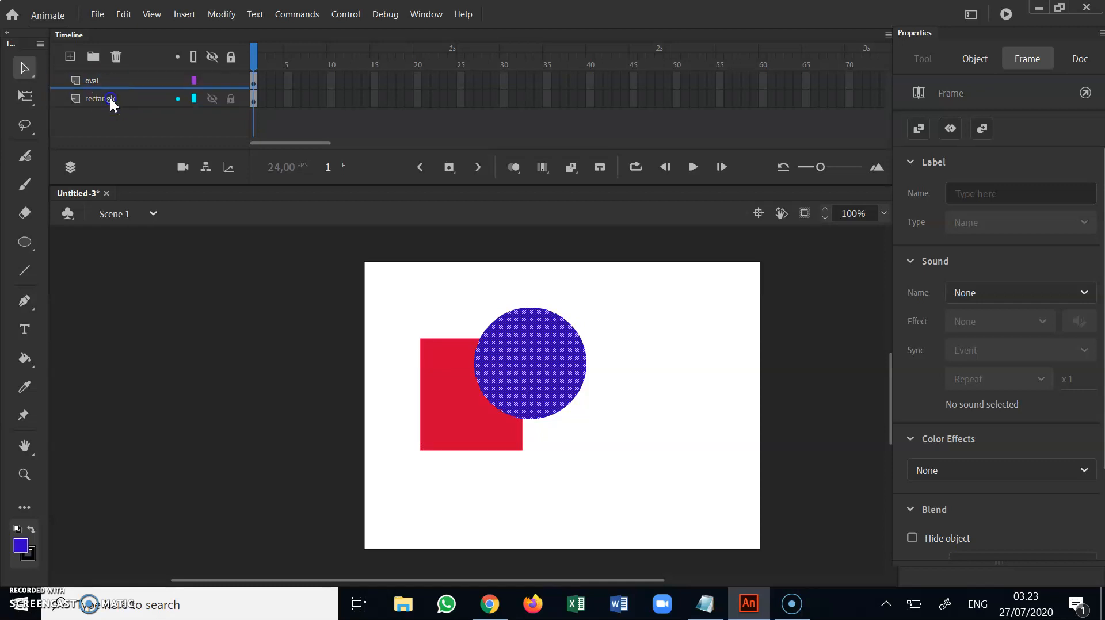
{"action": "left_click_drag", "start_coordinate": [109, 98], "coordinate": [110, 84]}
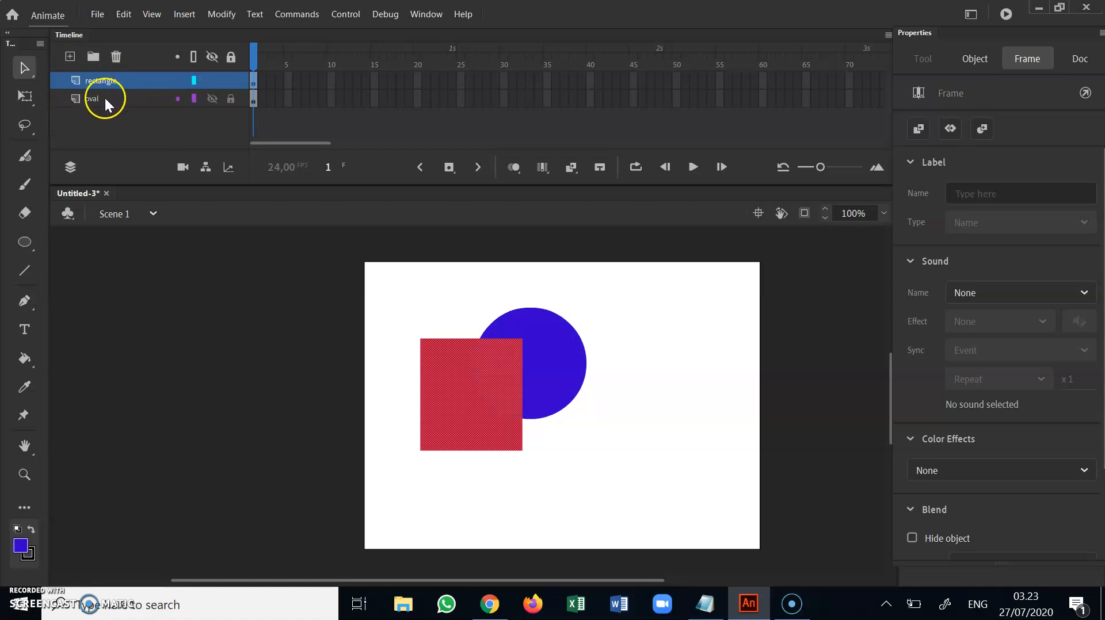
{"action": "left_click", "coordinate": [104, 98]}
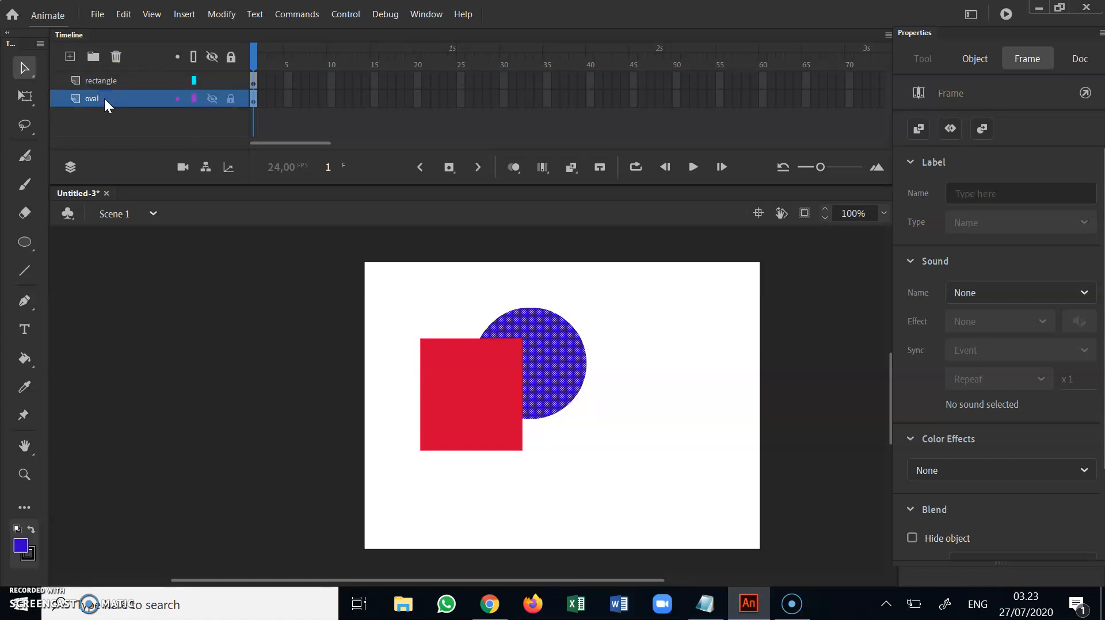
{"action": "left_click", "coordinate": [110, 82]}
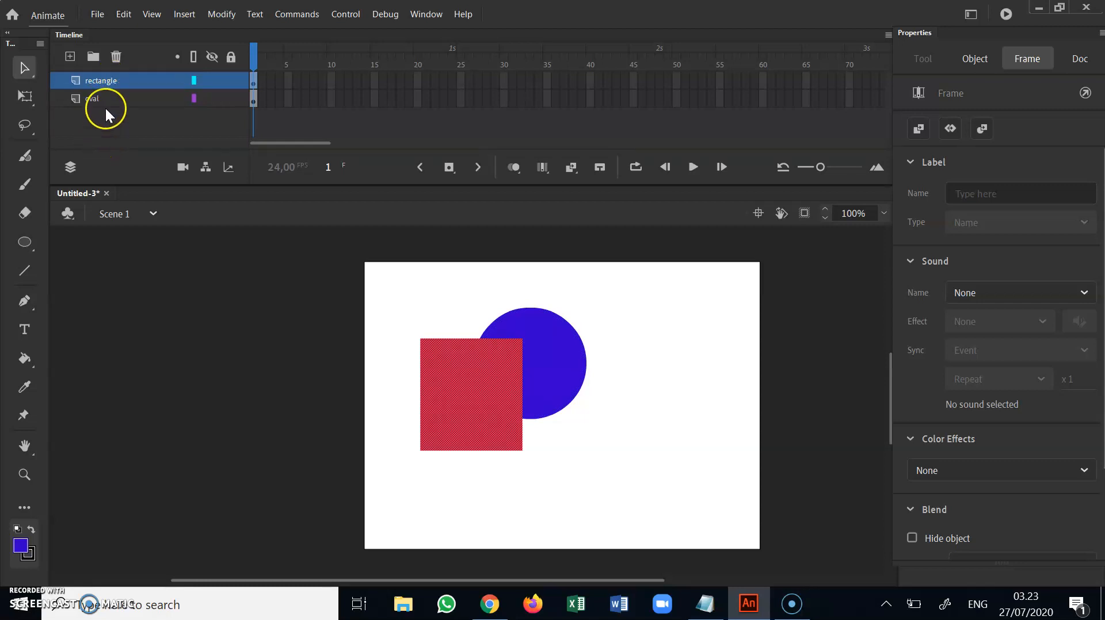
{"action": "left_click", "coordinate": [115, 98]}
{"action": "left_click", "coordinate": [113, 84]}
Lock the rectangle layer and move the blue oval out from behind the red rectangle to its right side
{"action": "left_click", "coordinate": [230, 81]}
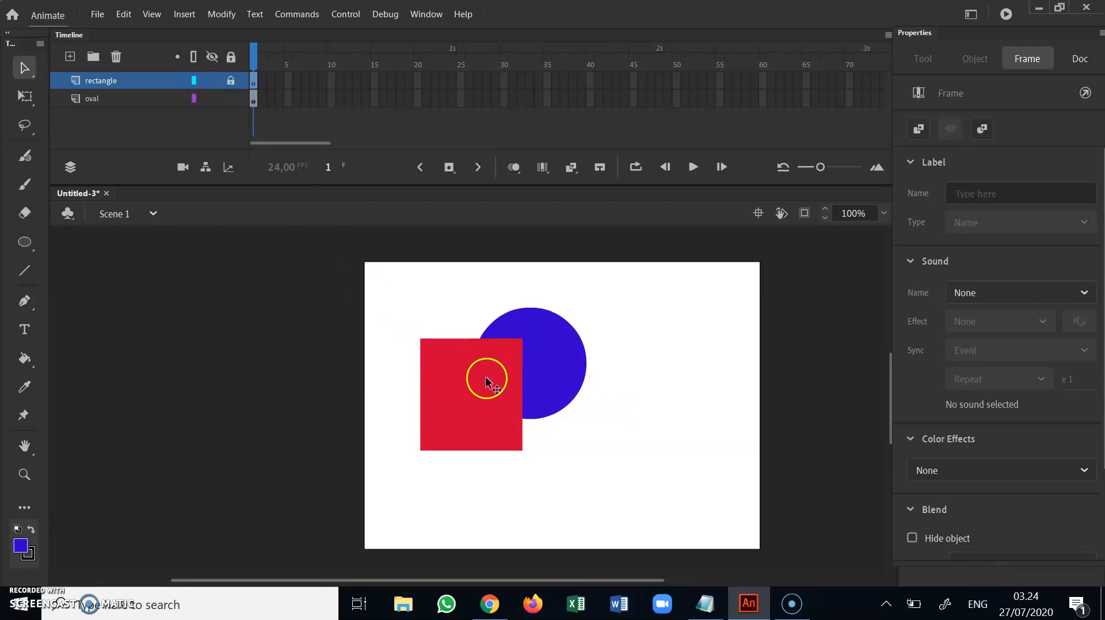
{"action": "left_click_drag", "start_coordinate": [486, 386], "coordinate": [575, 423]}
{"action": "left_click", "coordinate": [152, 86]}
{"action": "left_click", "coordinate": [392, 282]}
Try to move the red rectangle while its layer is locked
{"action": "left_click_drag", "start_coordinate": [473, 384], "coordinate": [436, 328]}
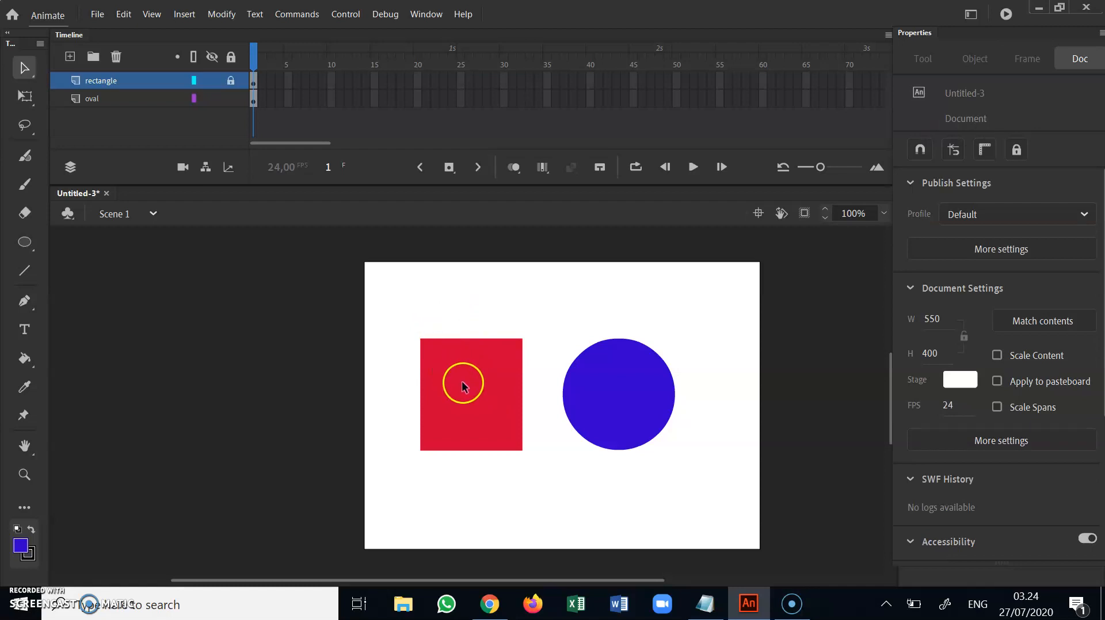
{"action": "left_click_drag", "start_coordinate": [483, 407], "coordinate": [427, 331]}
{"action": "left_click_drag", "start_coordinate": [459, 361], "coordinate": [420, 324]}
{"action": "left_click_drag", "start_coordinate": [464, 391], "coordinate": [412, 333]}
{"action": "left_click_drag", "start_coordinate": [494, 424], "coordinate": [449, 332]}
Toggle the rectangle layer's visibility off and on, and switch the layer to outline display and back to filled
{"action": "left_click", "coordinate": [212, 81]}
{"action": "left_click", "coordinate": [212, 80]}
{"action": "left_click", "coordinate": [212, 81]}
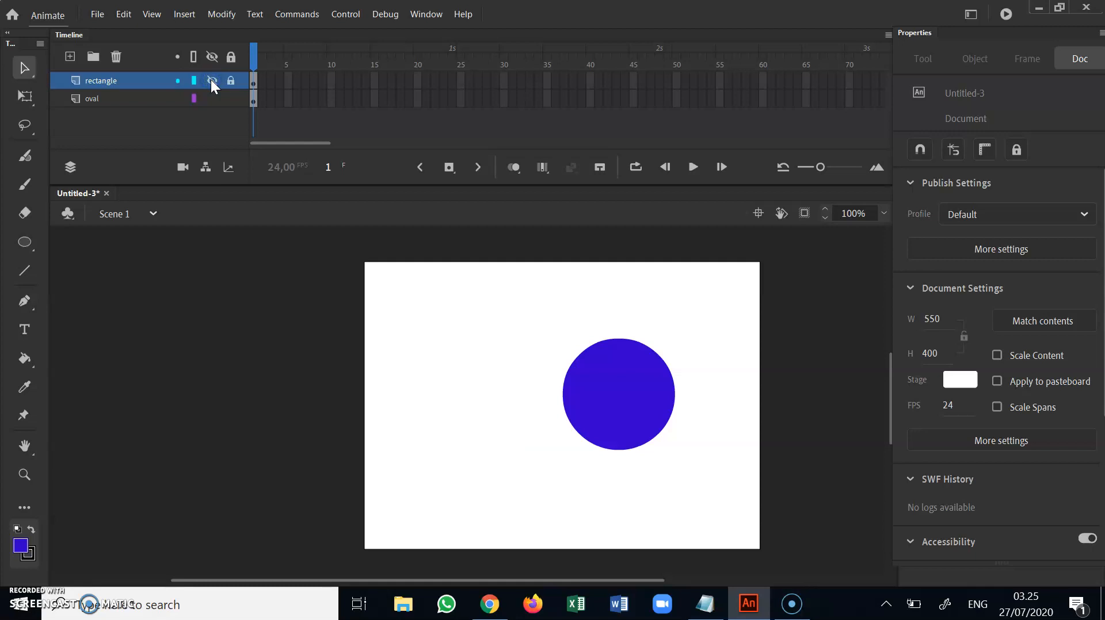
{"action": "left_click", "coordinate": [212, 80]}
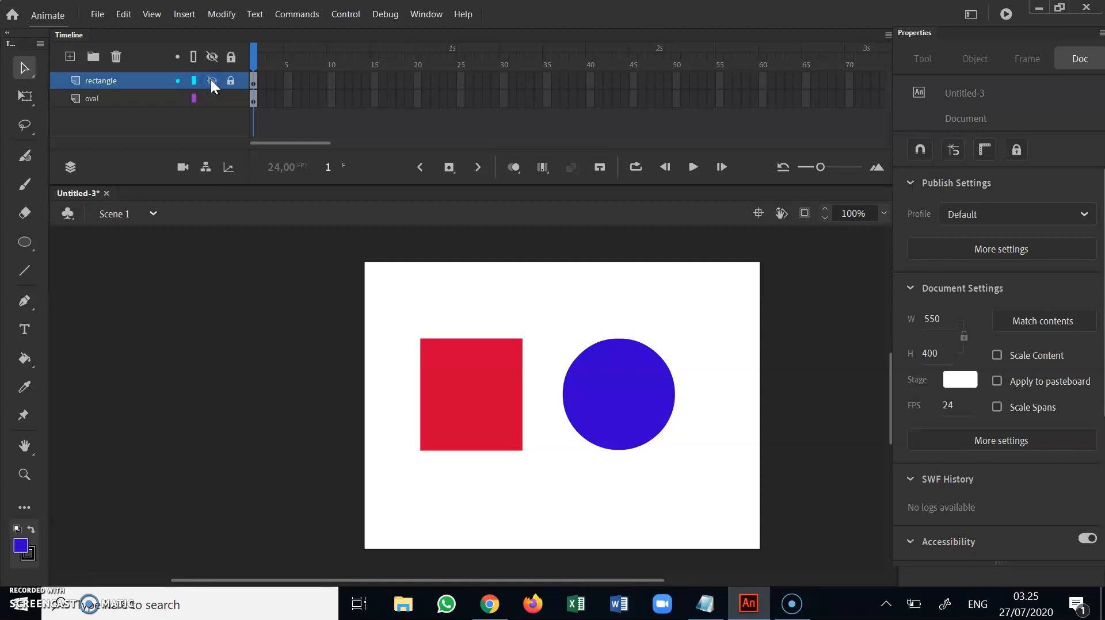
{"action": "left_click", "coordinate": [212, 80]}
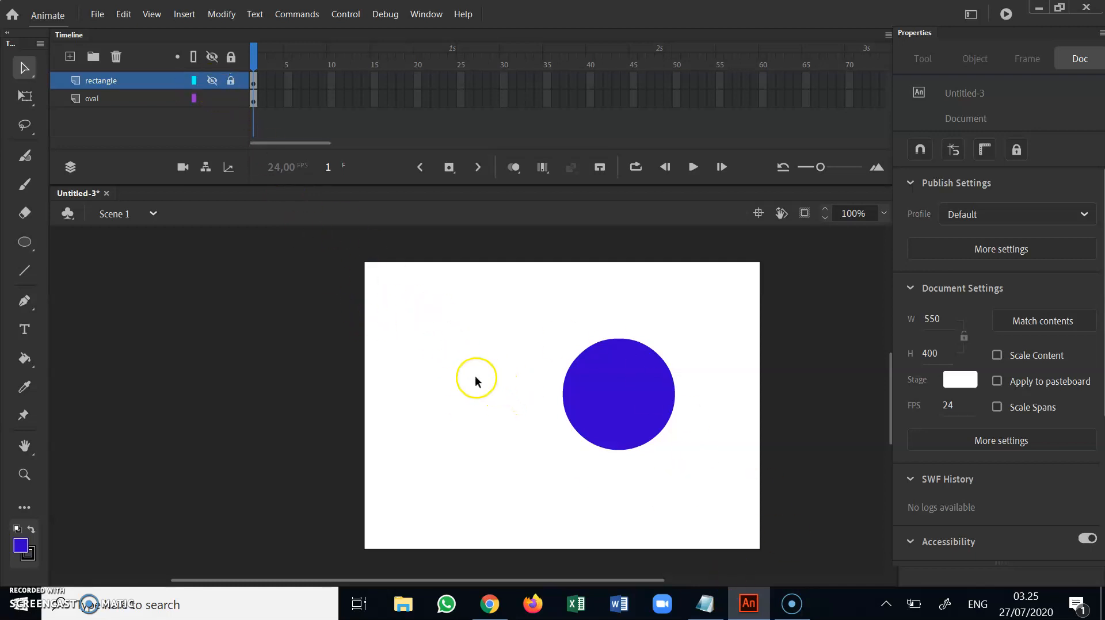
{"action": "left_click", "coordinate": [211, 80]}
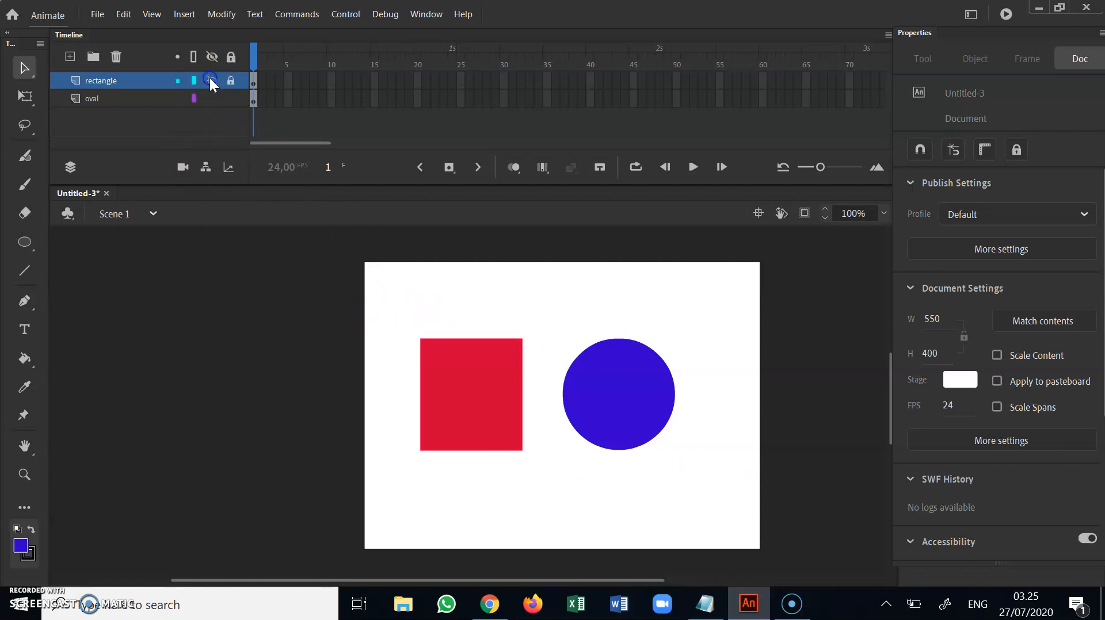
{"action": "left_click", "coordinate": [212, 81]}
{"action": "left_click", "coordinate": [211, 81]}
{"action": "left_click", "coordinate": [212, 81]}
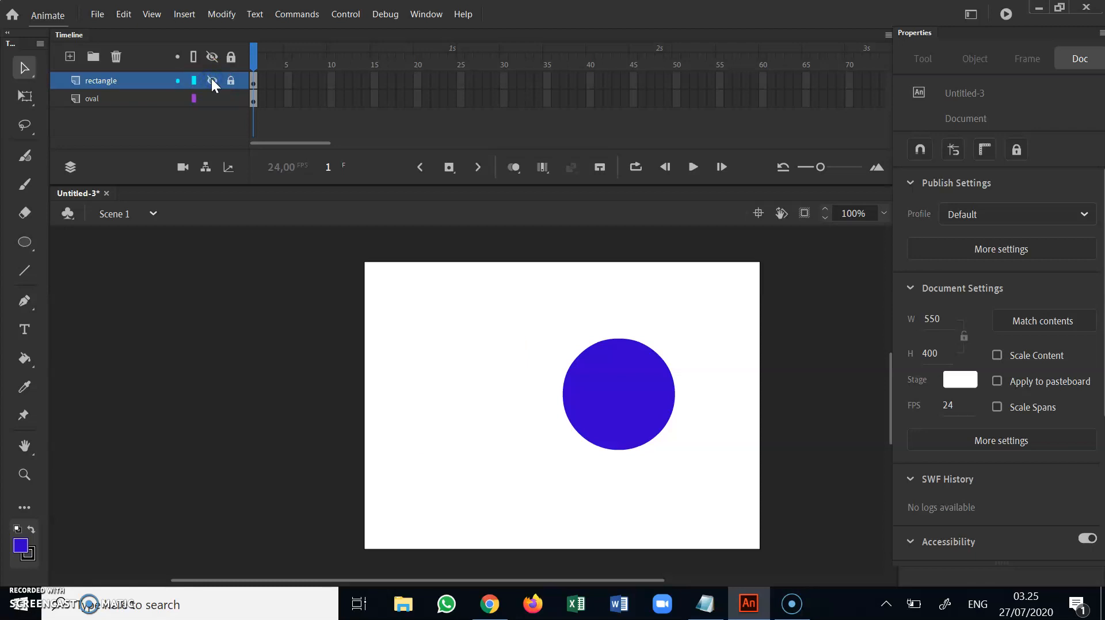
{"action": "left_click", "coordinate": [212, 81]}
{"action": "left_click", "coordinate": [211, 81]}
{"action": "left_click", "coordinate": [212, 81]}
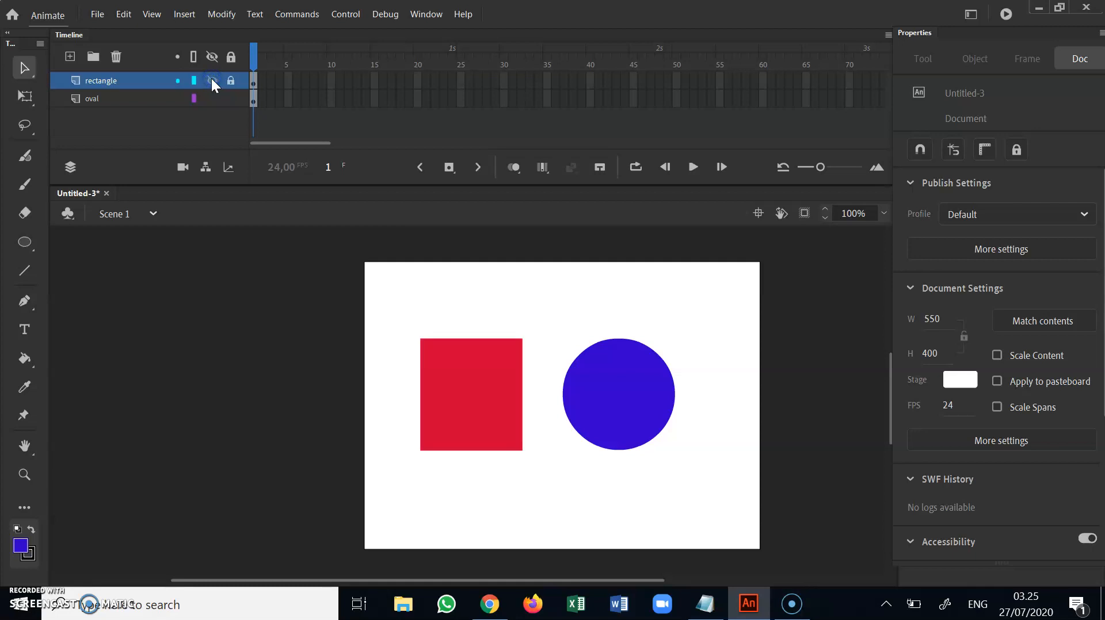
{"action": "left_click", "coordinate": [212, 80]}
{"action": "left_click", "coordinate": [212, 81]}
{"action": "left_click", "coordinate": [194, 81]}
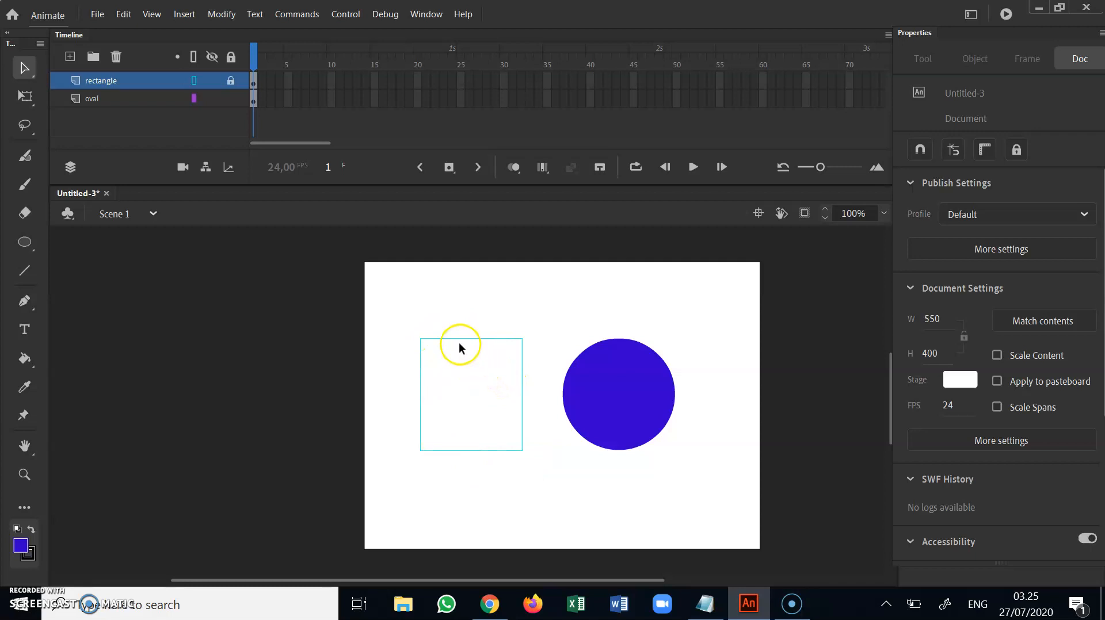
{"action": "left_click", "coordinate": [194, 80]}
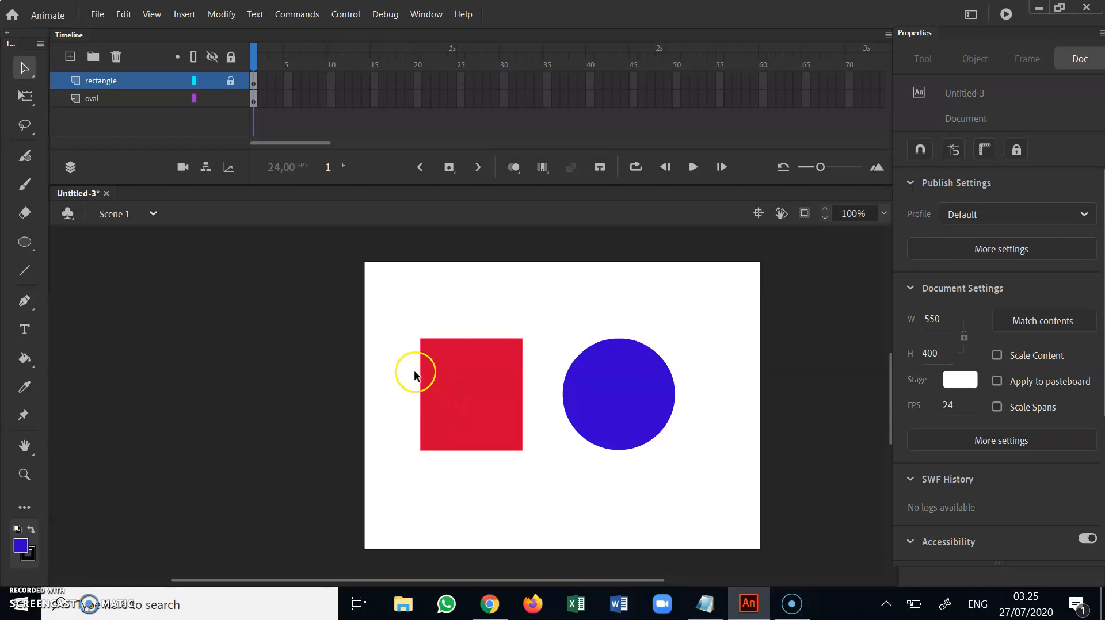
Duplicate the rectangle layer and unlock both the original and the copy
{"action": "right_click", "coordinate": [130, 86]}
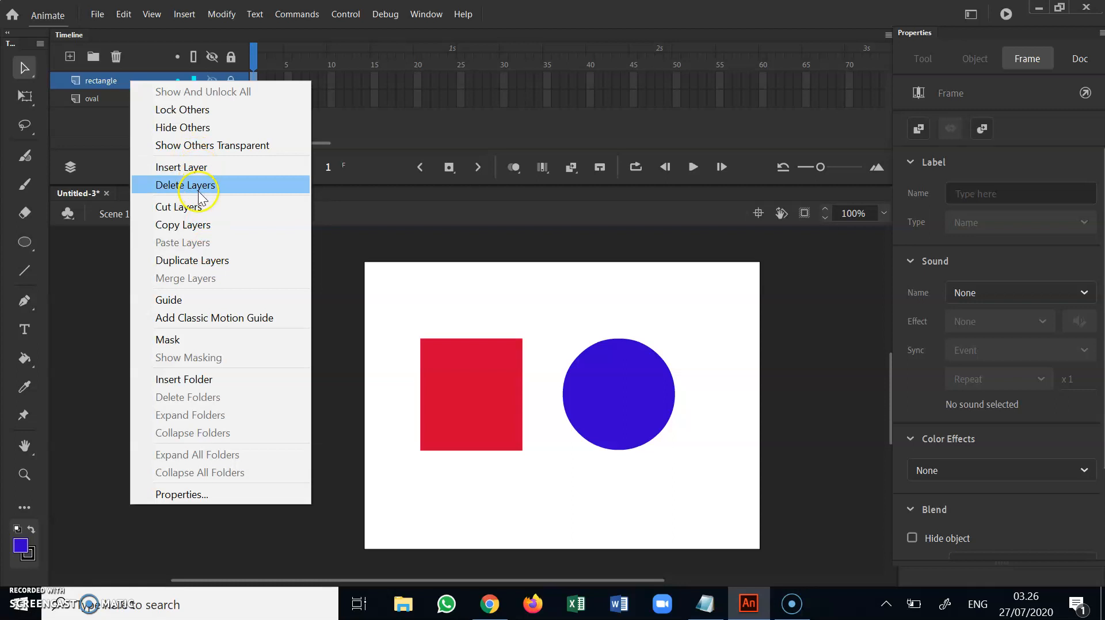
{"action": "left_click", "coordinate": [205, 261]}
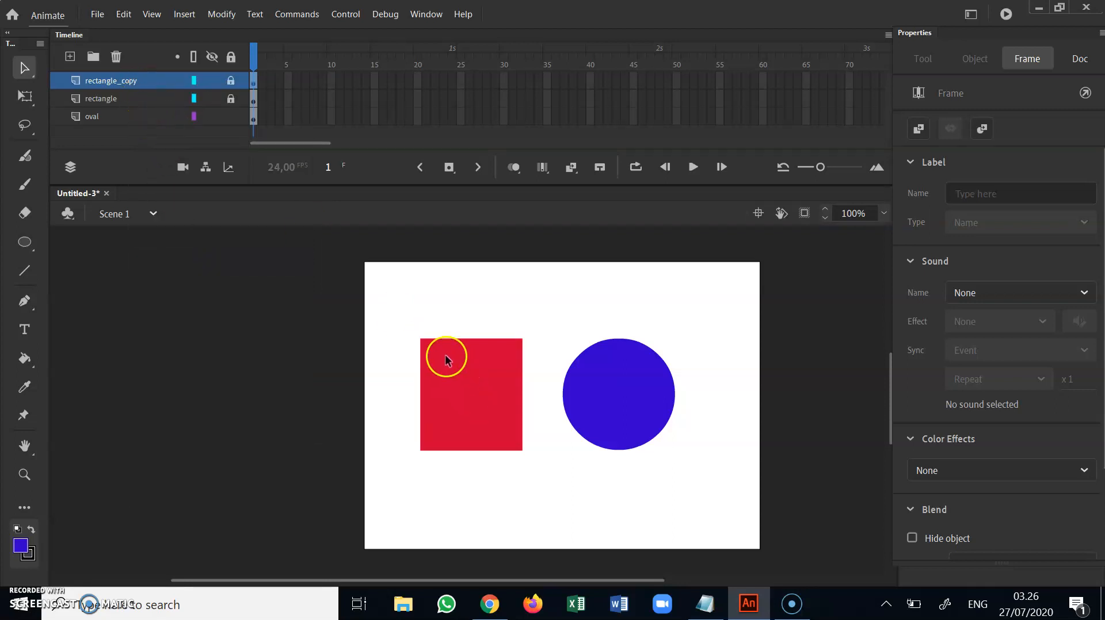
{"action": "left_click", "coordinate": [231, 101]}
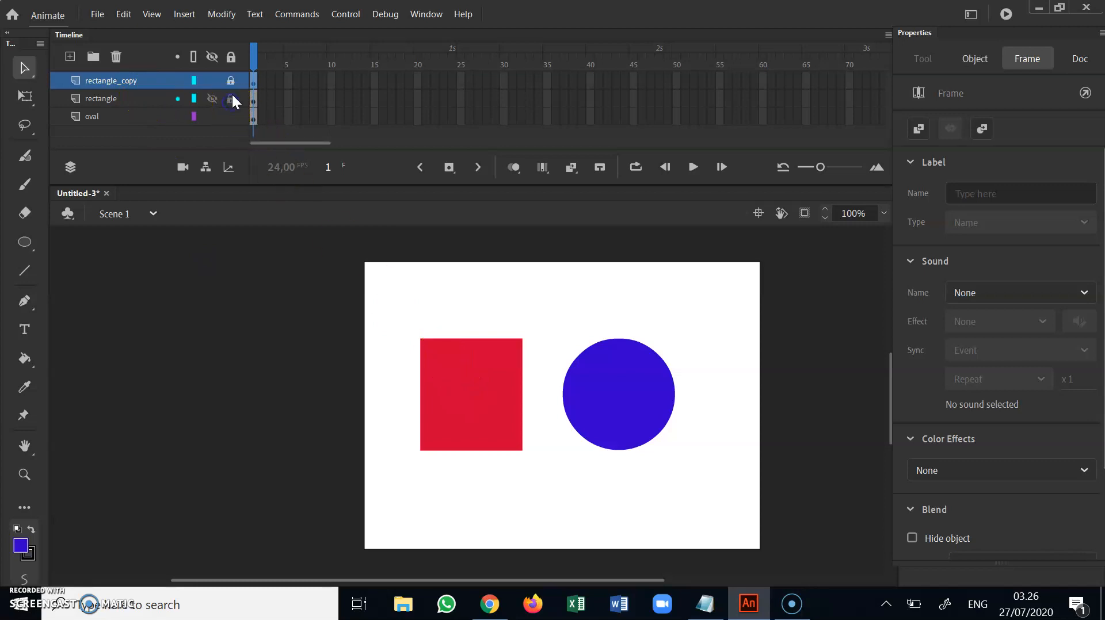
{"action": "left_click", "coordinate": [231, 82]}
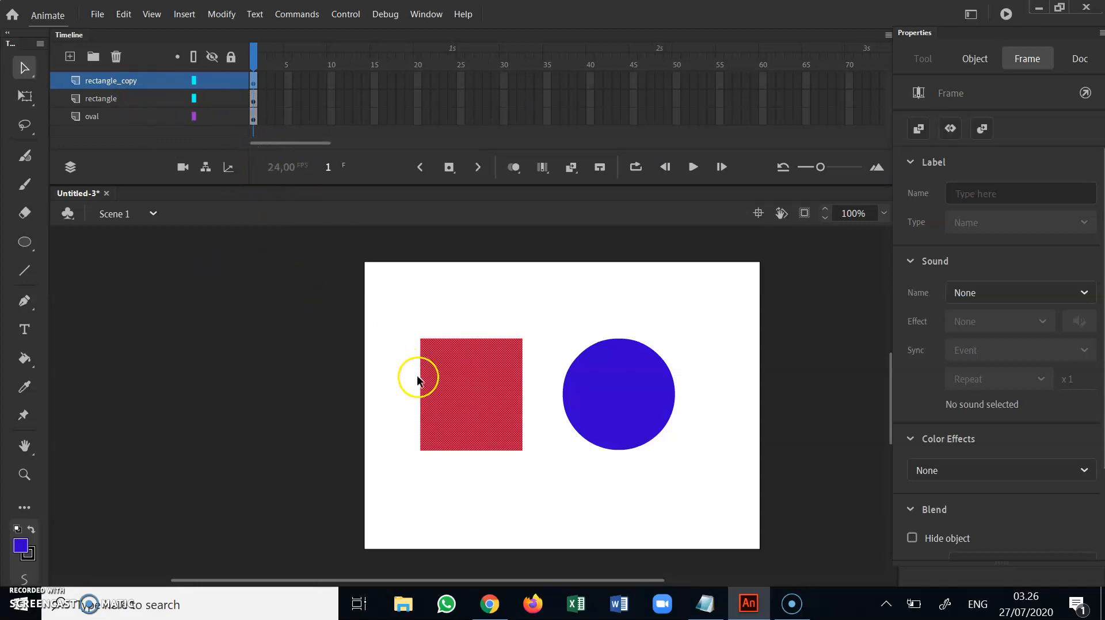
Move the original rectangle to about X 55, Y 81, and offset its copy down to about X 84, Y 186
{"action": "left_click_drag", "start_coordinate": [481, 409], "coordinate": [468, 379]}
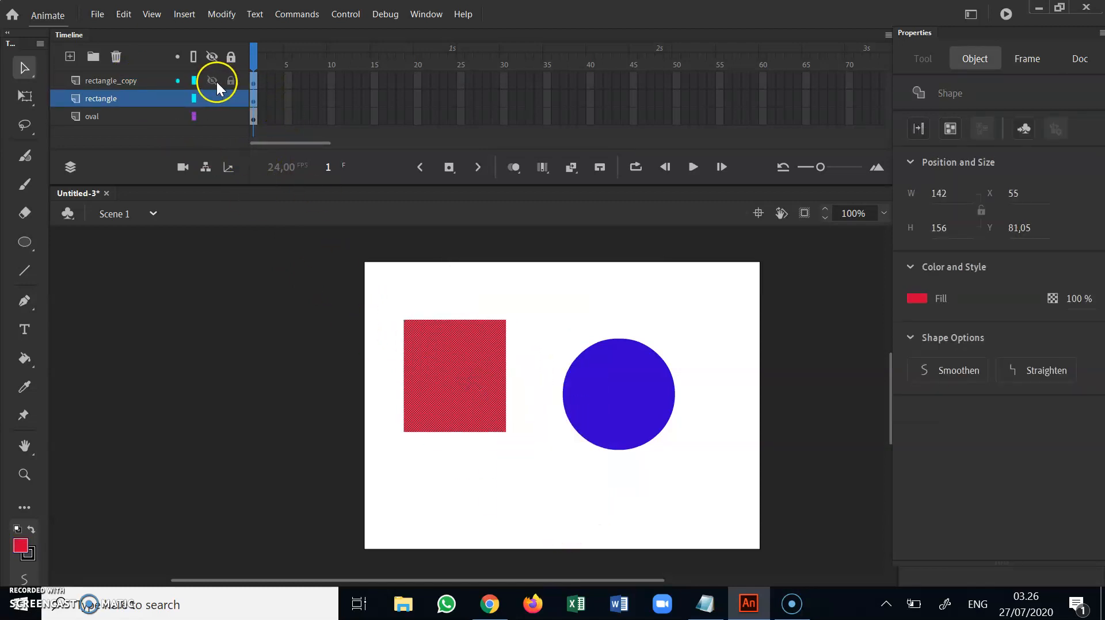
{"action": "left_click", "coordinate": [157, 86]}
{"action": "left_click_drag", "start_coordinate": [462, 393], "coordinate": [479, 453]}
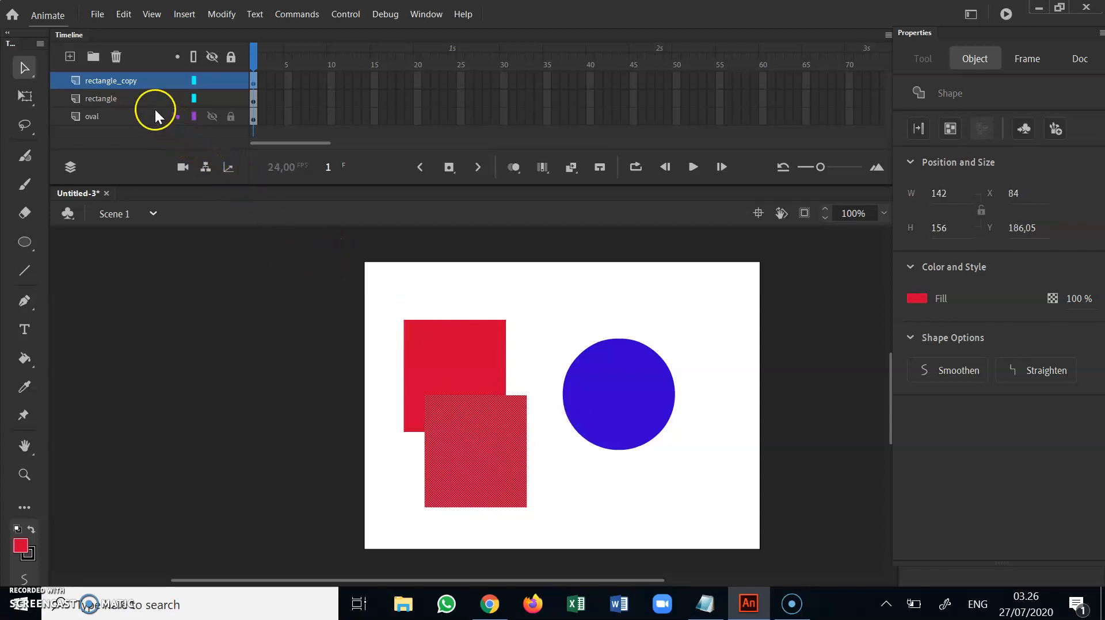
Duplicate the oval layer, move the copied oval up and right to about X 374, Y 45, and deselect it
{"action": "left_click", "coordinate": [123, 115]}
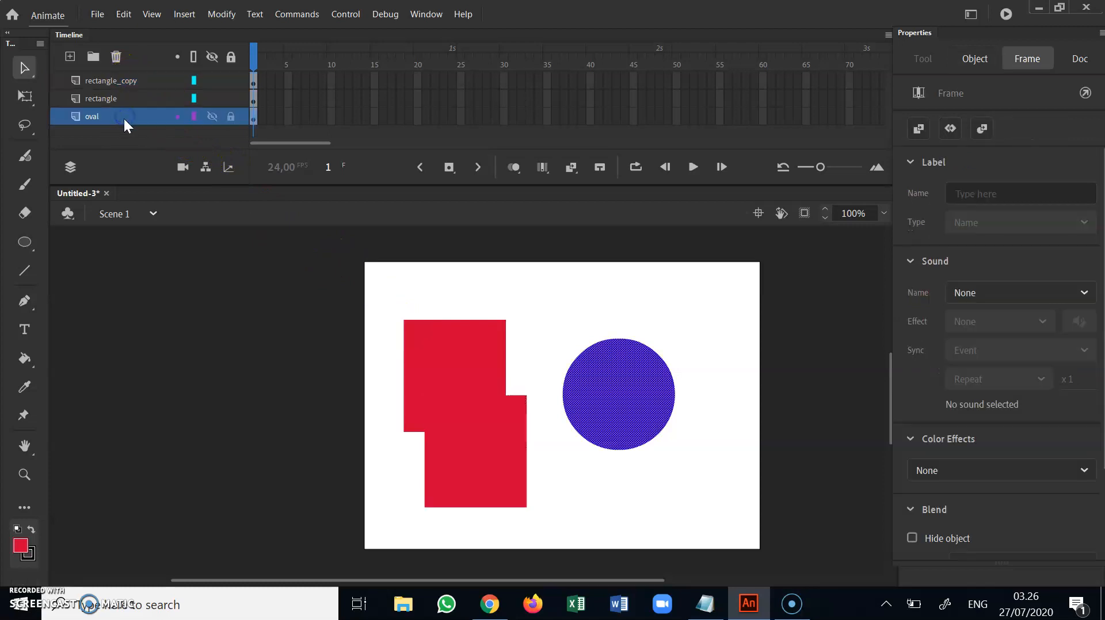
{"action": "right_click", "coordinate": [123, 117]}
{"action": "left_click", "coordinate": [288, 296]}
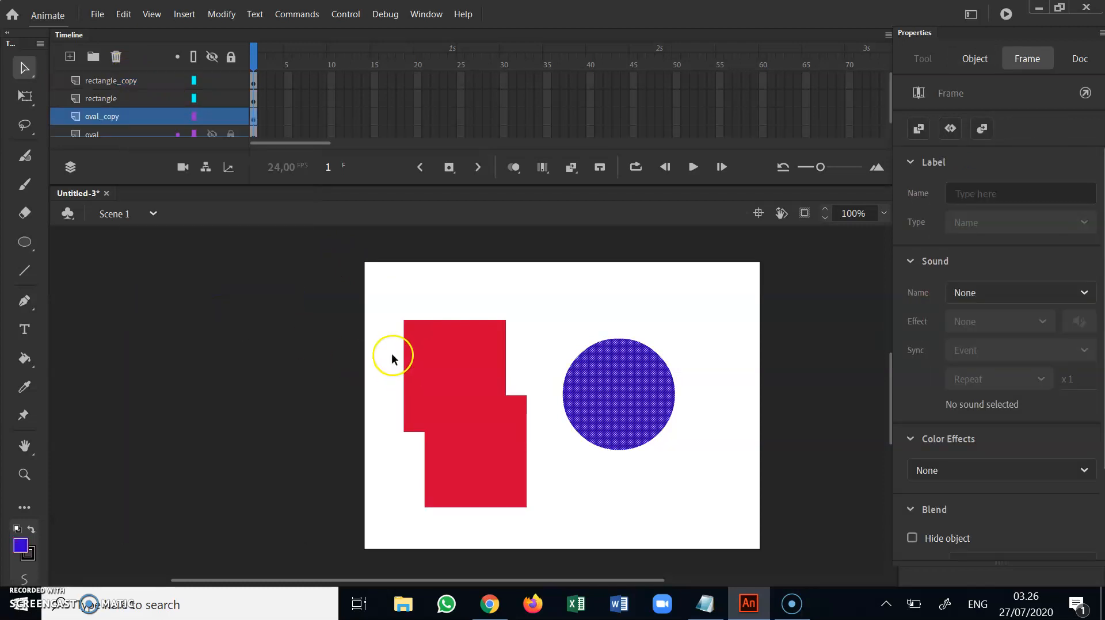
{"action": "left_click", "coordinate": [700, 344]}
{"action": "left_click_drag", "start_coordinate": [654, 382], "coordinate": [707, 354]}
{"action": "left_click", "coordinate": [642, 450]}
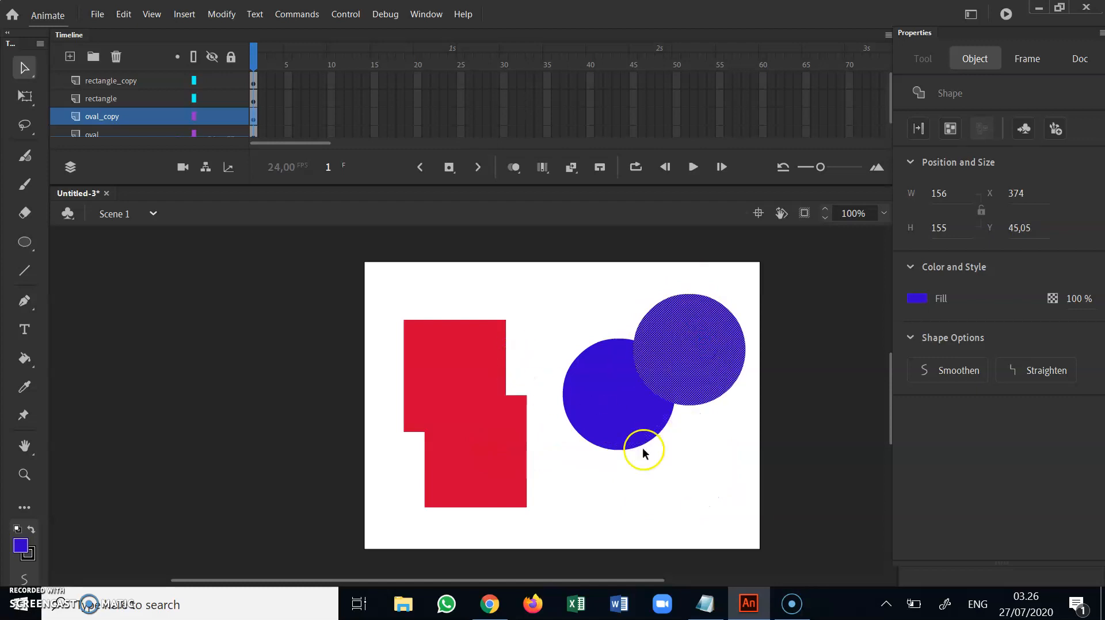
{"action": "left_click", "coordinate": [629, 504]}
Move the copied rectangle to about X 112, Y 198 and deselect it
{"action": "left_click_drag", "start_coordinate": [483, 450], "coordinate": [522, 473]}
{"action": "left_click", "coordinate": [542, 473]}
{"action": "left_click", "coordinate": [626, 466]}
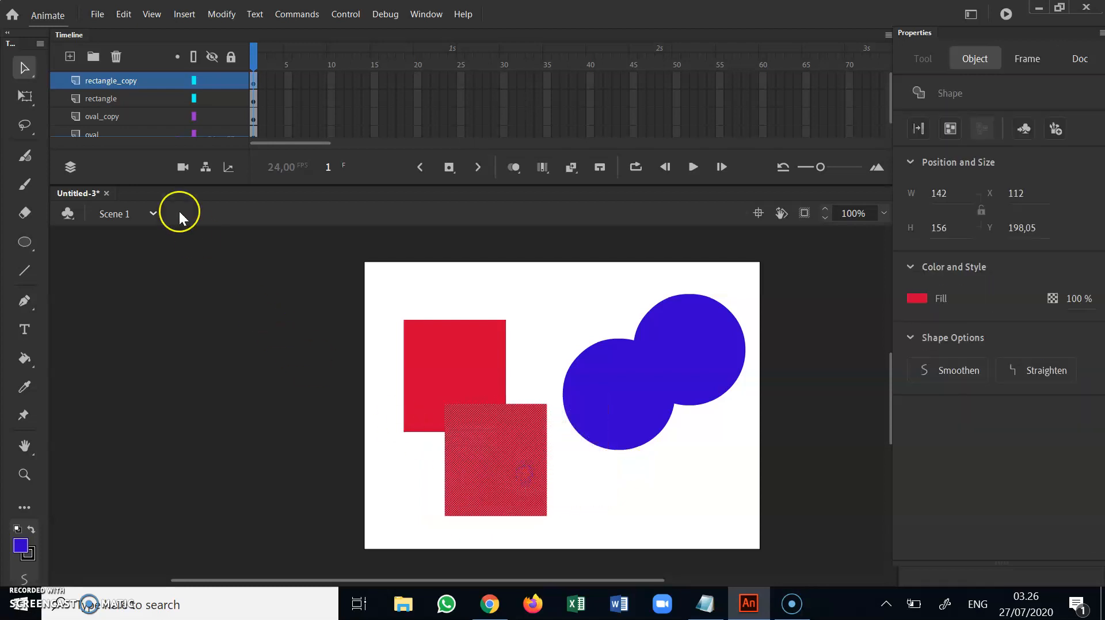
Delete the rectangle_copy and oval_copy layers
{"action": "right_click", "coordinate": [114, 84]}
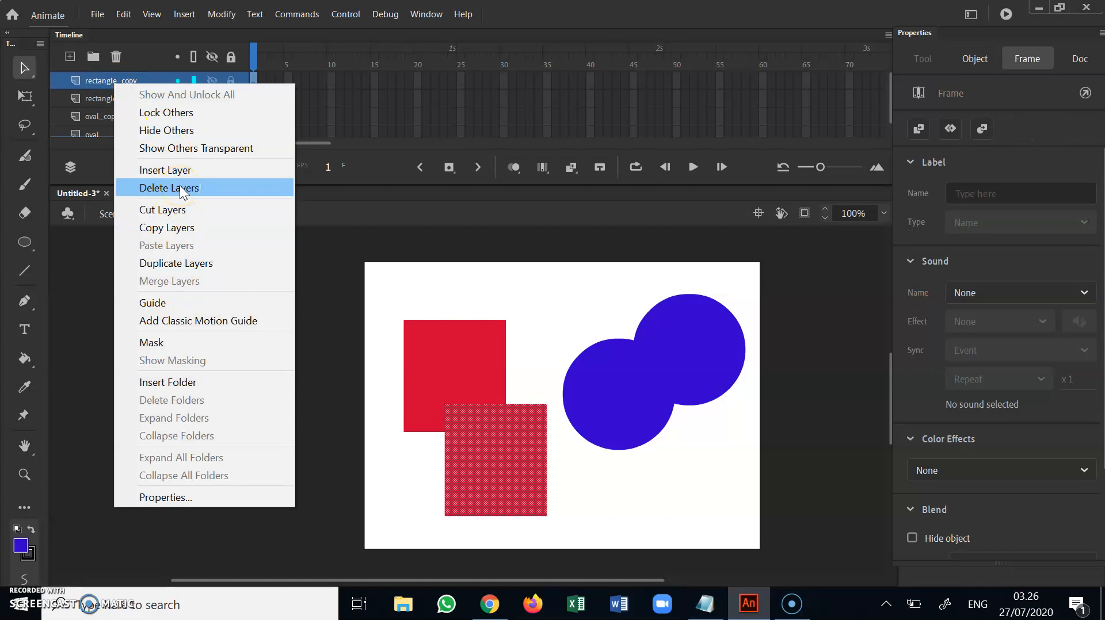
{"action": "left_click", "coordinate": [95, 81]}
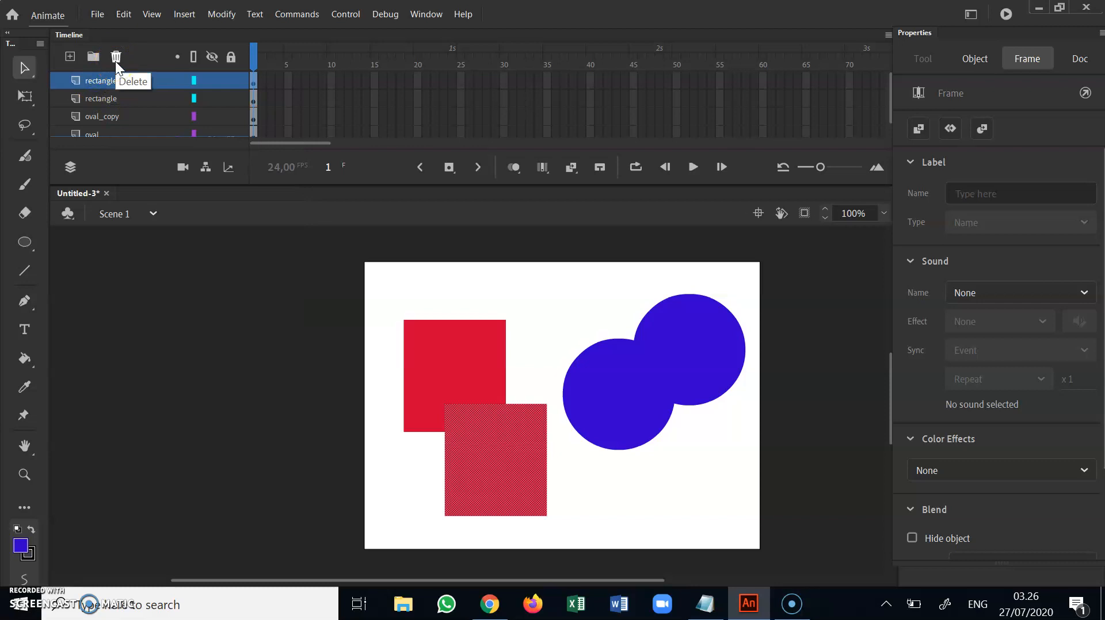
{"action": "left_click", "coordinate": [116, 61]}
{"action": "left_click", "coordinate": [123, 93]}
{"action": "left_click", "coordinate": [122, 55]}
{"action": "left_click", "coordinate": [122, 53]}
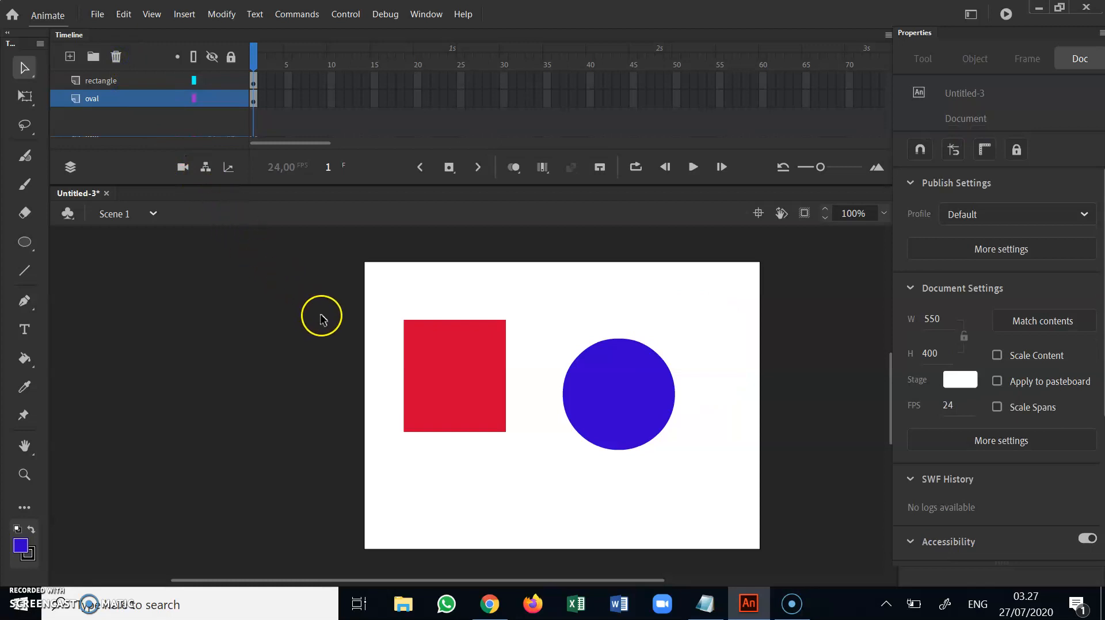
Create a new layer folder above the rectangle layer
{"action": "left_click", "coordinate": [102, 84]}
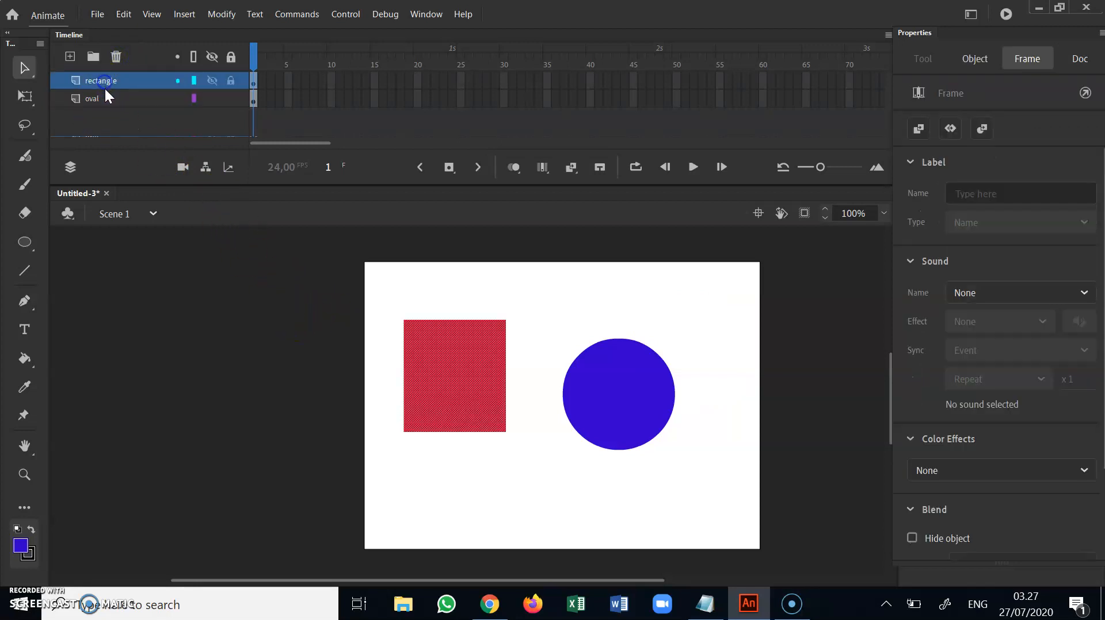
{"action": "left_click", "coordinate": [105, 96]}
{"action": "left_click", "coordinate": [105, 82]}
{"action": "left_click", "coordinate": [98, 55]}
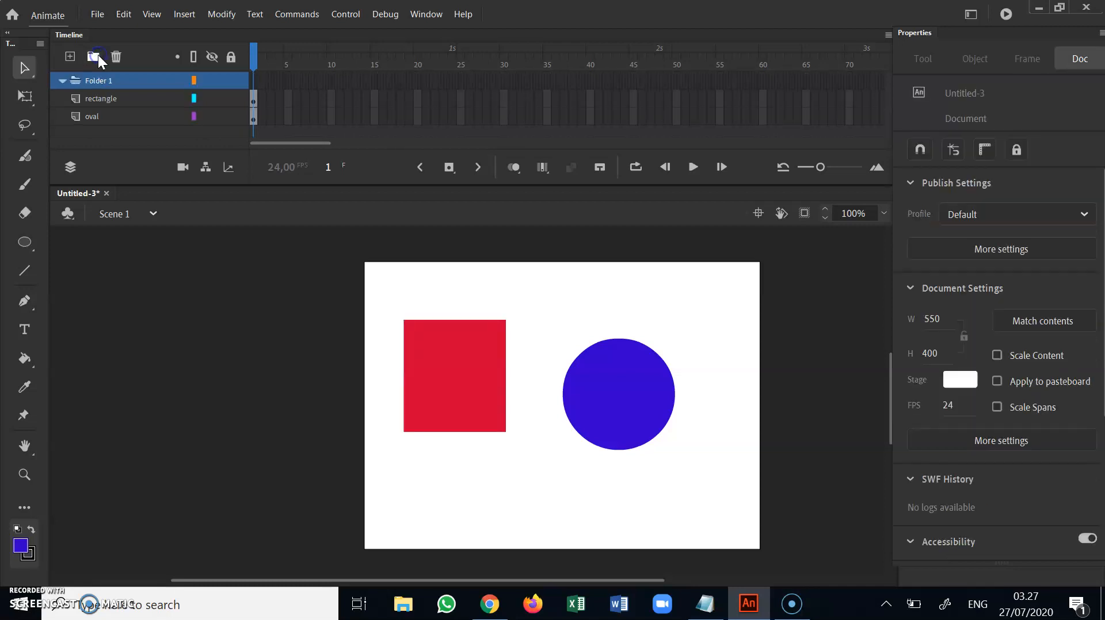
Try to rename the new layer folder as "object dasar" and dismiss the warning
{"action": "left_click", "coordinate": [102, 81]}
{"action": "double_click", "coordinate": [102, 81]}
{"action": "left_click", "coordinate": [147, 78]}
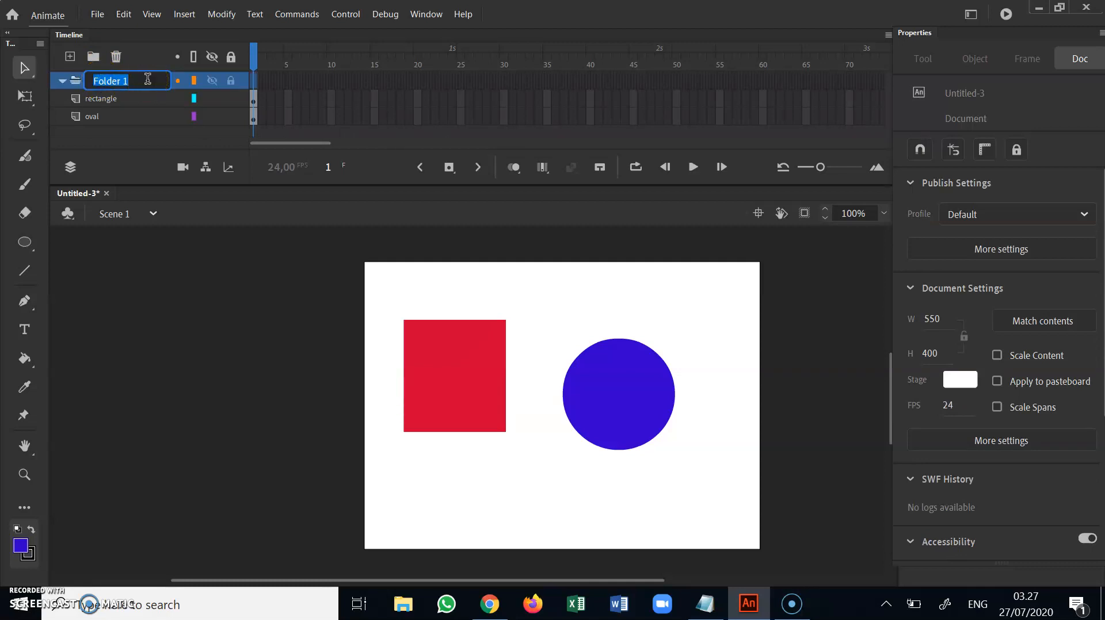
{"action": "type", "text": "object dasar"}
{"action": "key", "text": "Return"}
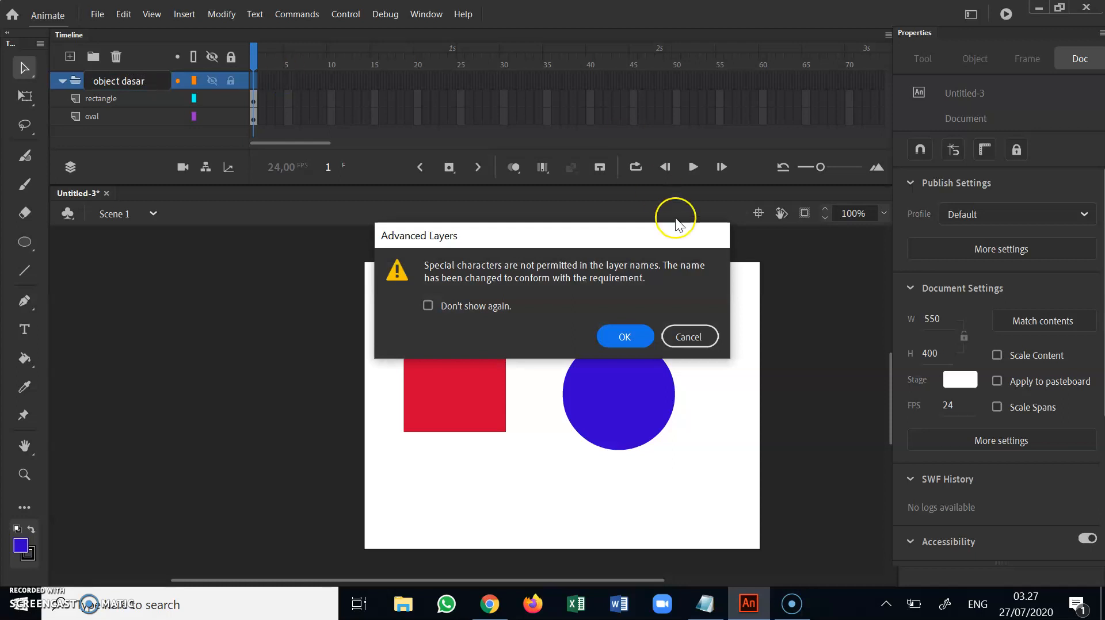
{"action": "left_click", "coordinate": [710, 339]}
Rename the layer folder as objectdasar
{"action": "right_click", "coordinate": [98, 78]}
{"action": "double_click", "coordinate": [122, 80]}
{"action": "type", "text": "ob"}
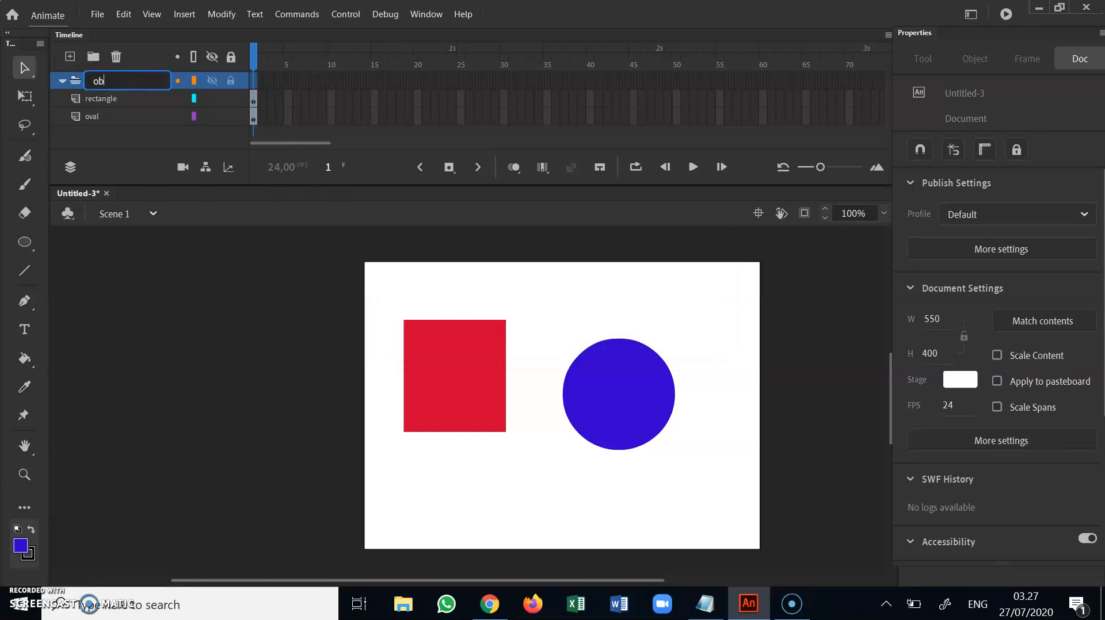
{"action": "type", "text": "jectdasar"}
{"action": "key", "text": "Return"}
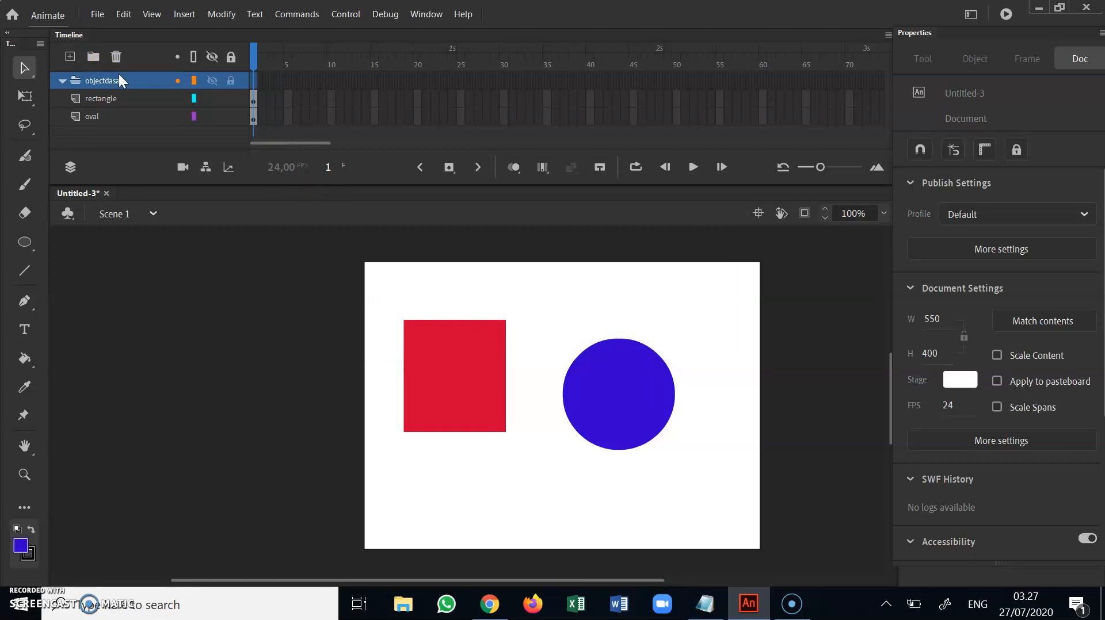
Move the rectangle and oval layers into the objectdasar folder
{"action": "left_click", "coordinate": [99, 102]}
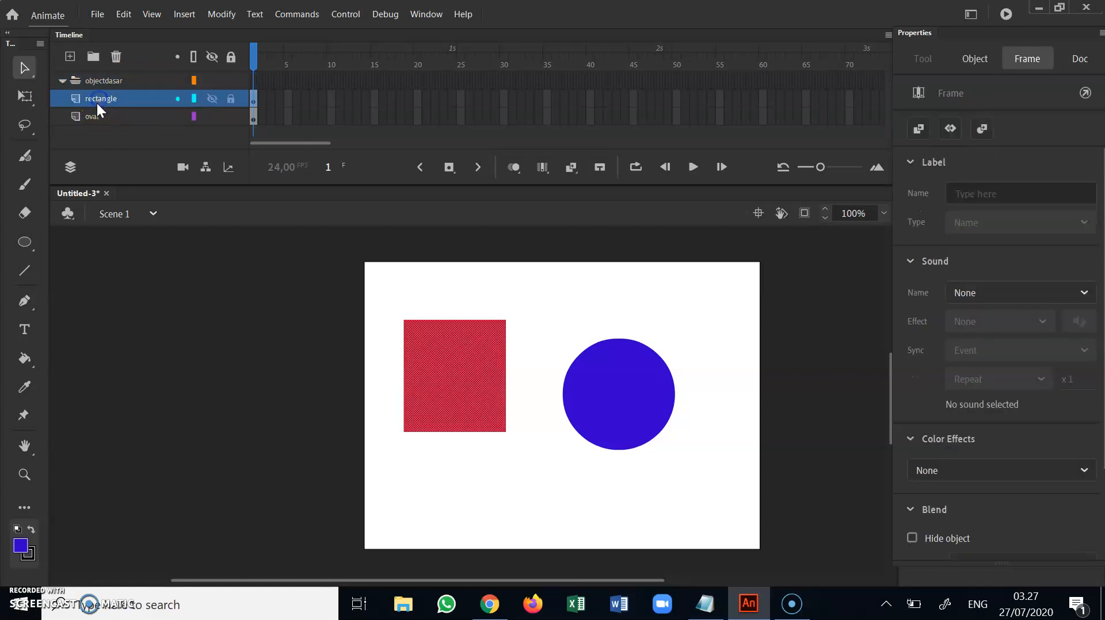
{"action": "left_click_drag", "start_coordinate": [77, 102], "coordinate": [103, 80]}
{"action": "left_click_drag", "start_coordinate": [92, 118], "coordinate": [112, 103]}
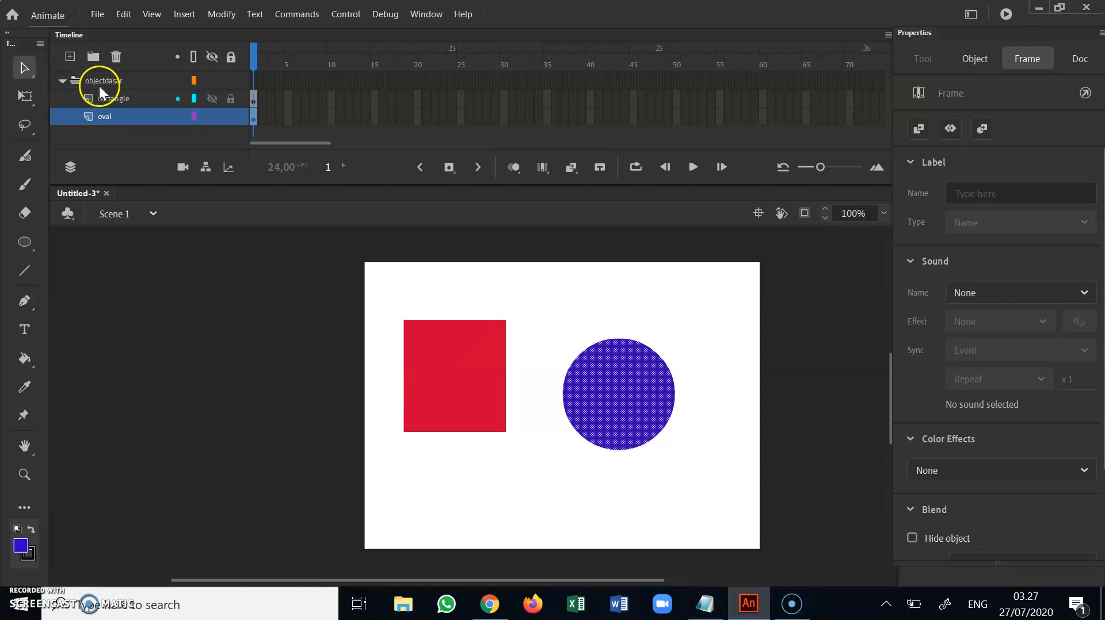
Collapse and expand the objectdasar folder and check which shapes its rectangle and oval layers contain
{"action": "left_click", "coordinate": [61, 81]}
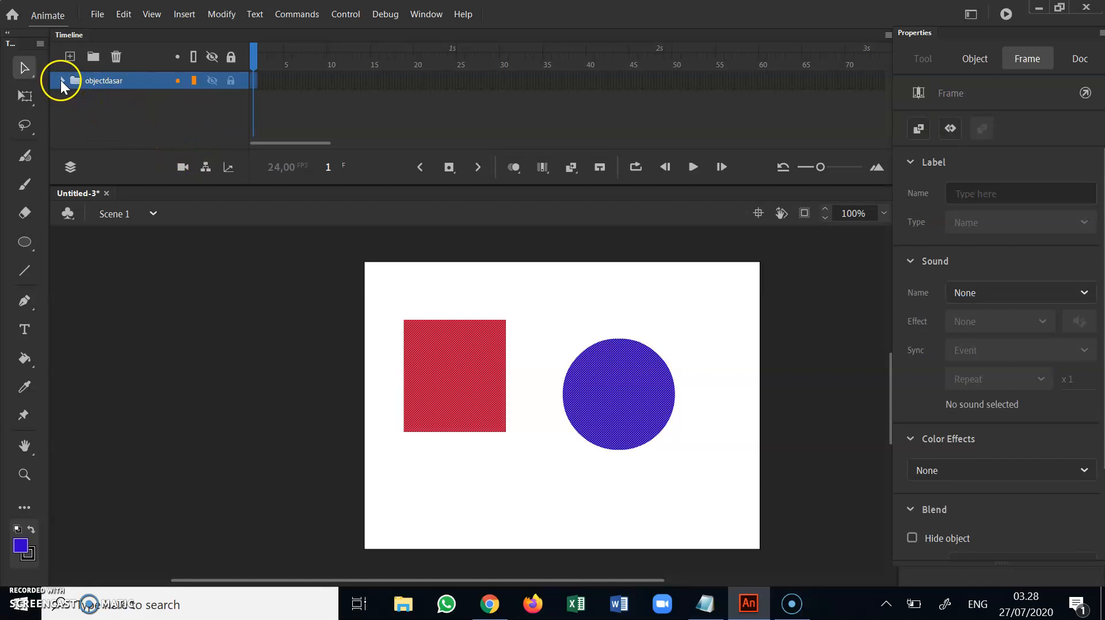
{"action": "left_click", "coordinate": [78, 94]}
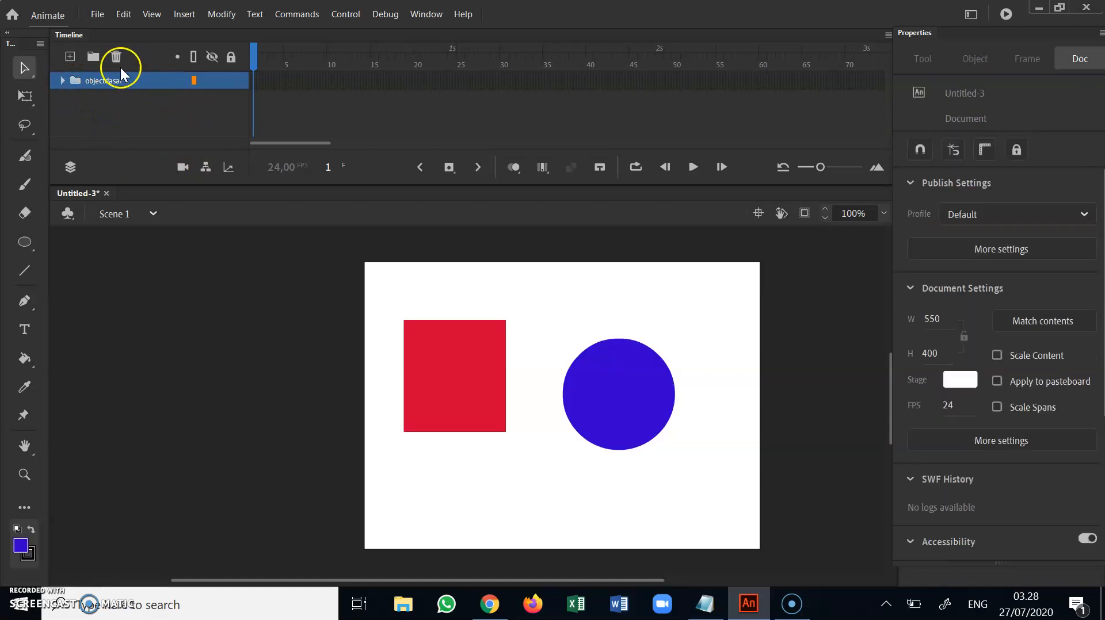
{"action": "left_click", "coordinate": [62, 80]}
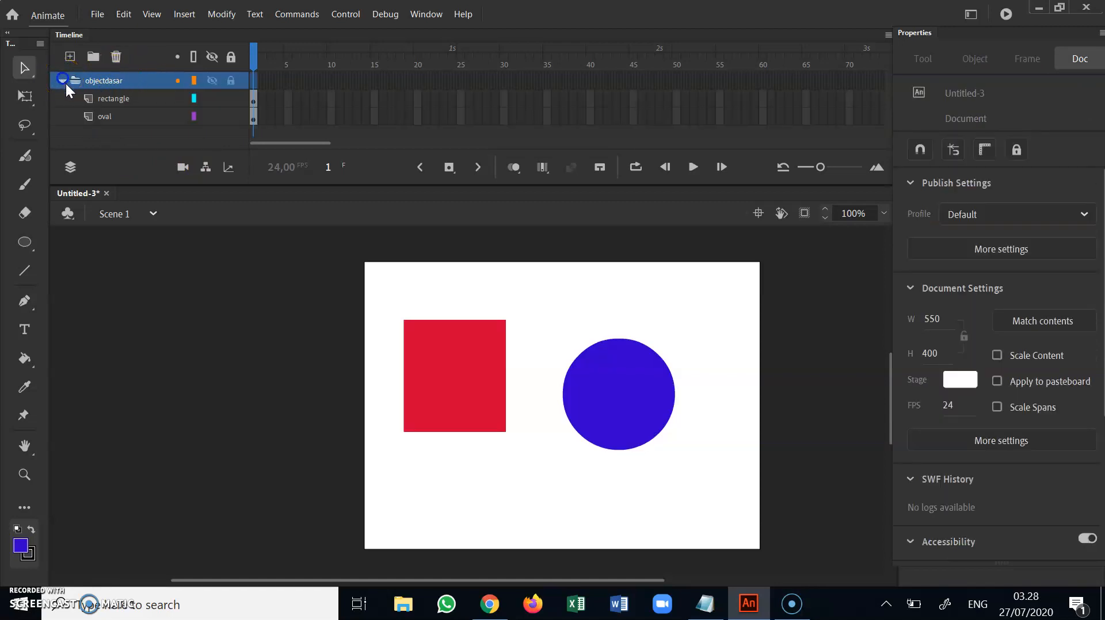
{"action": "left_click", "coordinate": [104, 98]}
{"action": "left_click", "coordinate": [106, 115]}
{"action": "left_click", "coordinate": [109, 101]}
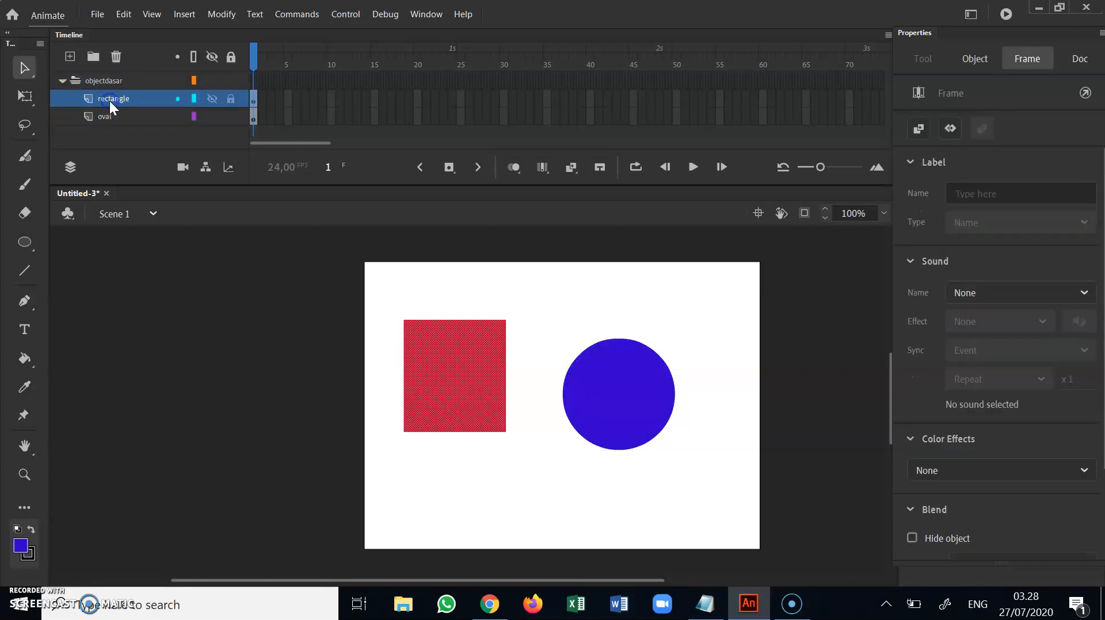
{"action": "left_click", "coordinate": [97, 81]}
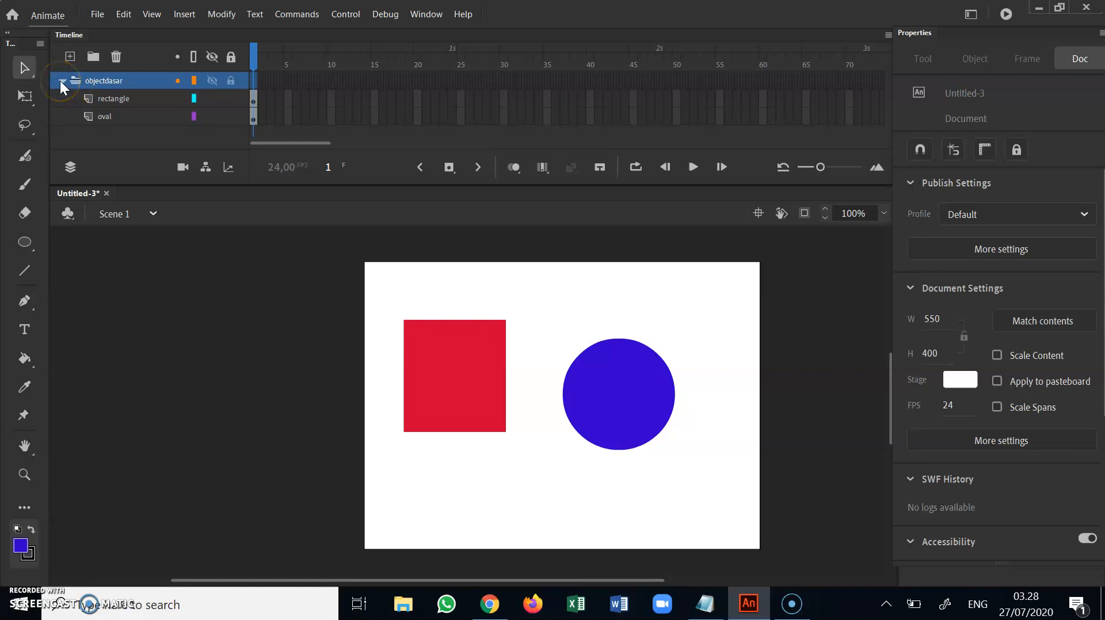
{"action": "left_click", "coordinate": [106, 102]}
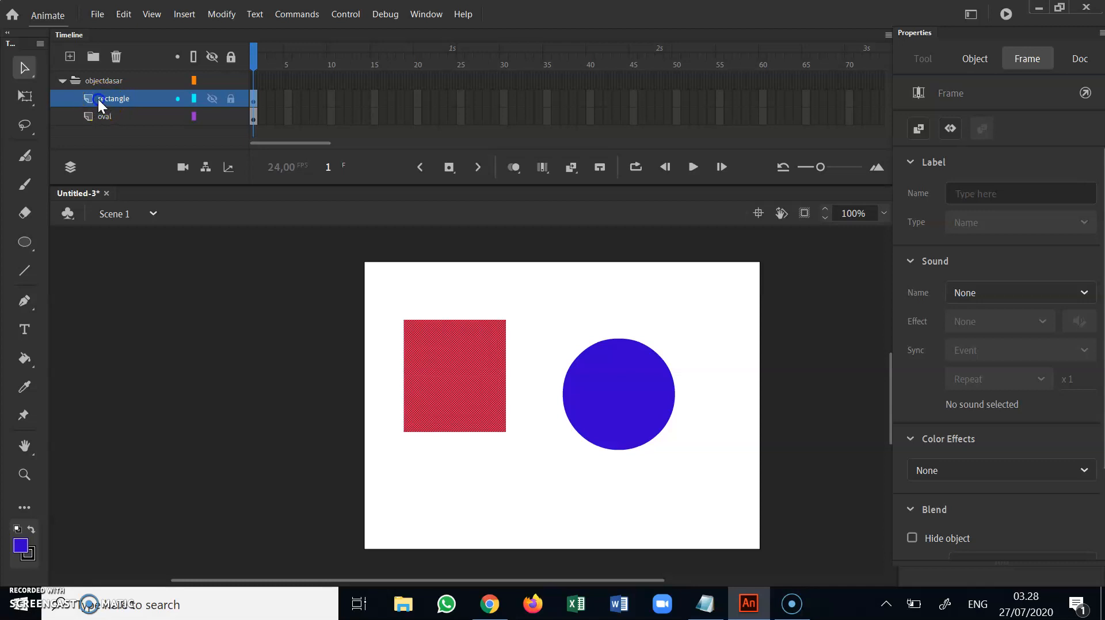
Move the rectangle and oval layers out of the objectdasar folder, placing oval above rectangle at the top of the layer stack
{"action": "left_click_drag", "start_coordinate": [102, 99], "coordinate": [105, 76]}
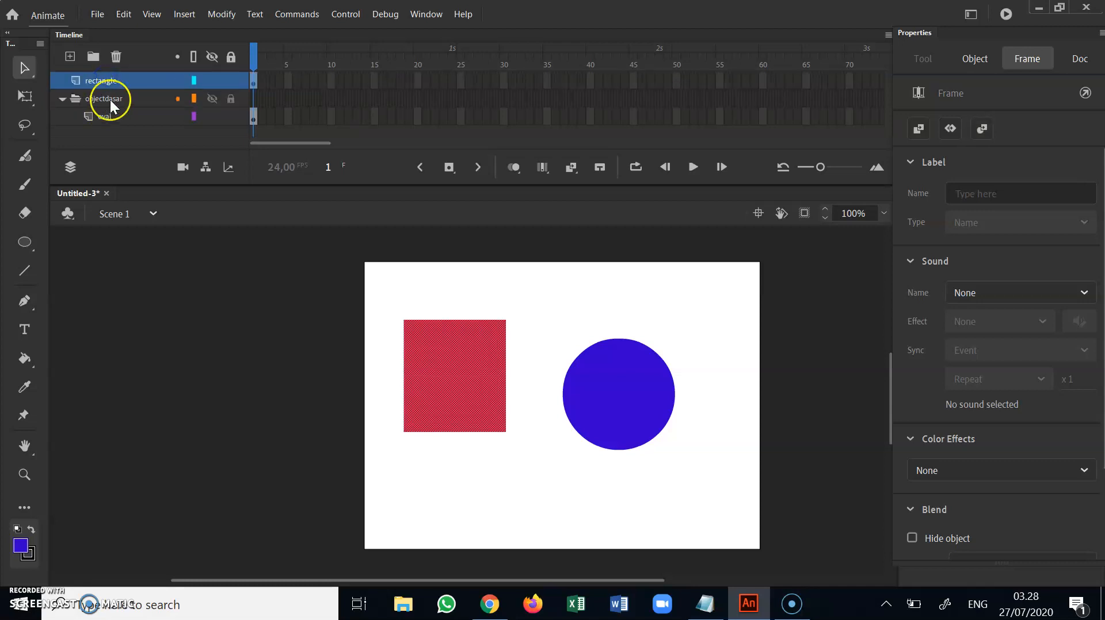
{"action": "left_click_drag", "start_coordinate": [107, 116], "coordinate": [95, 71]}
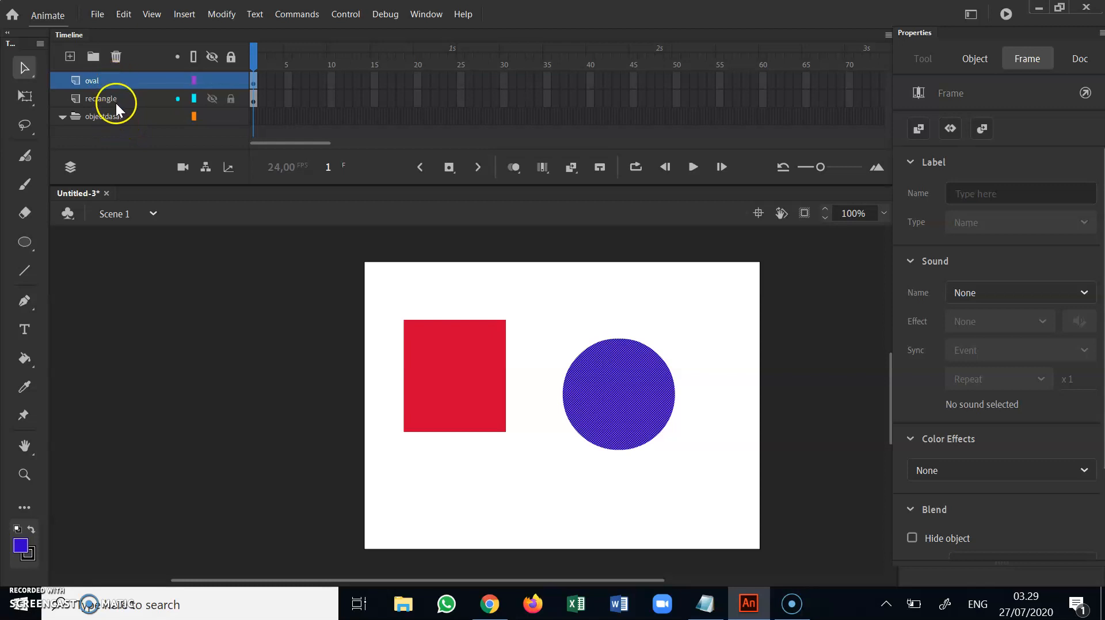
{"action": "left_click", "coordinate": [115, 102]}
{"action": "left_click", "coordinate": [114, 84]}
{"action": "left_click", "coordinate": [115, 100]}
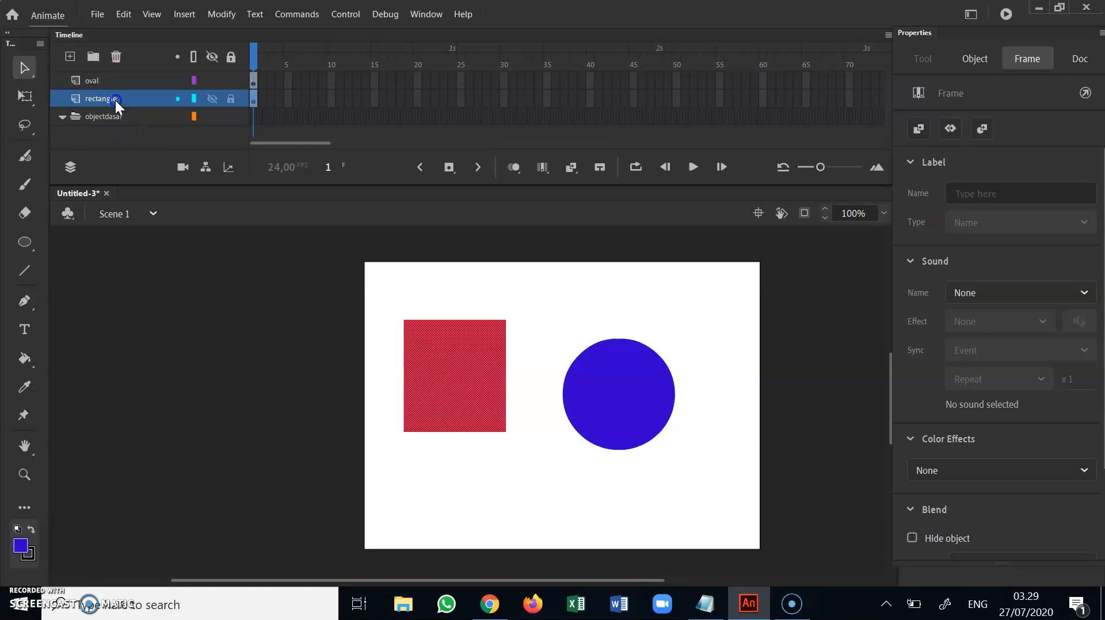
{"action": "left_click_drag", "start_coordinate": [114, 84], "coordinate": [114, 117]}
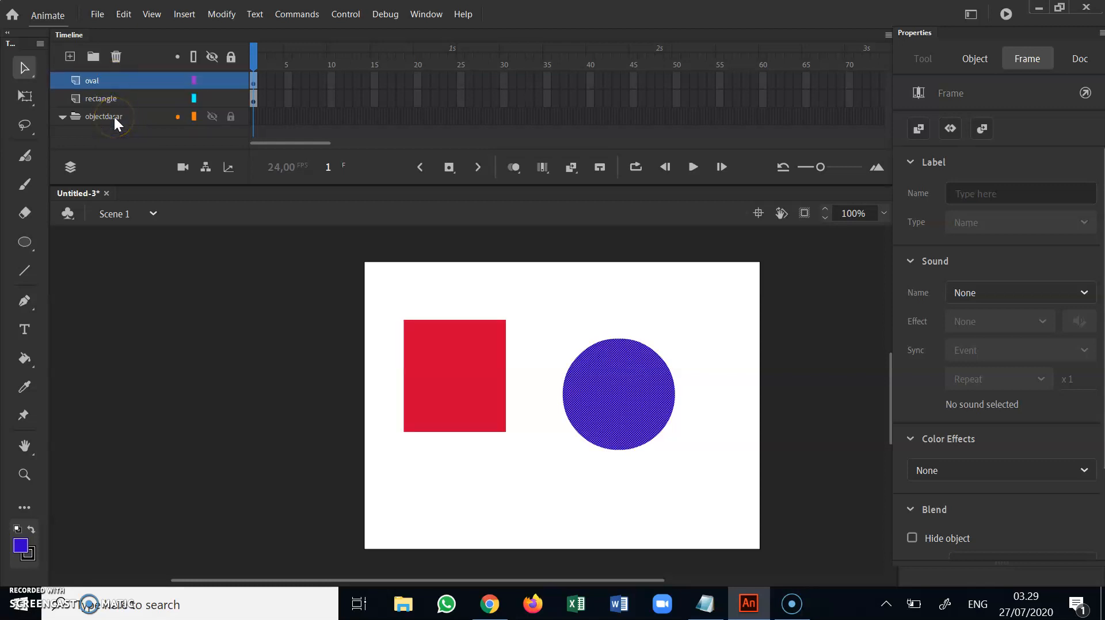
Delete the empty objectdasar folder
{"action": "left_click", "coordinate": [114, 118]}
{"action": "left_click", "coordinate": [115, 58]}
{"action": "left_click", "coordinate": [116, 57]}
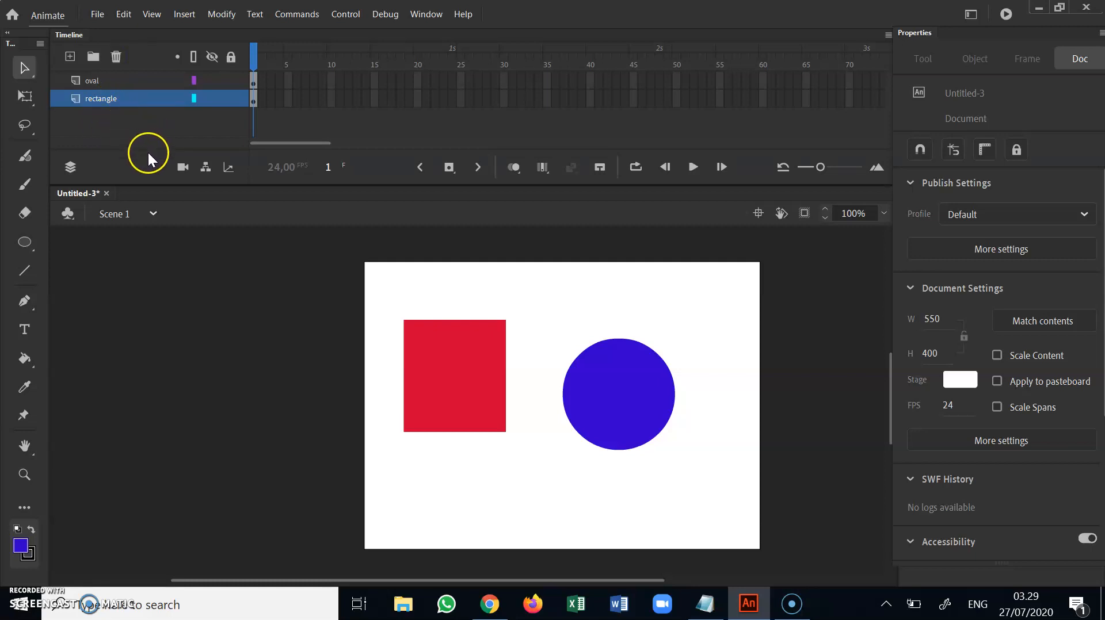
Add a new layer above the oval layer and hide the rectangle and oval layers
{"action": "left_click", "coordinate": [114, 85]}
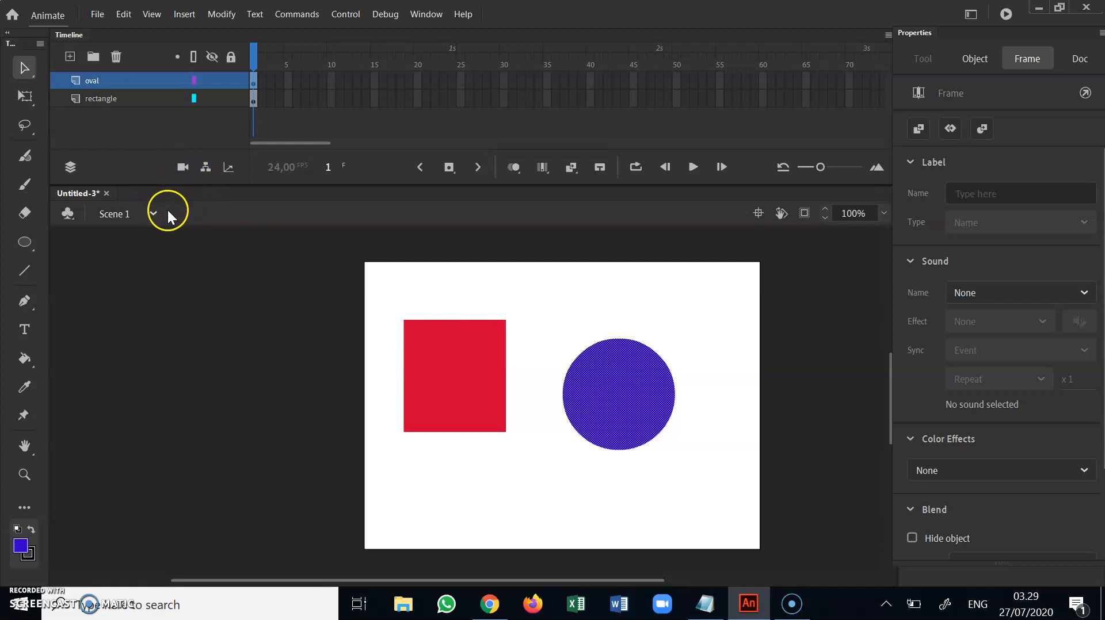
{"action": "left_click", "coordinate": [70, 57]}
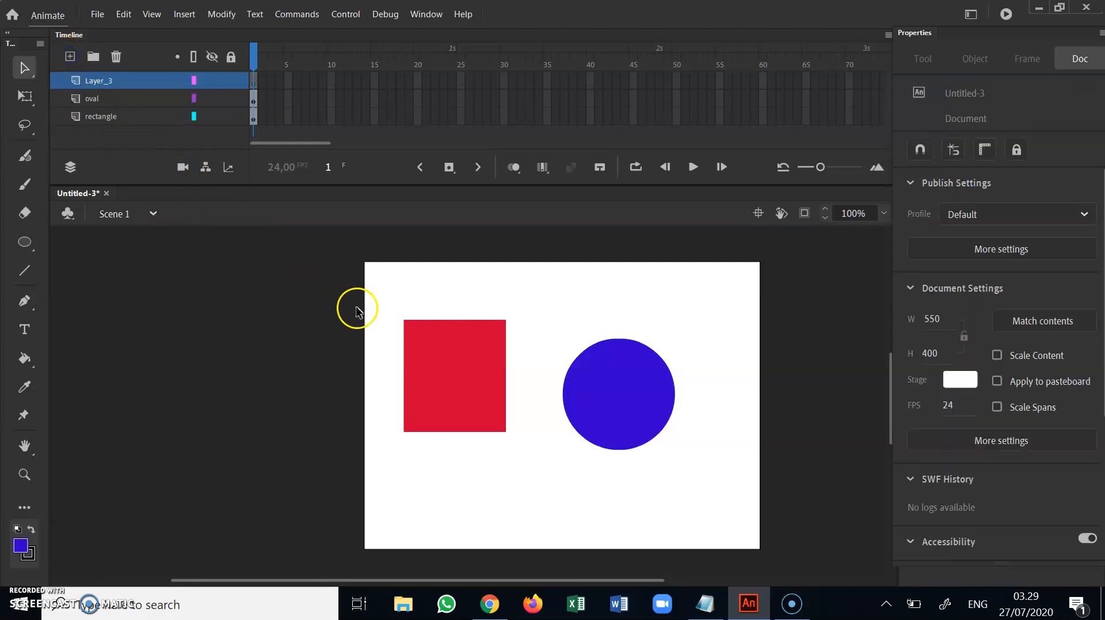
{"action": "left_click", "coordinate": [212, 118]}
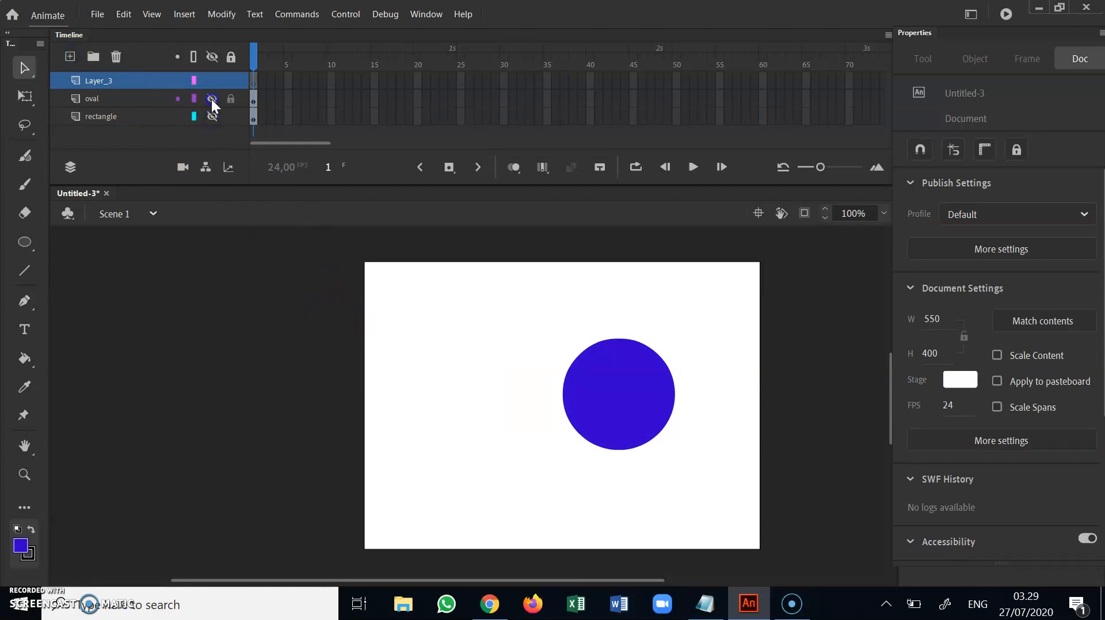
{"action": "left_click", "coordinate": [212, 98]}
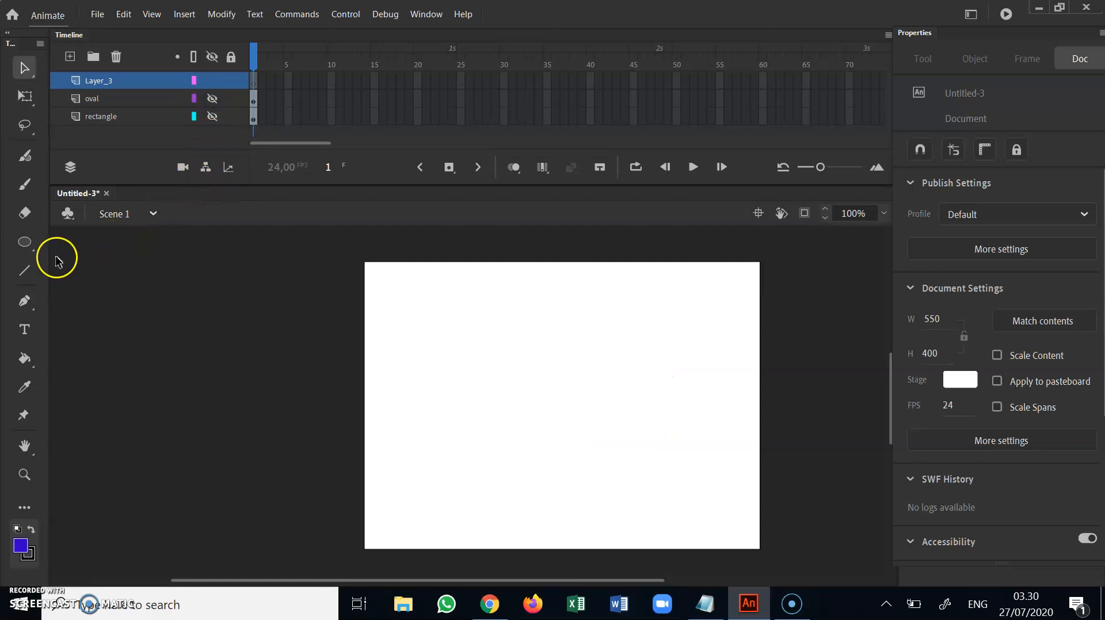
Draw an upright oval about 57 by 93 in the upper part of the stage on the new layer
{"action": "left_click", "coordinate": [25, 242]}
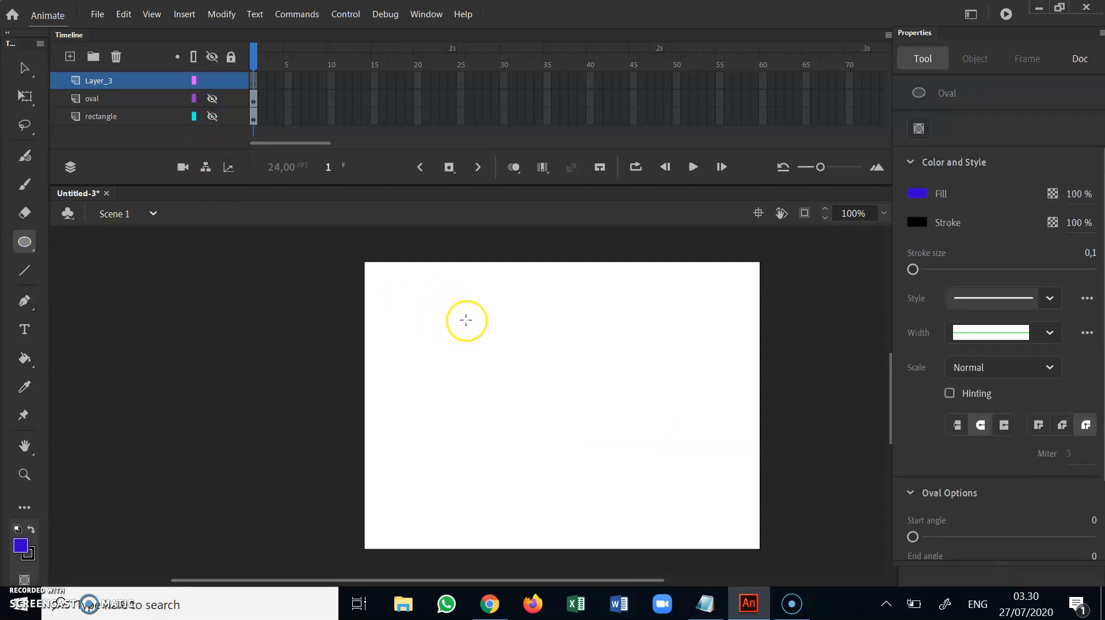
{"action": "left_click_drag", "start_coordinate": [463, 308], "coordinate": [505, 374]}
{"action": "left_click", "coordinate": [25, 68]}
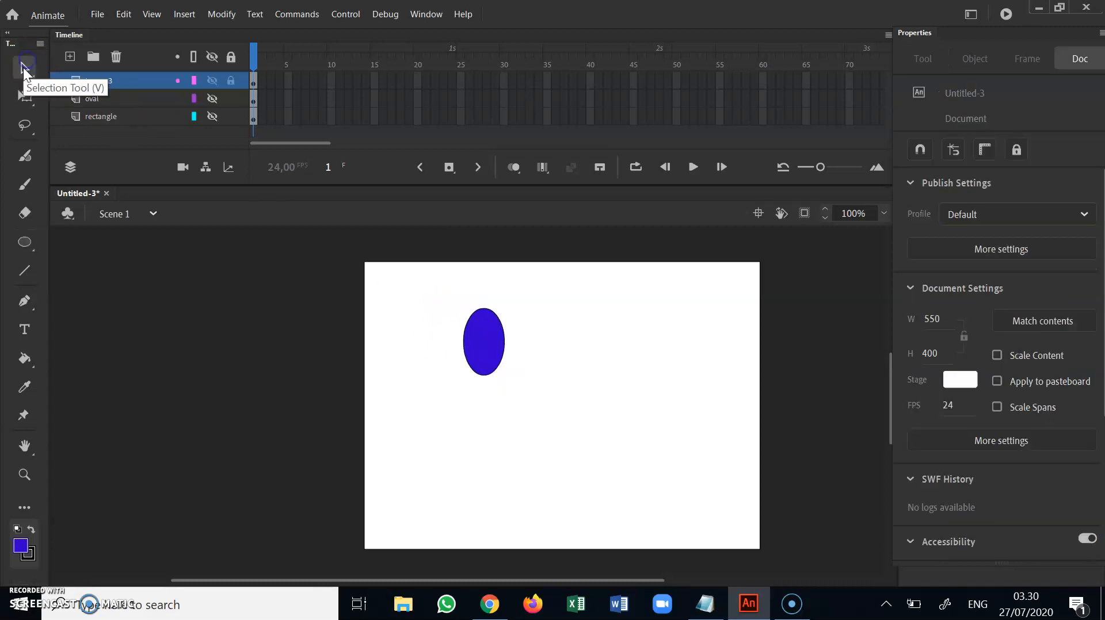
Change the oval's fill colour to red #FF0000
{"action": "left_click", "coordinate": [494, 314]}
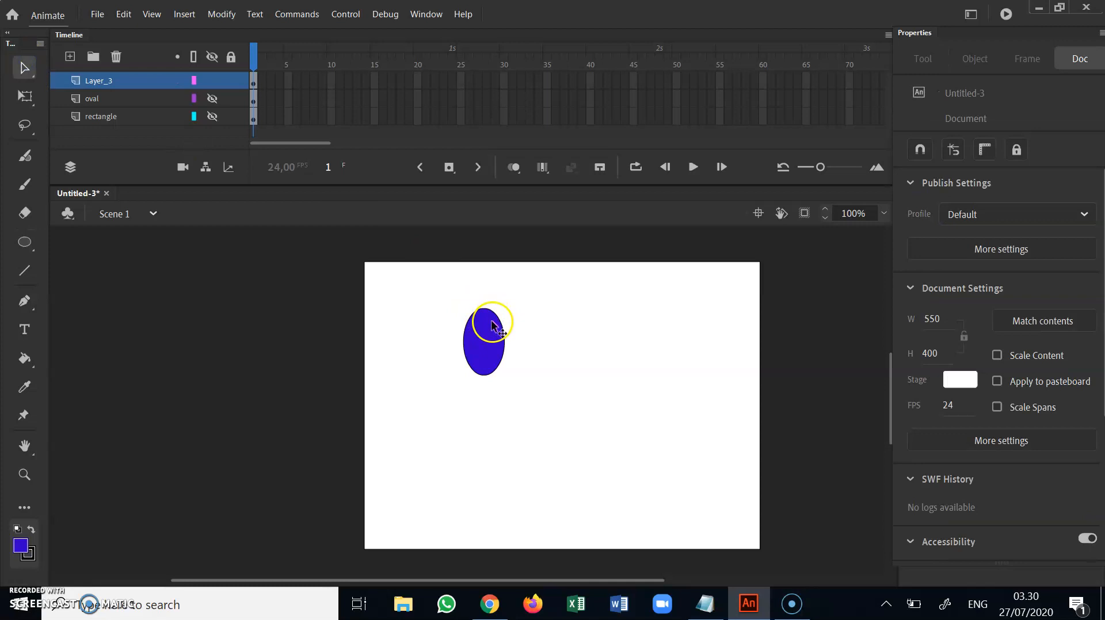
{"action": "left_click", "coordinate": [924, 296]}
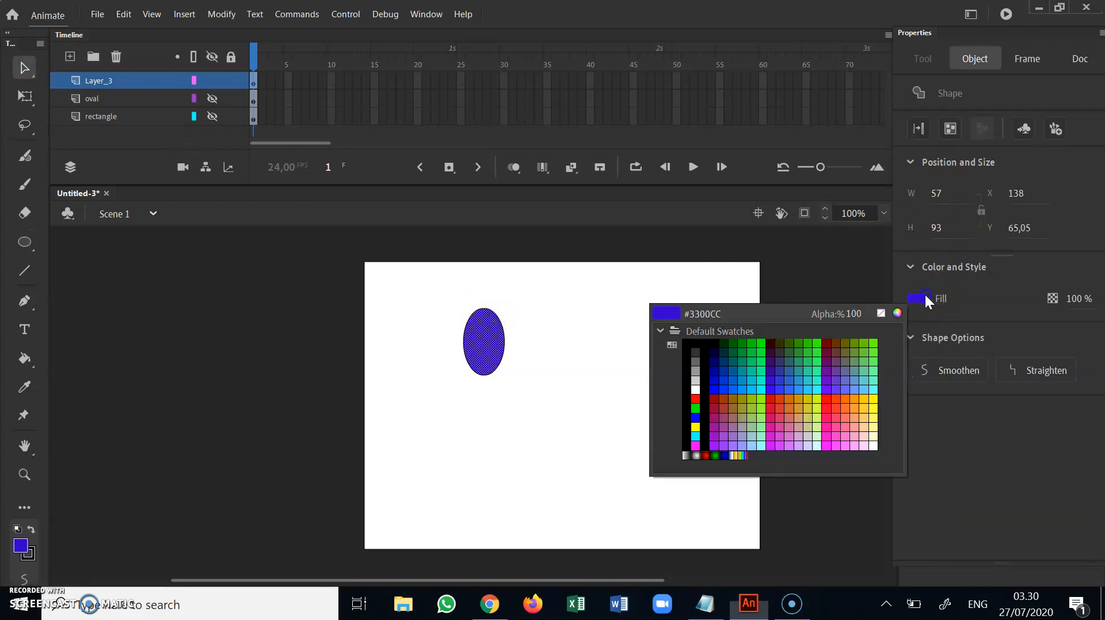
{"action": "left_click", "coordinate": [695, 398]}
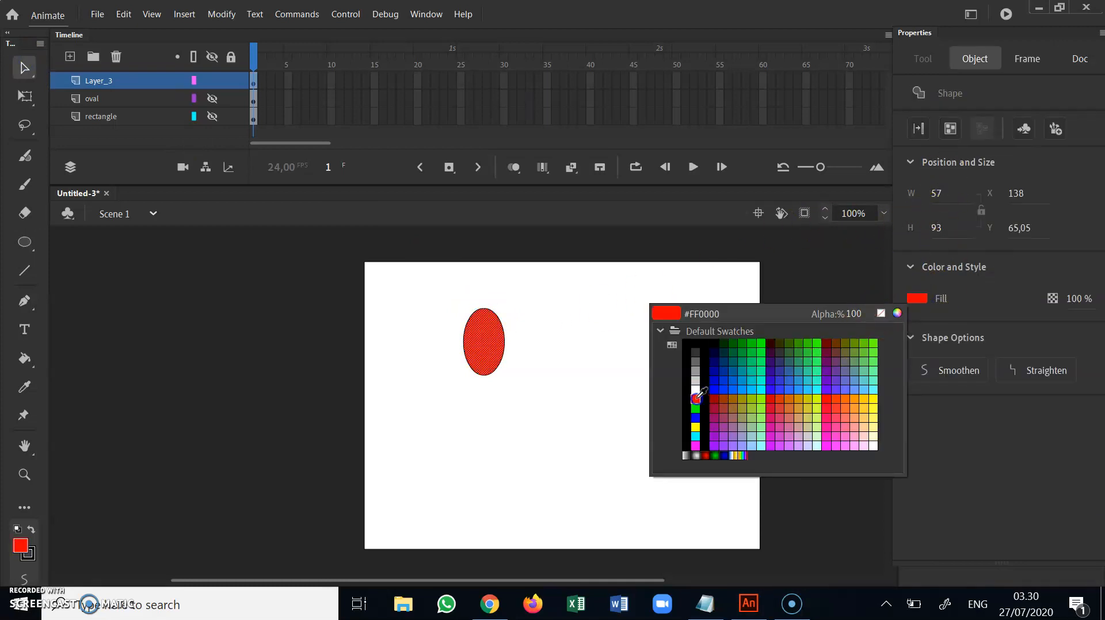
Recolour the oval's outline dark grey by sampling the interface background
{"action": "left_click", "coordinate": [503, 305]}
{"action": "left_click", "coordinate": [495, 314]}
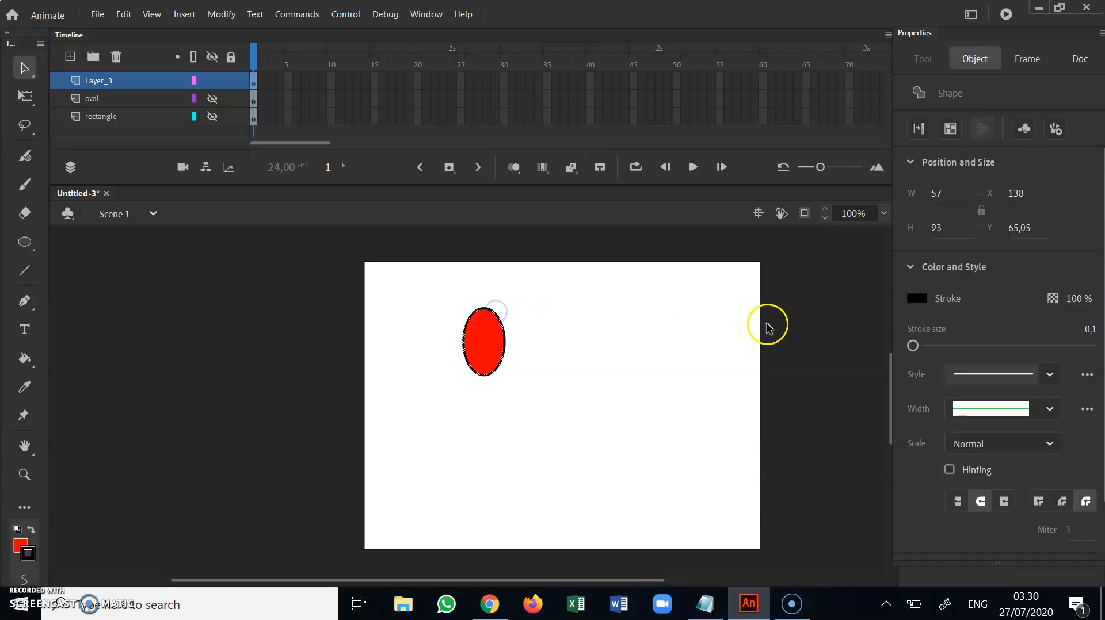
{"action": "left_click", "coordinate": [913, 300]}
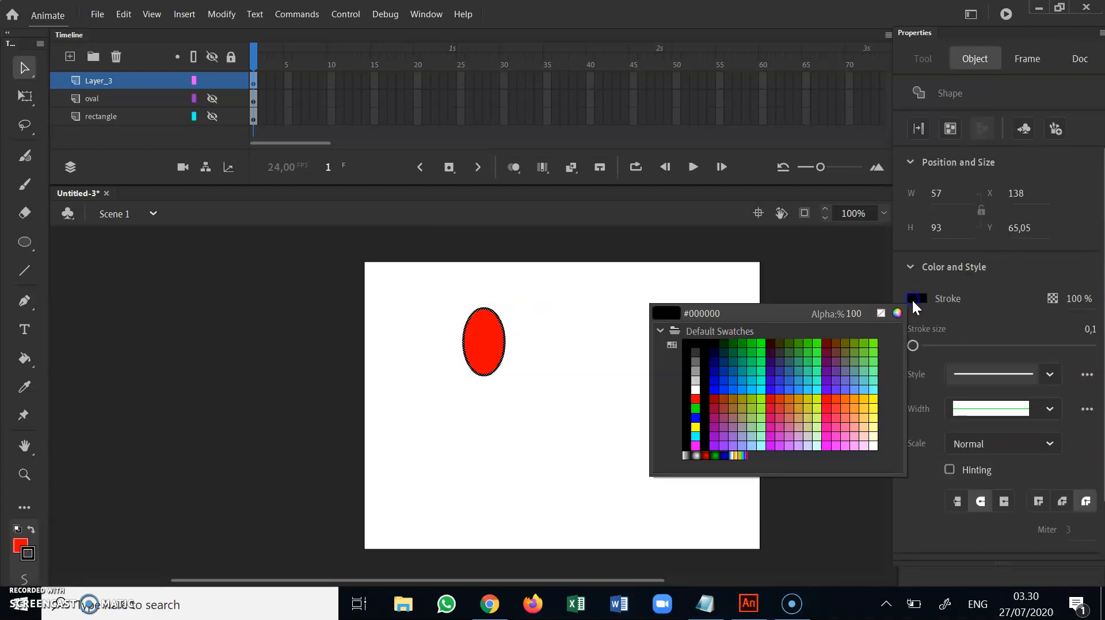
{"action": "left_click", "coordinate": [966, 325]}
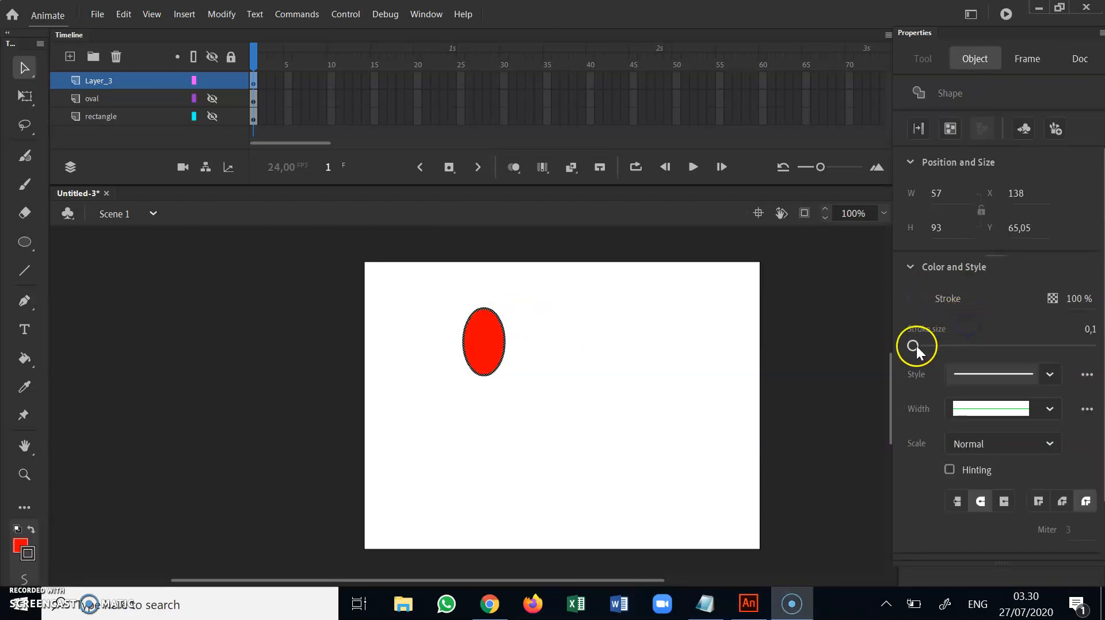
{"action": "left_click", "coordinate": [667, 353]}
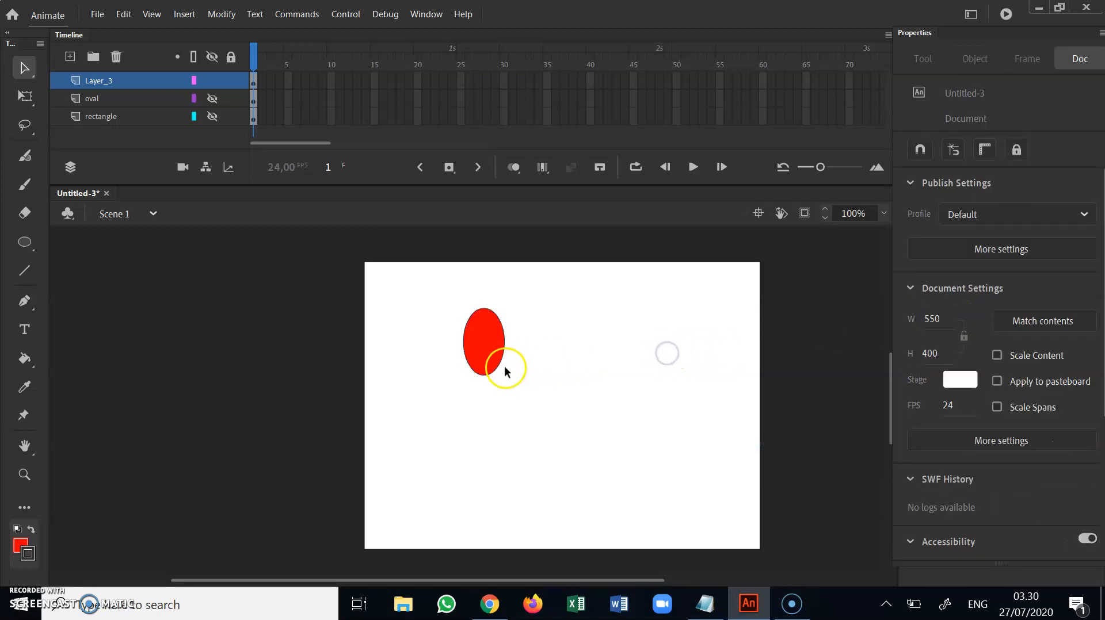
Set the stroke size of the oval's outline to 2
{"action": "left_click", "coordinate": [504, 344]}
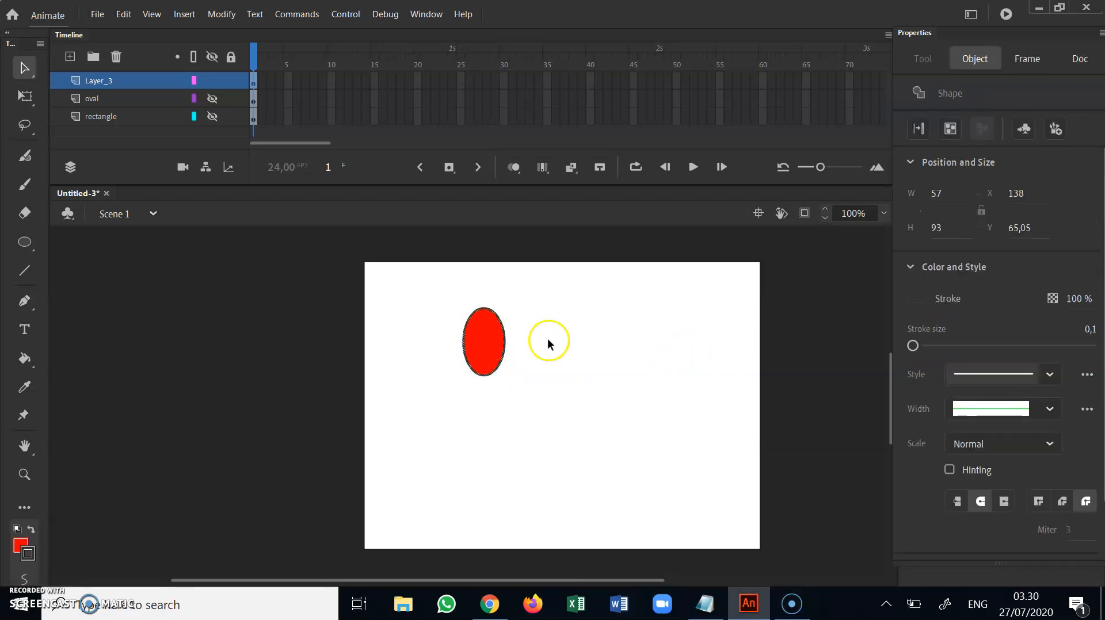
{"action": "left_click", "coordinate": [914, 348]}
{"action": "left_click", "coordinate": [684, 356]}
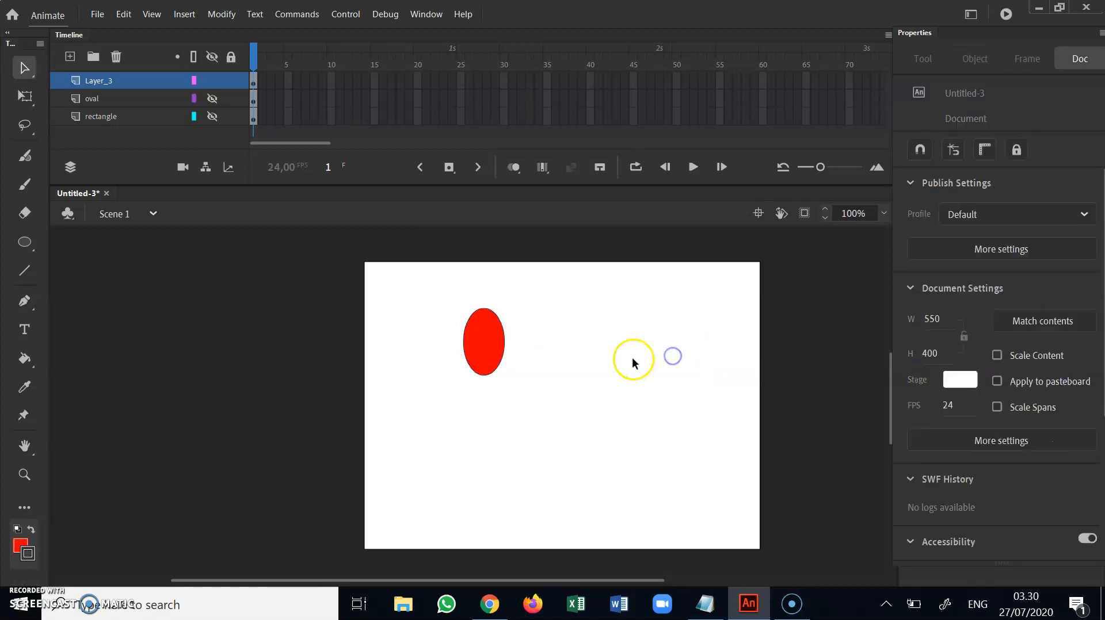
{"action": "left_click", "coordinate": [484, 341]}
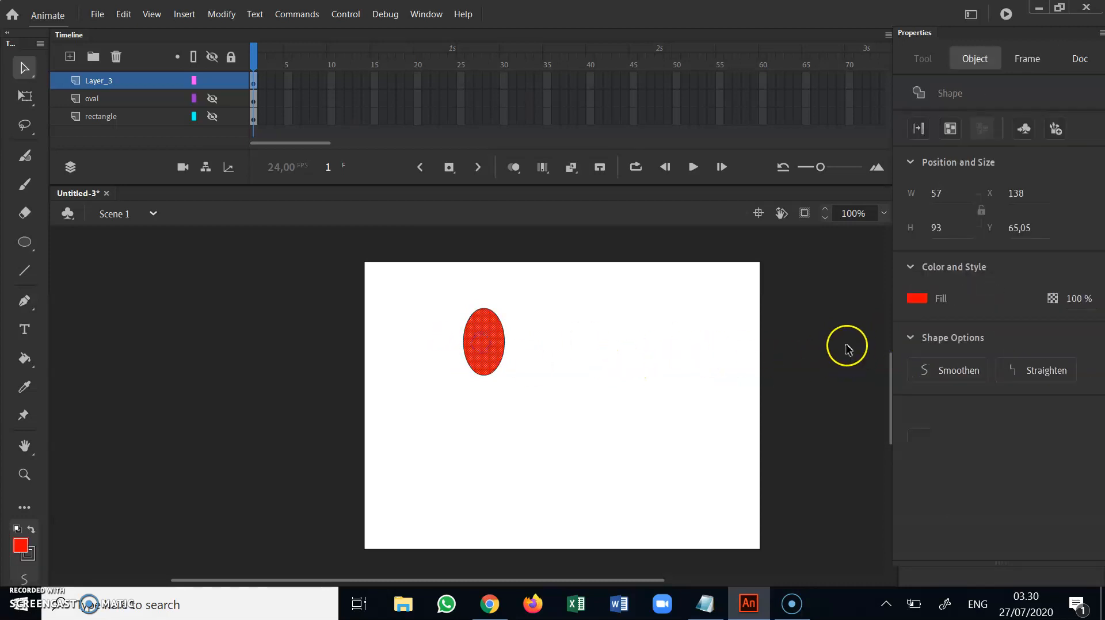
{"action": "left_click", "coordinate": [501, 321]}
{"action": "left_click_drag", "start_coordinate": [916, 347], "coordinate": [913, 346]}
{"action": "left_click", "coordinate": [554, 290]}
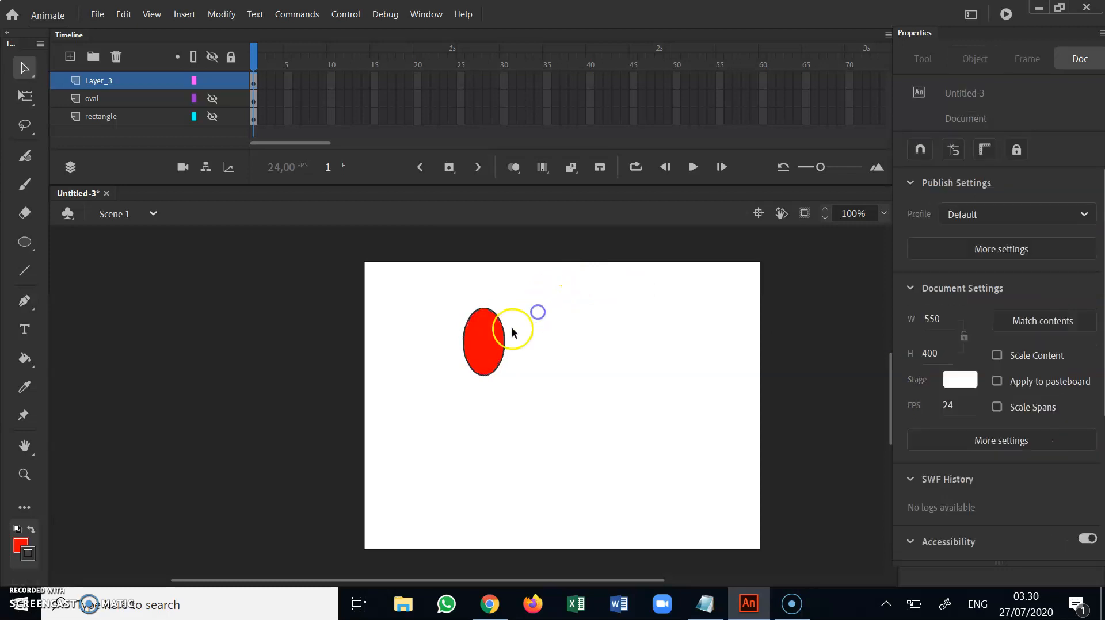
Reshape the red oval into a petal with a wide upper end and a narrow lower tip
{"action": "left_click_drag", "start_coordinate": [468, 358], "coordinate": [506, 312]}
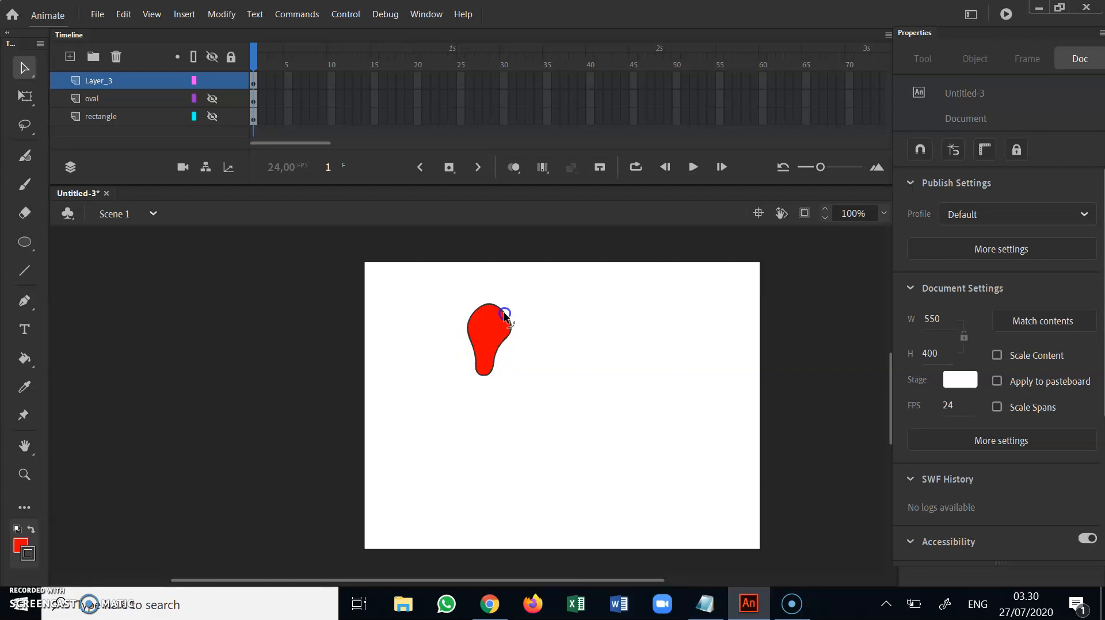
{"action": "left_click_drag", "start_coordinate": [501, 354], "coordinate": [472, 348]}
Select the whole petal with Free Transform and move its transformation point to the petal's bottom tip
{"action": "left_click_drag", "start_coordinate": [439, 286], "coordinate": [528, 406]}
{"action": "left_click", "coordinate": [25, 96]}
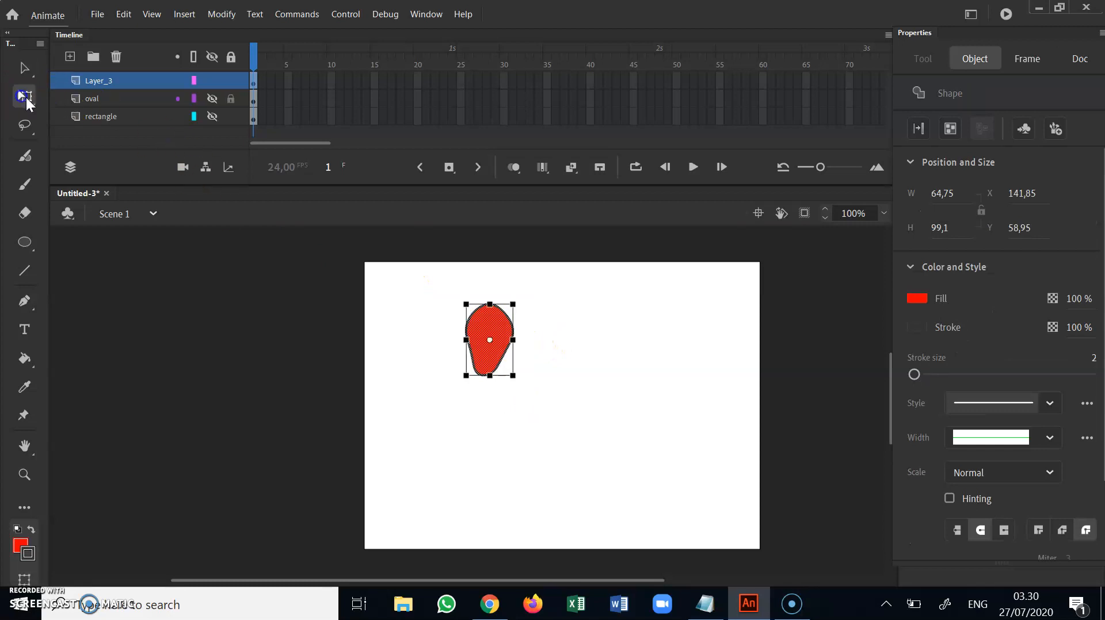
{"action": "left_click_drag", "start_coordinate": [494, 345], "coordinate": [486, 375]}
{"action": "left_click", "coordinate": [492, 340]}
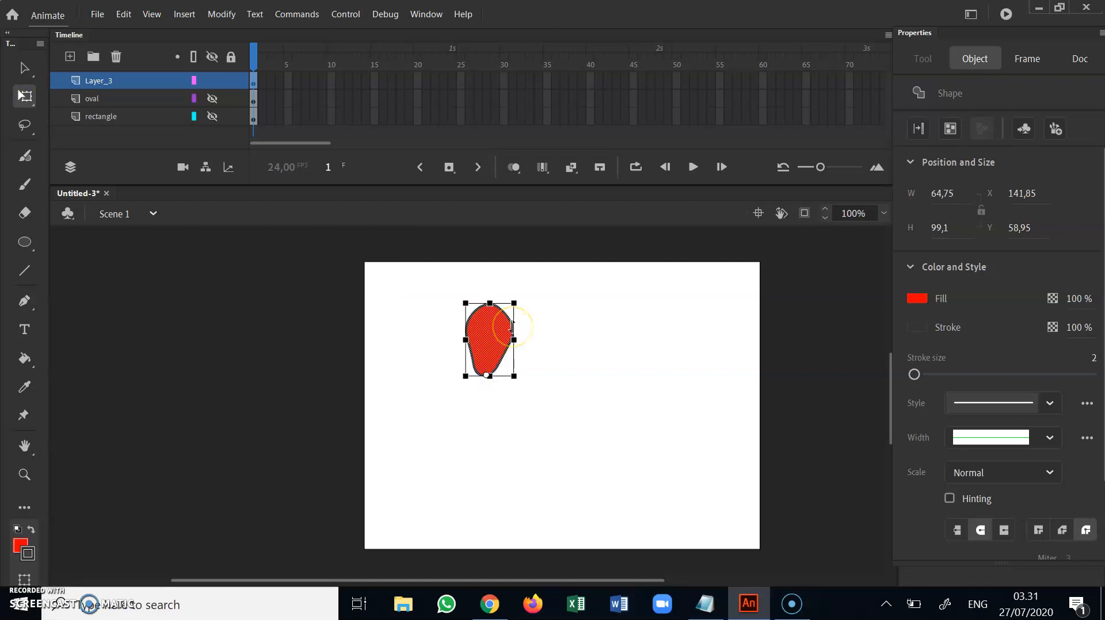
Paste four copies of the petal, rotating and placing each around a common centre to form a five-petal flower
{"action": "key", "text": "ctrl+v"}
{"action": "left_click_drag", "start_coordinate": [478, 393], "coordinate": [568, 379]}
{"action": "left_click", "coordinate": [569, 345]}
{"action": "left_click_drag", "start_coordinate": [567, 340], "coordinate": [531, 452]}
{"action": "left_click_drag", "start_coordinate": [524, 413], "coordinate": [448, 438]}
{"action": "left_click_drag", "start_coordinate": [455, 397], "coordinate": [397, 322]}
{"action": "left_click_drag", "start_coordinate": [452, 363], "coordinate": [458, 368]}
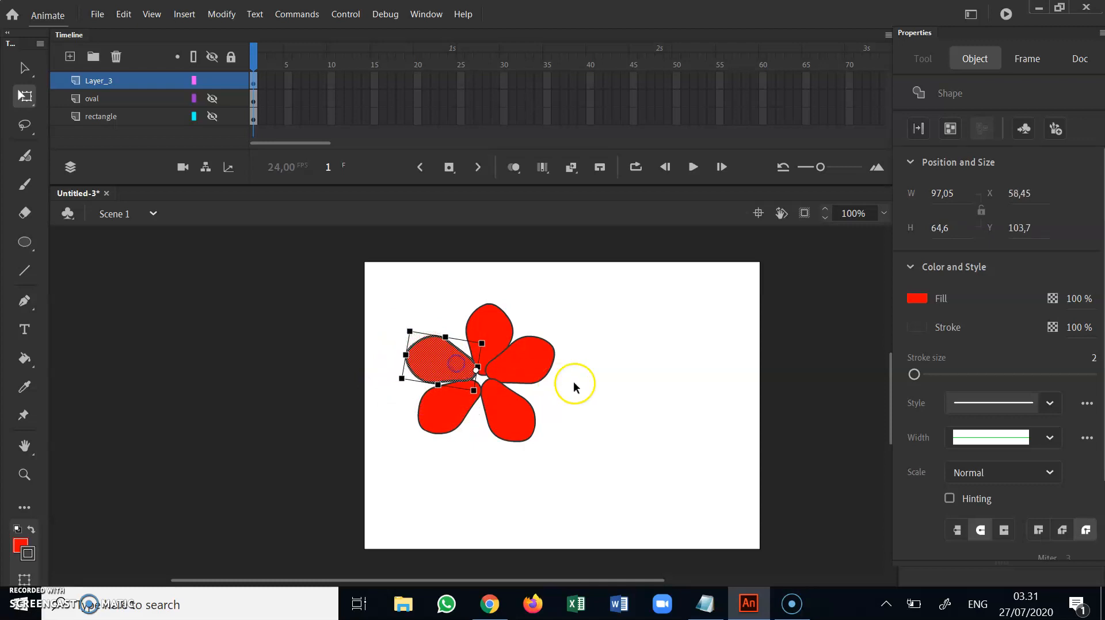
{"action": "left_click", "coordinate": [611, 385]}
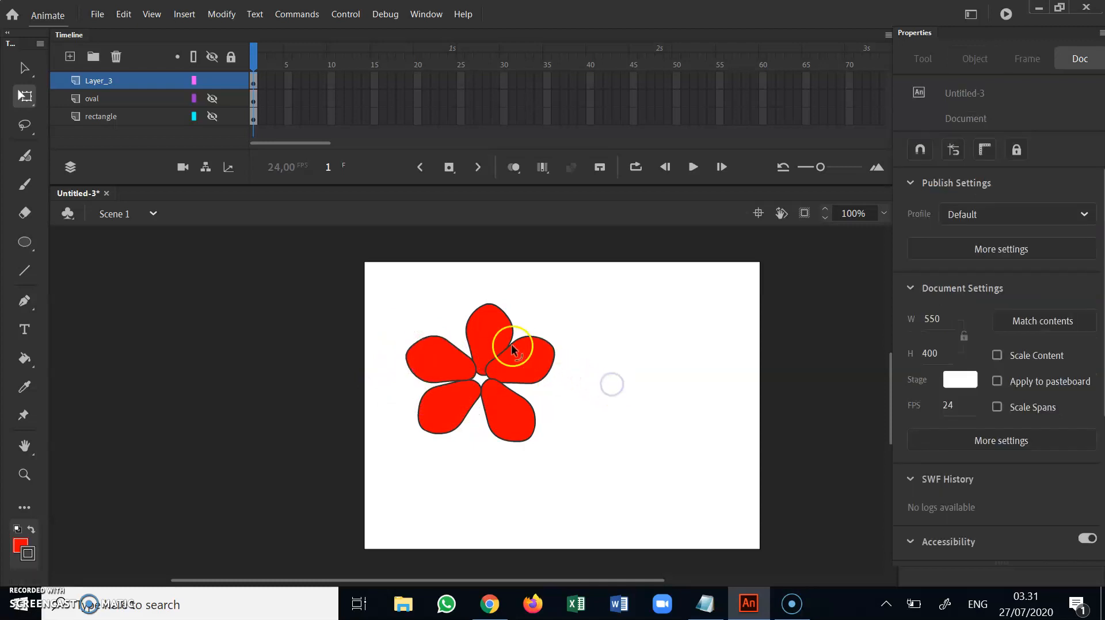
Add a new layer above the petals and draw a yellow circle about 47 by 45 at the flower's centre
{"action": "left_click", "coordinate": [25, 244]}
{"action": "left_click", "coordinate": [69, 57]}
{"action": "left_click", "coordinate": [918, 193]}
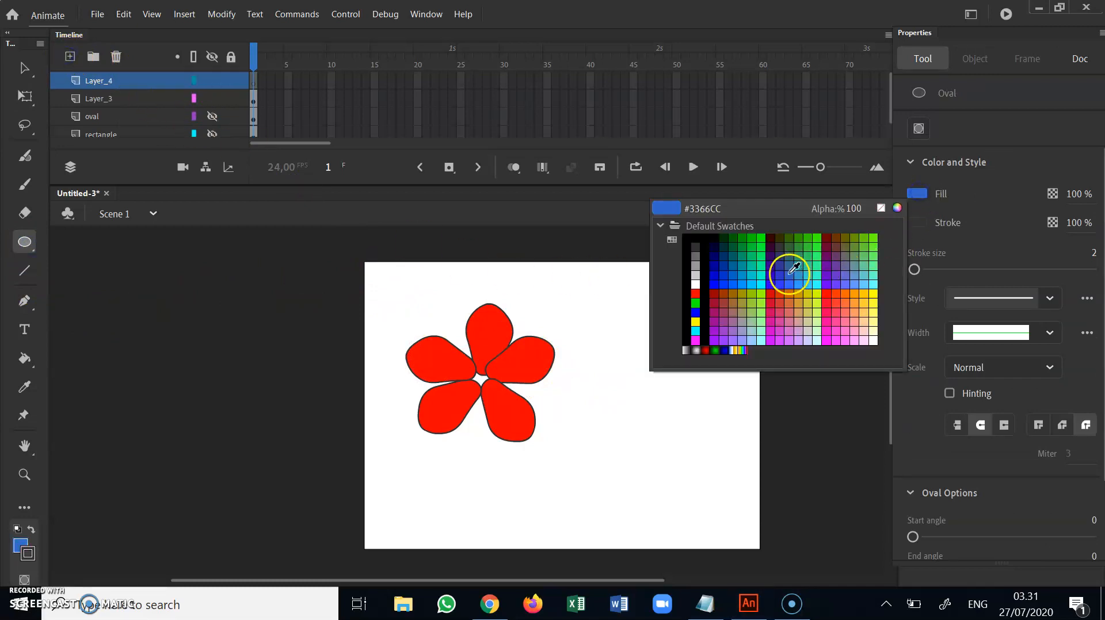
{"action": "left_click", "coordinate": [693, 322]}
{"action": "left_click_drag", "start_coordinate": [464, 362], "coordinate": [498, 396]}
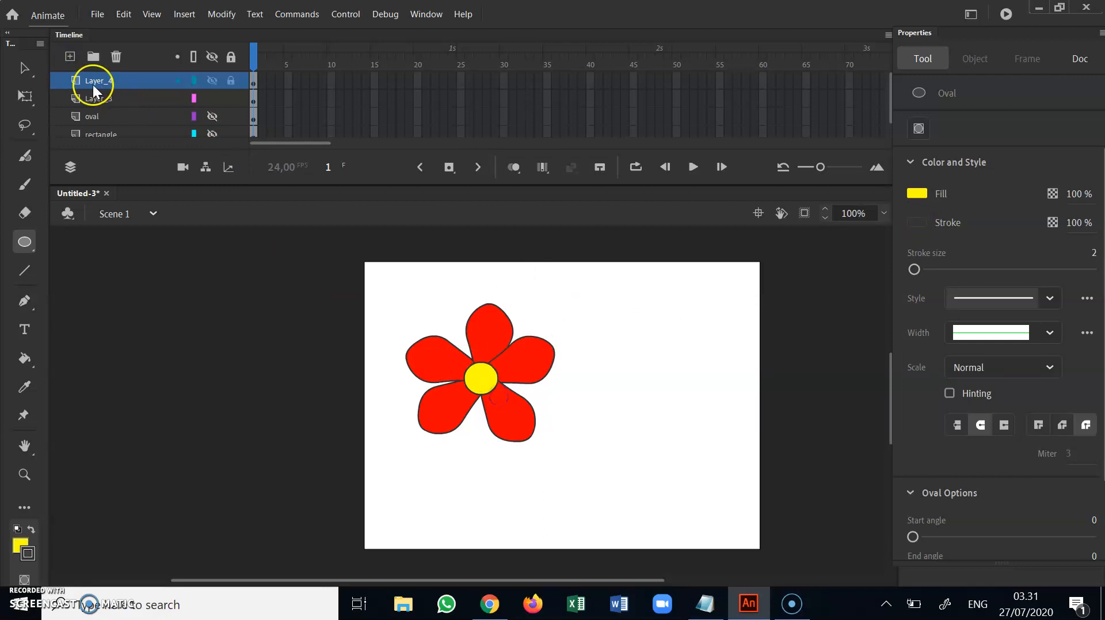
Select the yellow circle with its outline and nudge it to sit centred between the petals
{"action": "left_click", "coordinate": [24, 68]}
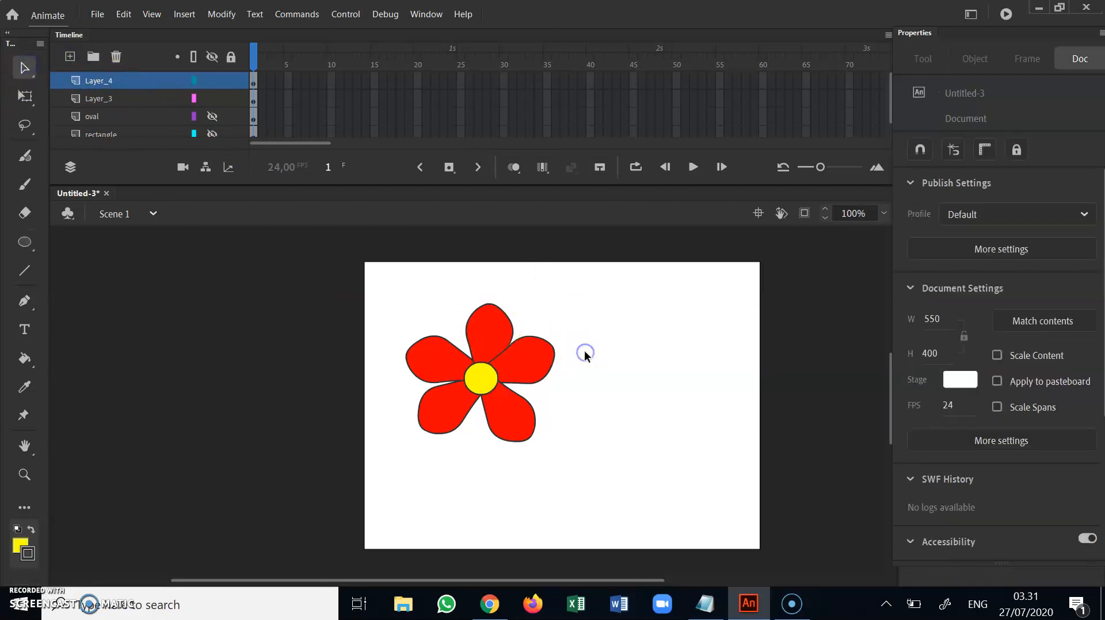
{"action": "left_click", "coordinate": [520, 361]}
{"action": "left_click", "coordinate": [488, 336]}
{"action": "double_click", "coordinate": [483, 385]}
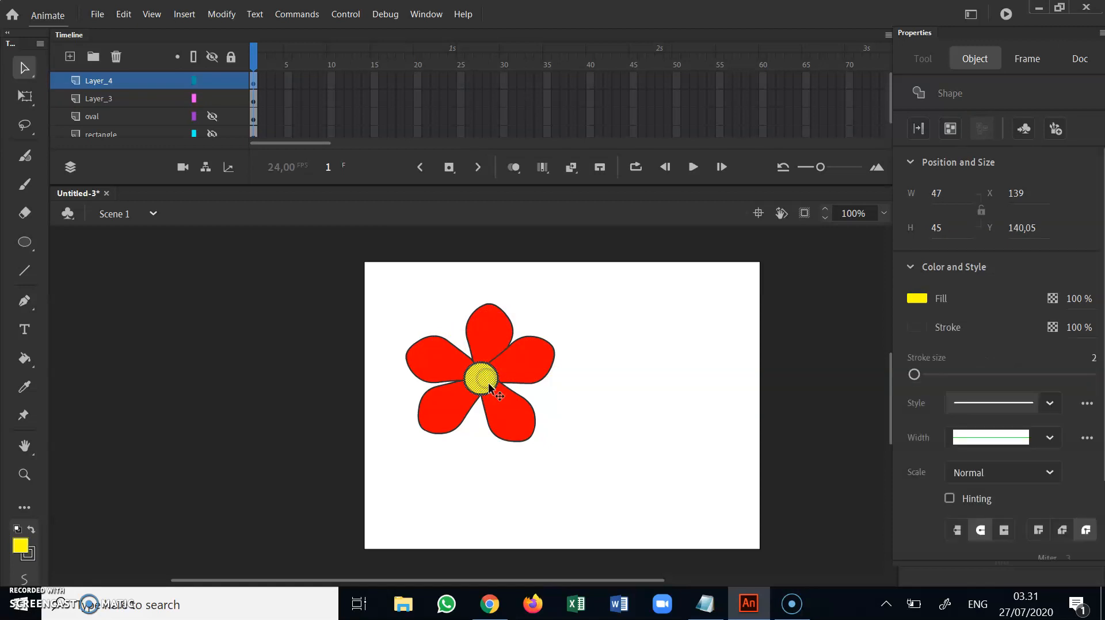
{"action": "mouse_move", "coordinate": [479, 377]}
{"action": "left_mouse_down"}
{"action": "mouse_move", "coordinate": [629, 328]}
{"action": "mouse_move", "coordinate": [464, 382]}
{"action": "mouse_move", "coordinate": [482, 375]}
{"action": "left_mouse_up"}
{"action": "left_click", "coordinate": [621, 391]}
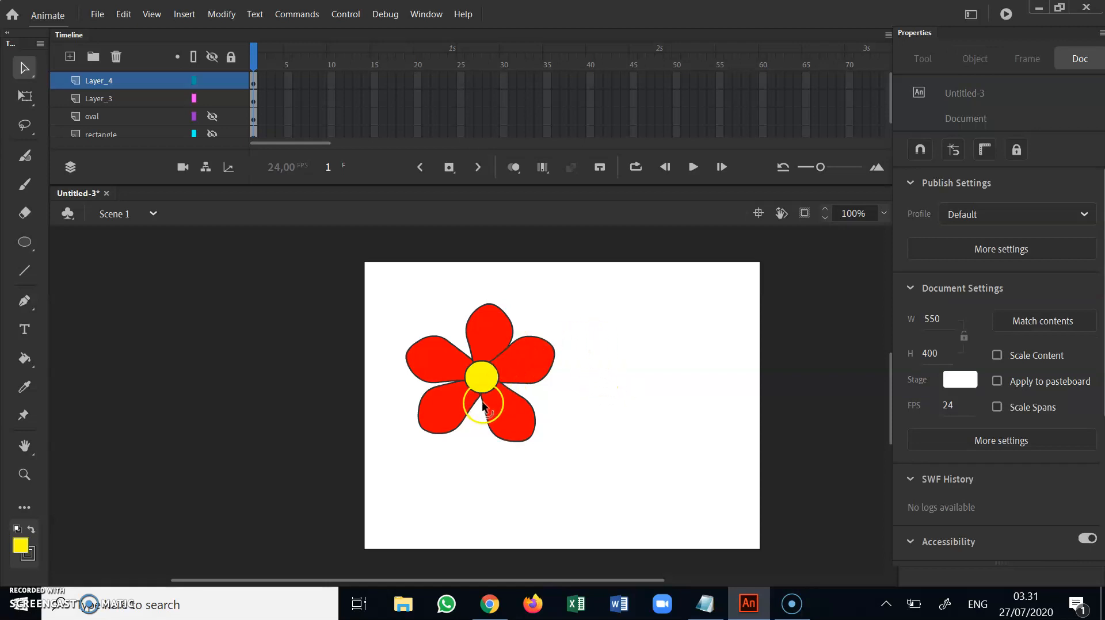
Select the entire flower and move it to the upper middle of the stage
{"action": "left_click_drag", "start_coordinate": [371, 272], "coordinate": [599, 504]}
{"action": "left_click_drag", "start_coordinate": [511, 363], "coordinate": [589, 335]}
{"action": "left_click", "coordinate": [649, 360]}
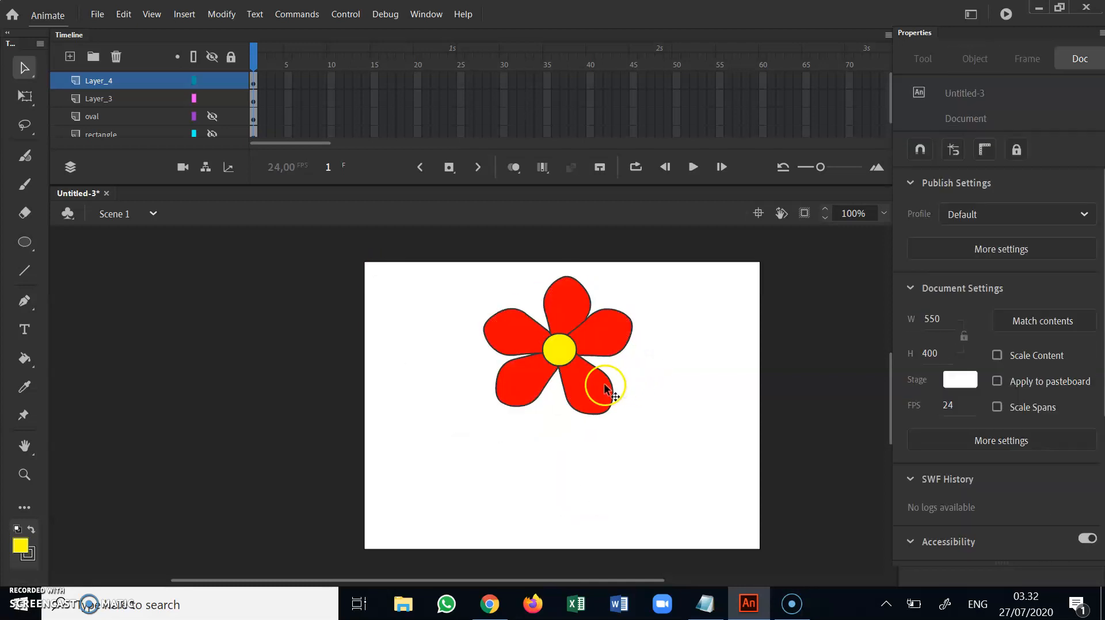